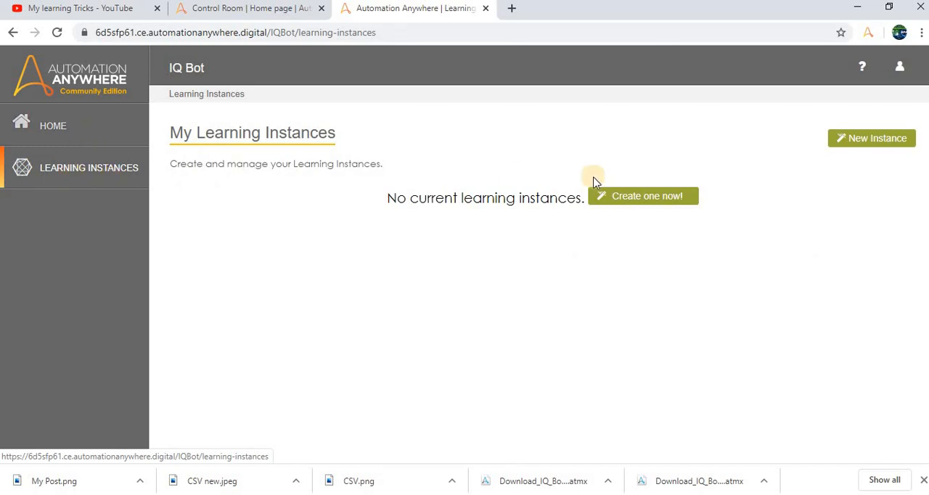
# - Start a new learning instance from the IQ Bot home page and name it IQDEMO
pyautogui.click(71, 142)
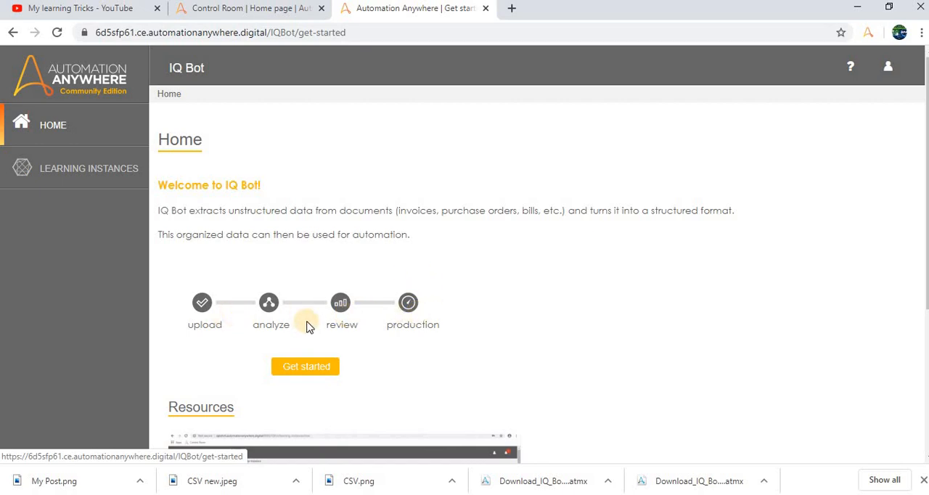
pyautogui.scroll(-2, 327, 240)
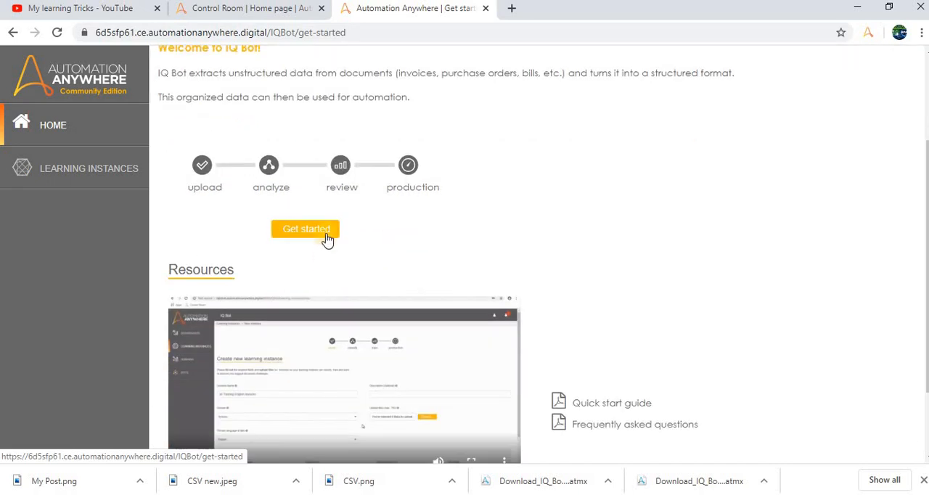
pyautogui.click(319, 235)
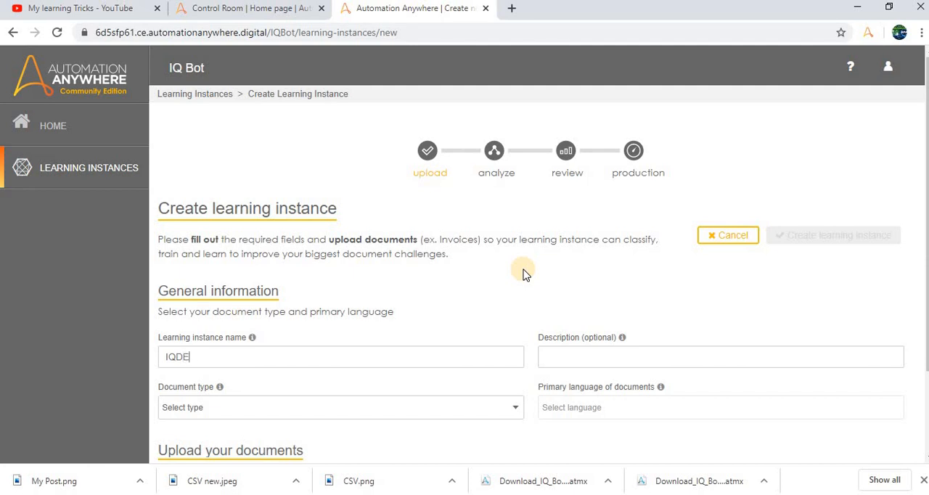
pyautogui.press('Tab')
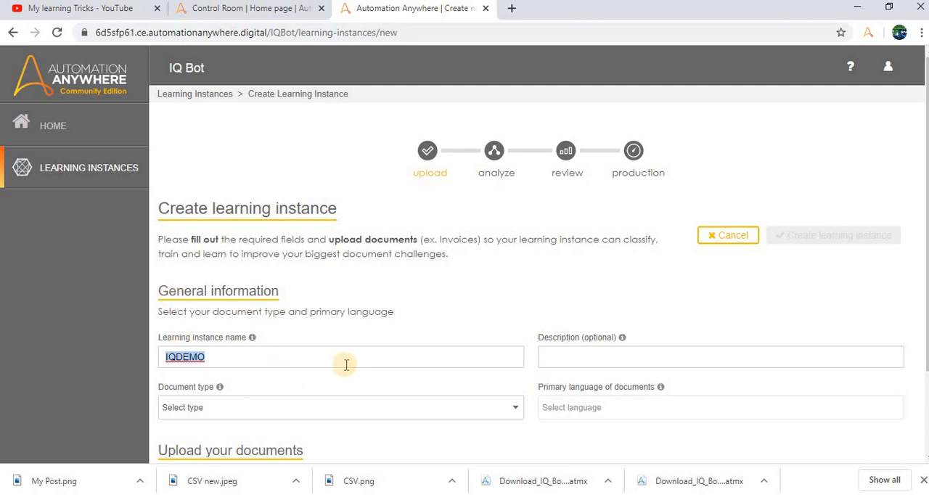
# - Review the available document types and set the learning instance's document type to Credit Memo
pyautogui.scroll(-2, 337, 398)
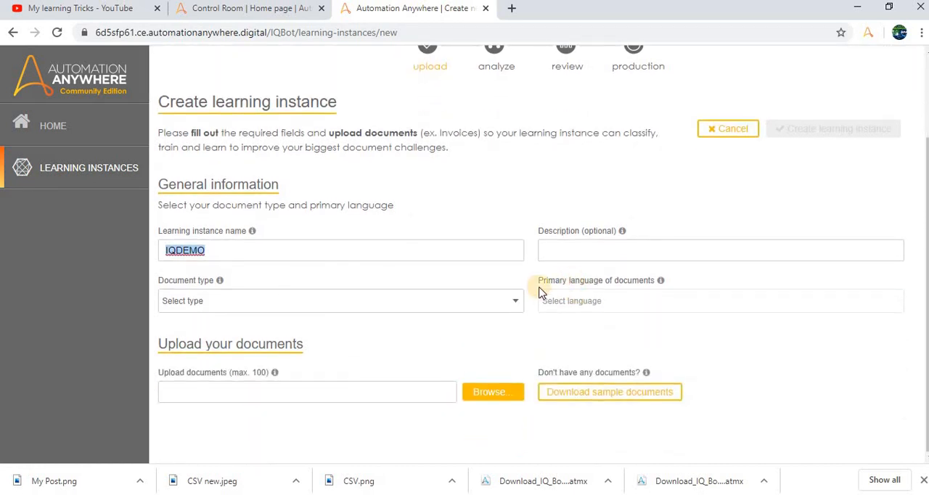
pyautogui.click(517, 303)
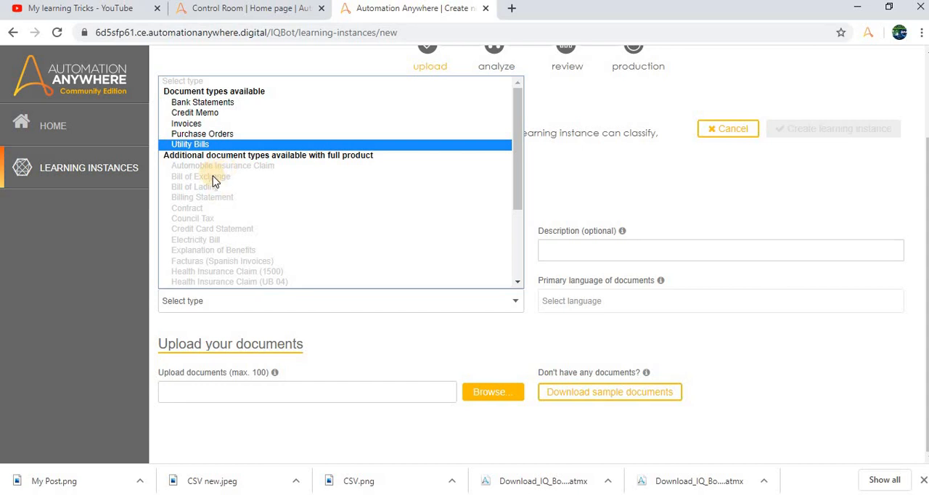
pyautogui.scroll(-3, 222, 192)
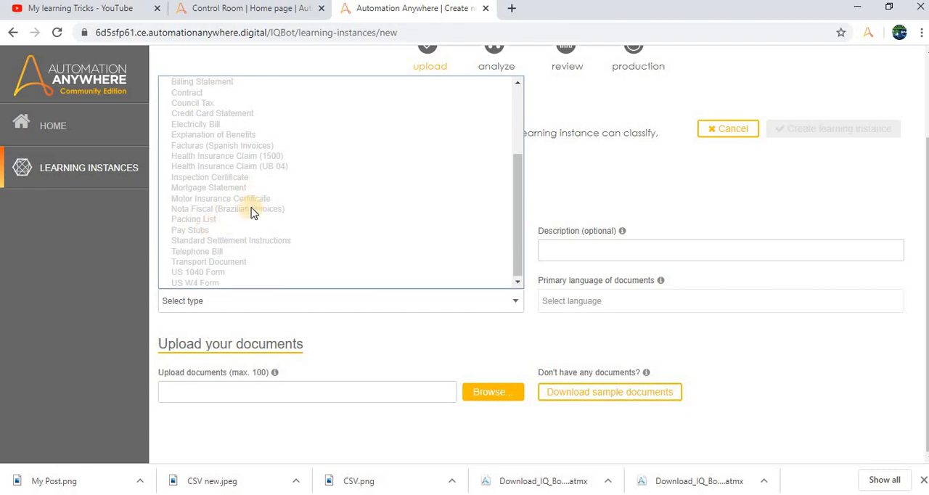
pyautogui.scroll(5, 251, 212)
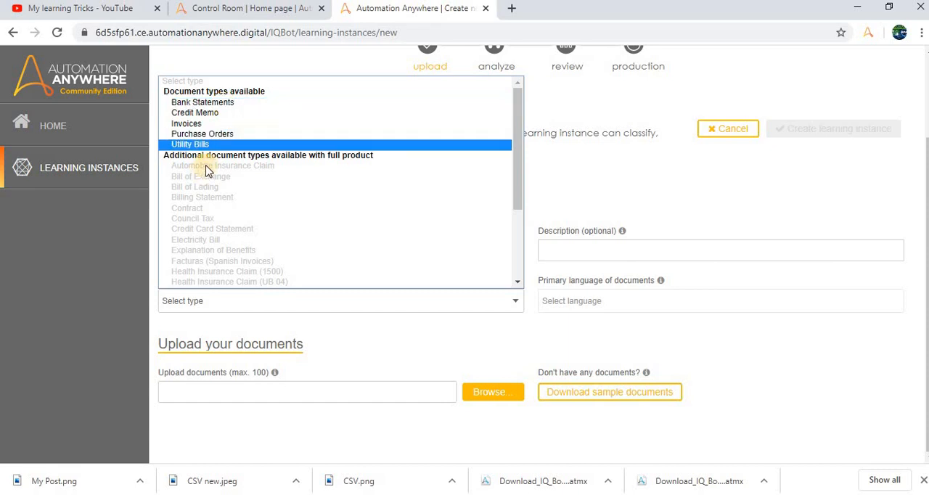
pyautogui.click(206, 114)
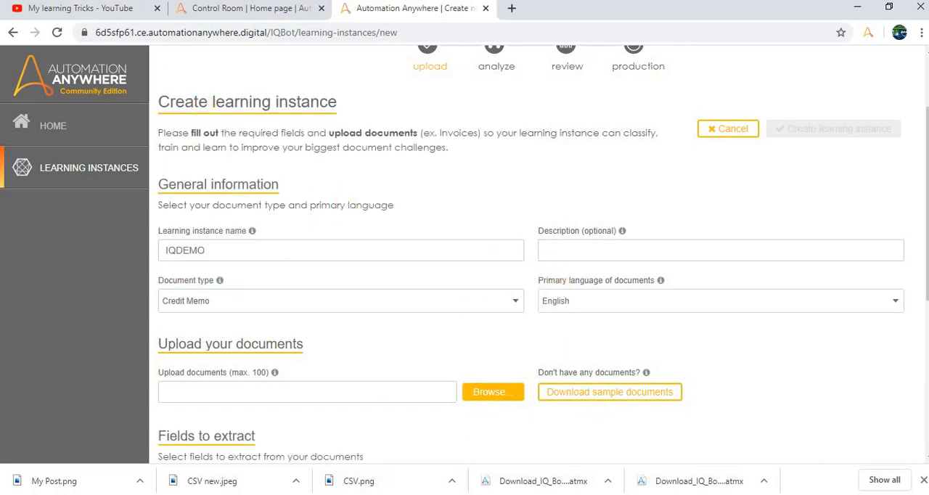
# - Switch to File Explorer, look through the IQ Bots Demo sample folders and open the Credit Memo folder
pyautogui.click(280, 459)
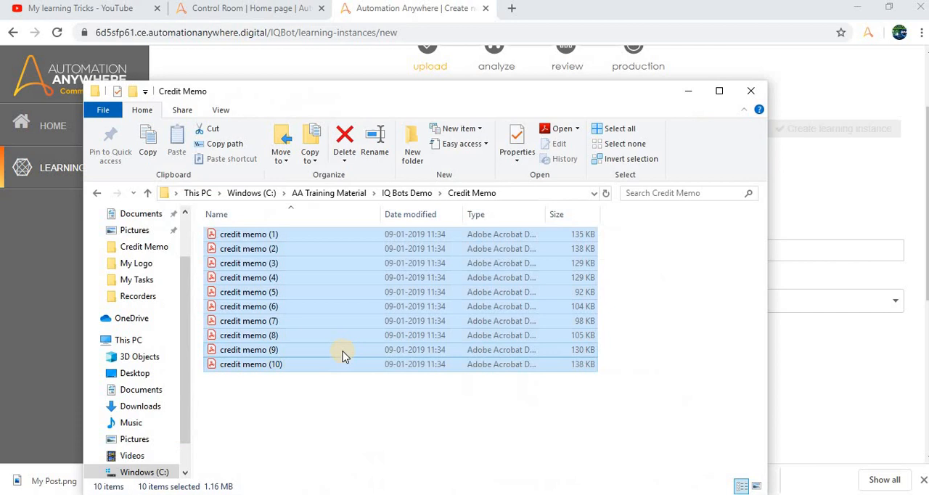
pyautogui.click(282, 237)
pyautogui.moveTo(381, 91); pyautogui.dragTo(328, 97)
pyautogui.click(803, 359)
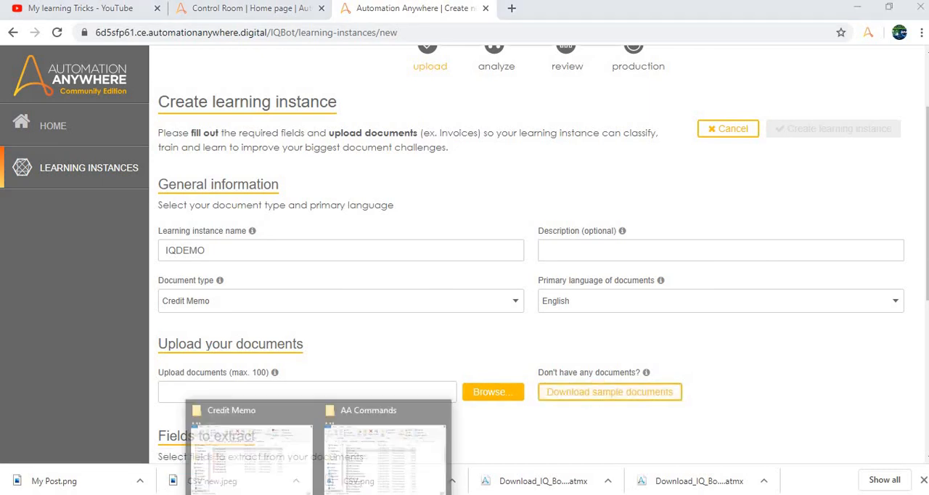
pyautogui.click(273, 460)
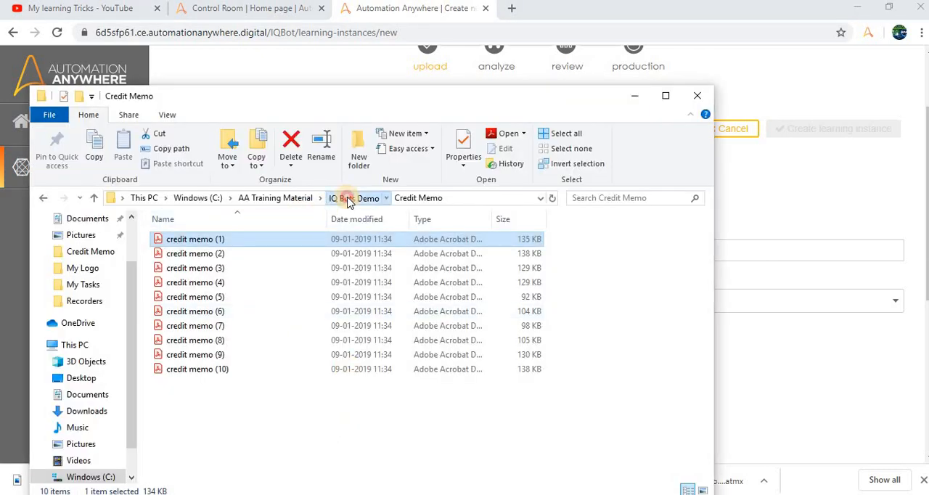
pyautogui.click(320, 202)
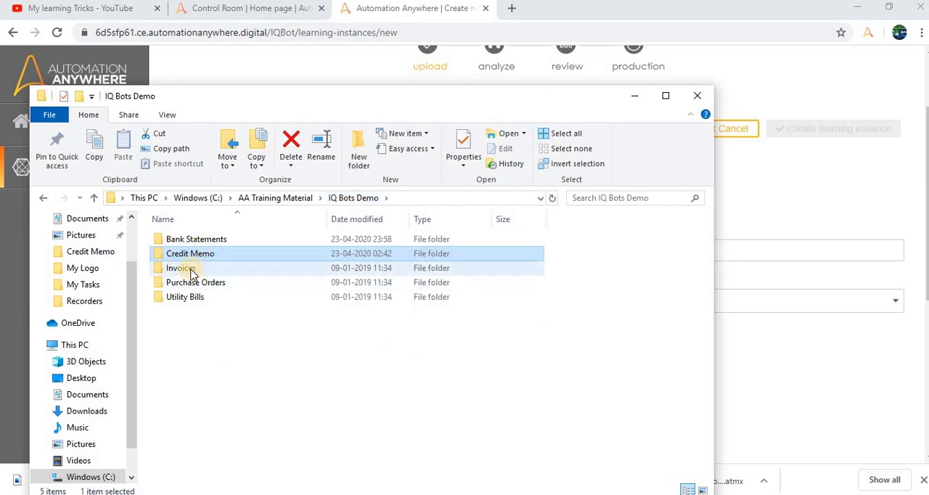
pyautogui.click(201, 242)
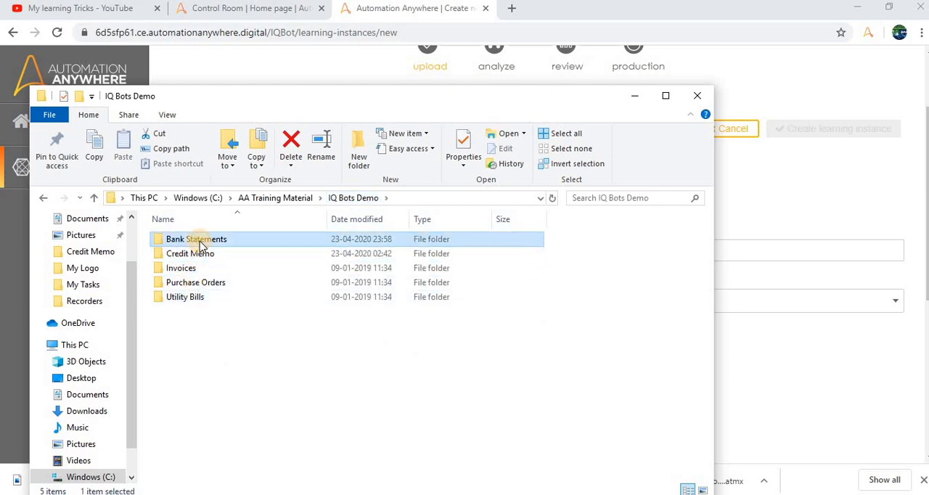
pyautogui.doubleClick(199, 251)
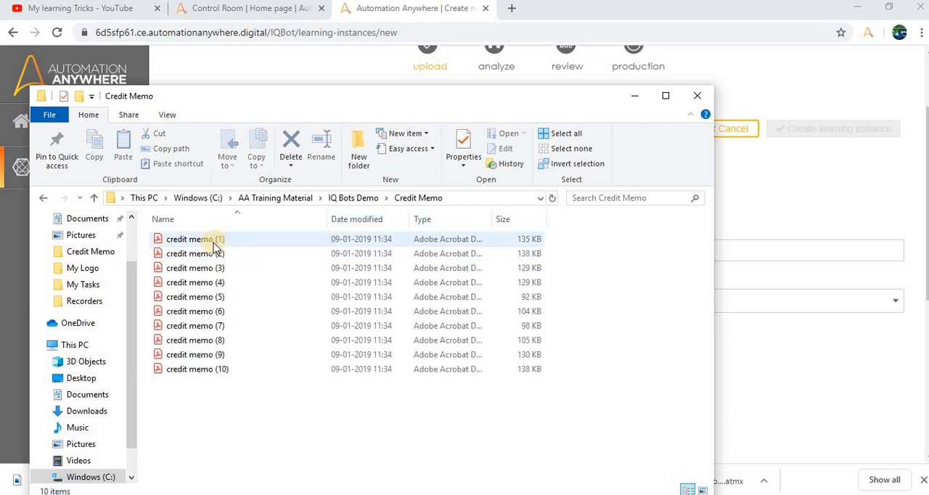
# - Open credit memo (1) in Acrobat Reader, maximized, and examine its company name, due date and line-item table
pyautogui.click(214, 243)
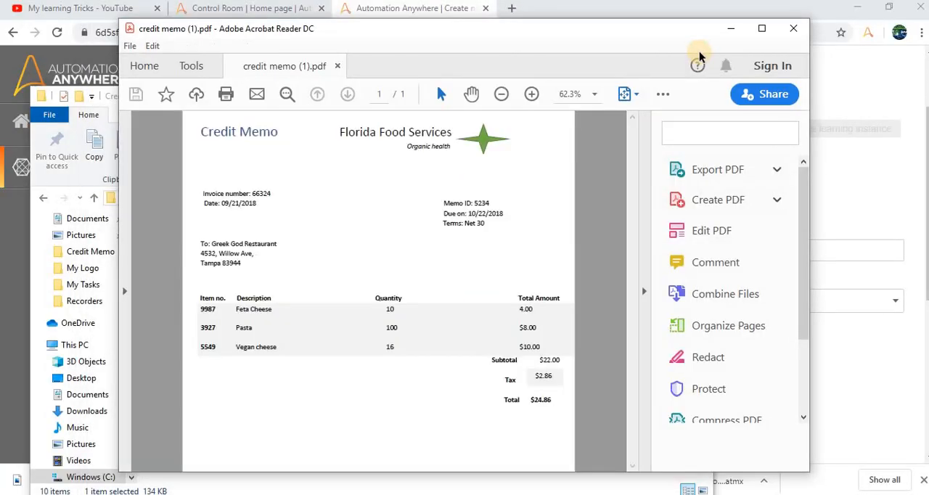
pyautogui.click(766, 37)
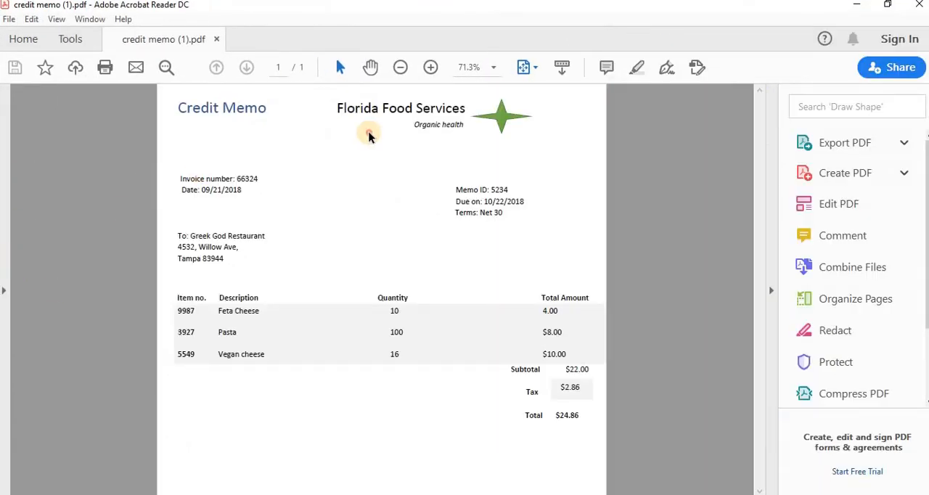
pyautogui.moveTo(337, 107); pyautogui.dragTo(463, 102)
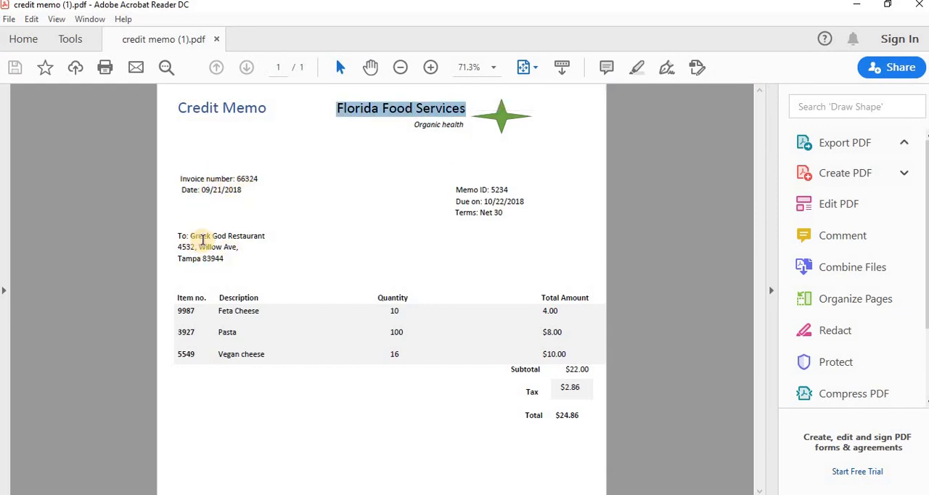
pyautogui.click(508, 187)
pyautogui.moveTo(497, 202); pyautogui.dragTo(468, 201)
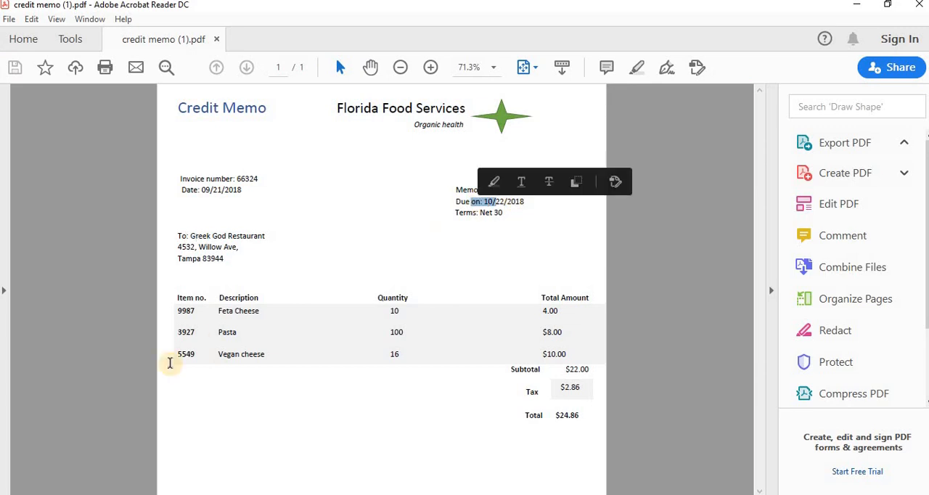
pyautogui.moveTo(180, 298); pyautogui.dragTo(613, 353)
pyautogui.click(394, 289)
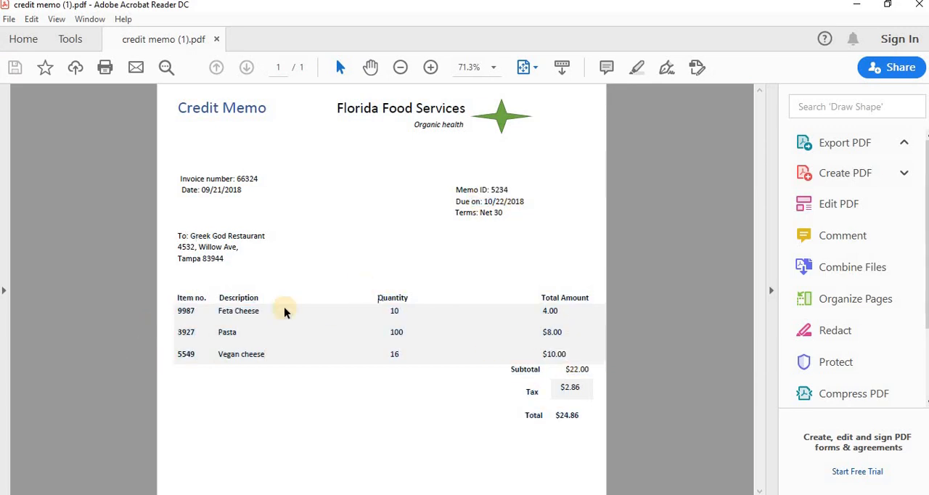
pyautogui.moveTo(175, 296); pyautogui.dragTo(566, 348)
pyautogui.click(534, 326)
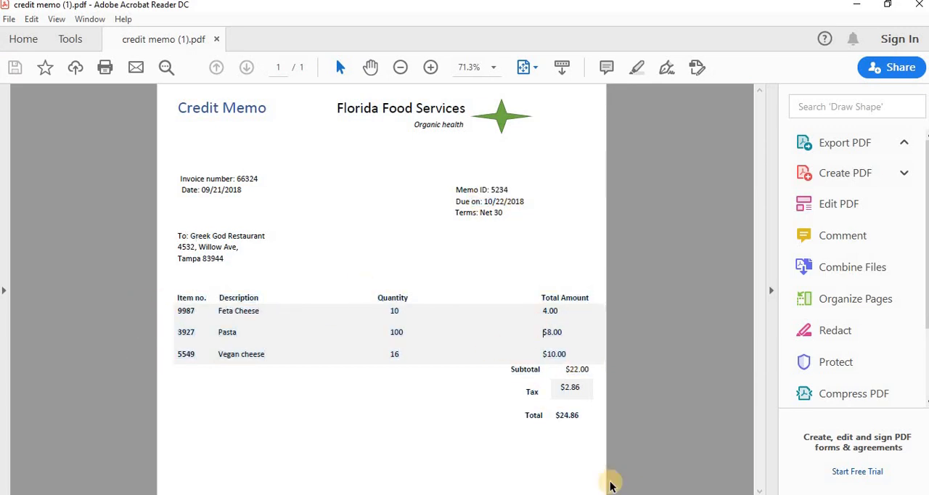
# - Open credit memo (6) from the Credit Memo folder and examine its header, address and payment details
pyautogui.moveTo(200, 448)
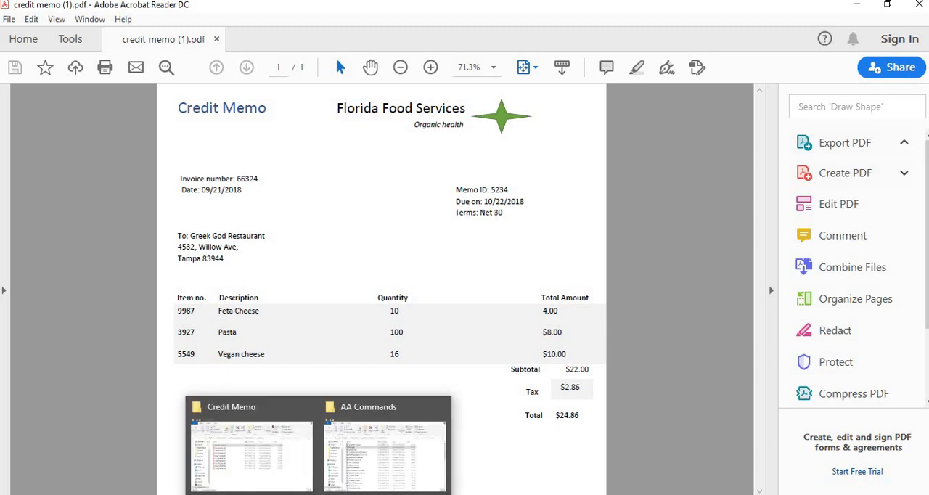
pyautogui.click(256, 454)
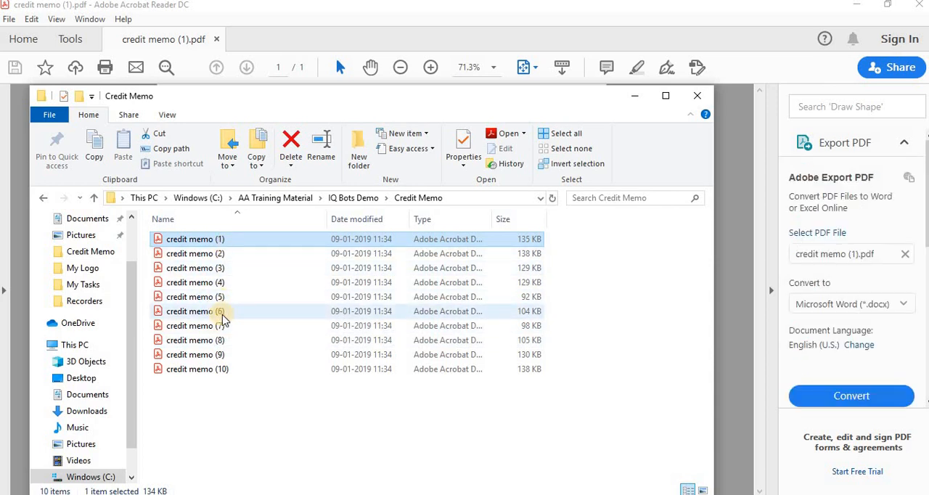
pyautogui.click(223, 313)
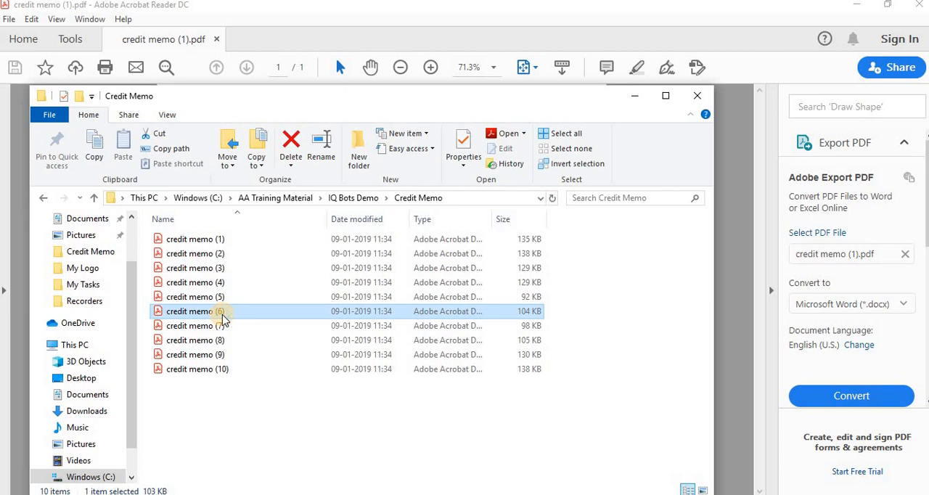
pyautogui.press('Return')
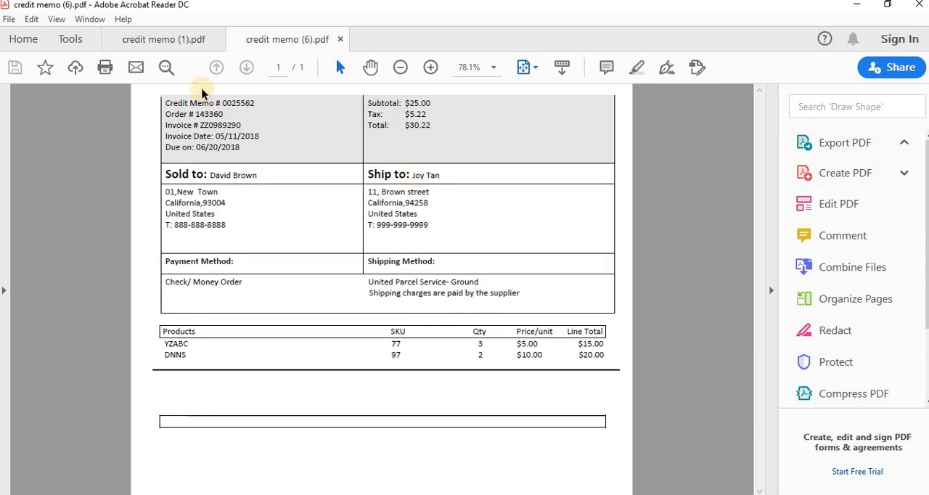
pyautogui.moveTo(166, 101); pyautogui.dragTo(481, 141)
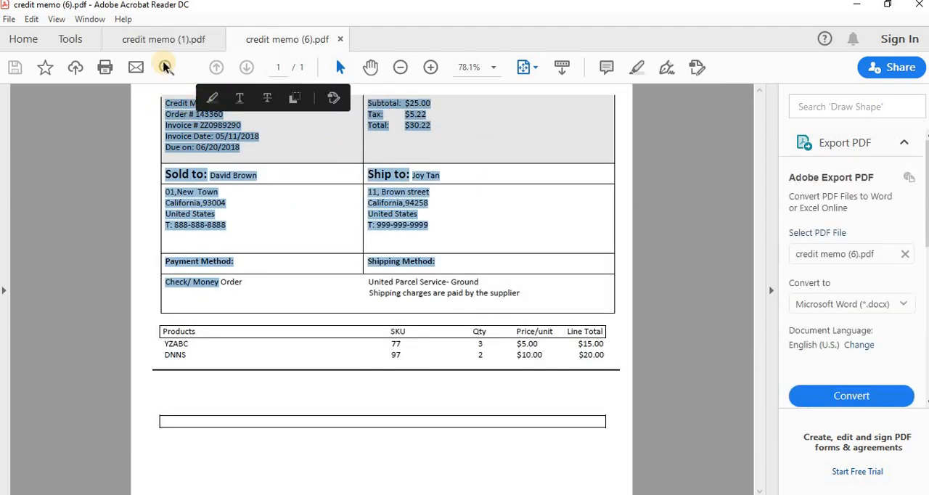
pyautogui.click(219, 149)
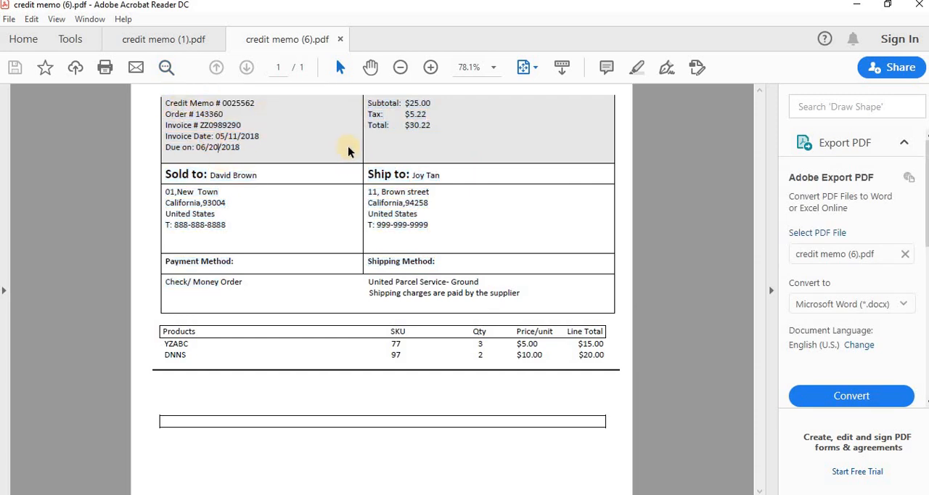
# - Compare the layout of credit memo (1) and credit memo (6), checking where the invoice and order numbers are placed
pyautogui.click(168, 41)
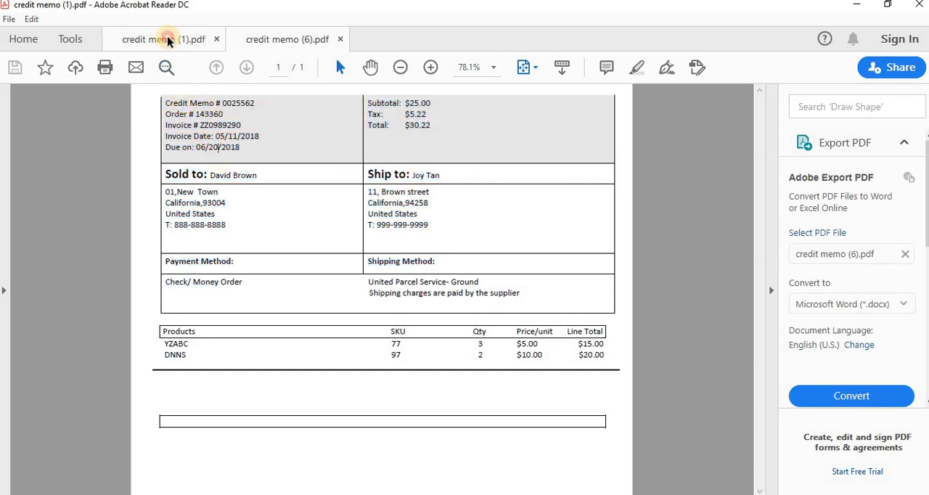
pyautogui.moveTo(240, 179); pyautogui.dragTo(258, 179)
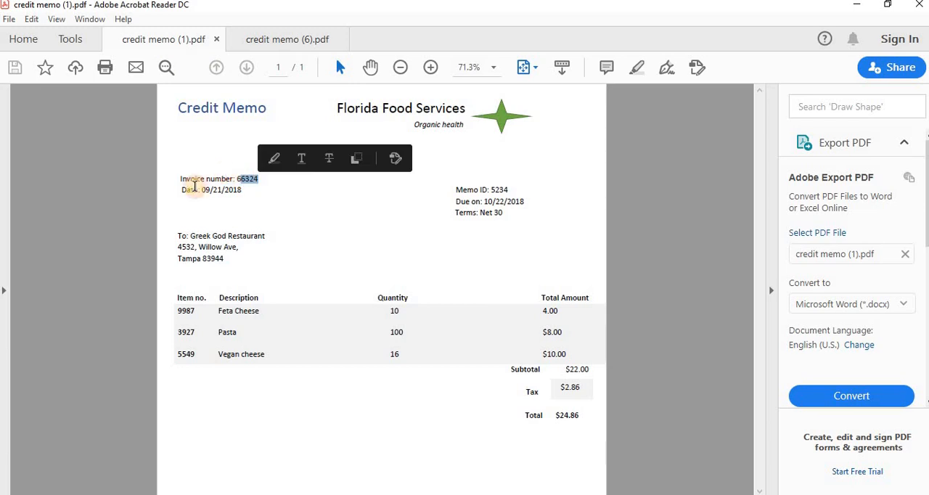
pyautogui.click(277, 42)
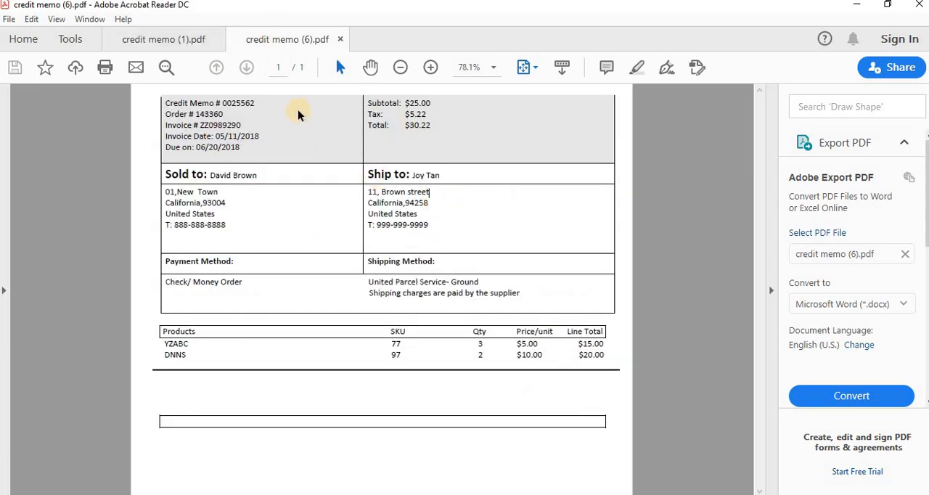
pyautogui.doubleClick(209, 115)
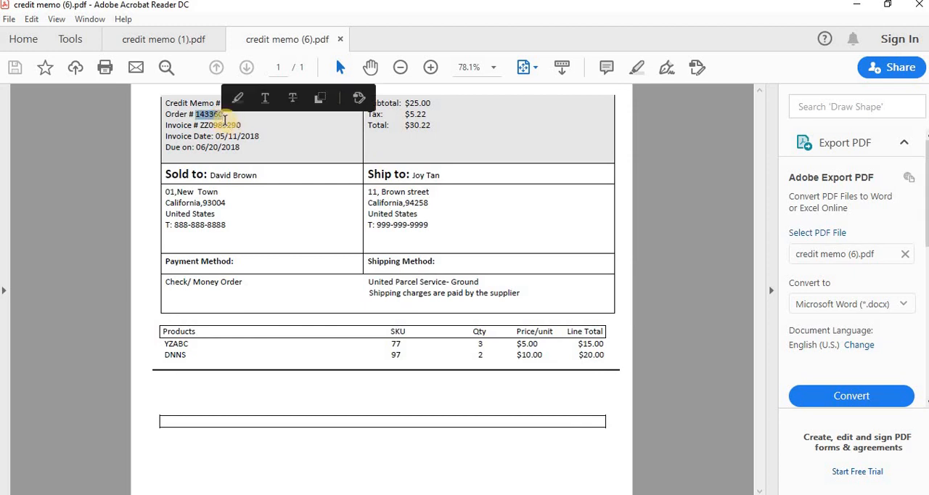
pyautogui.doubleClick(211, 117)
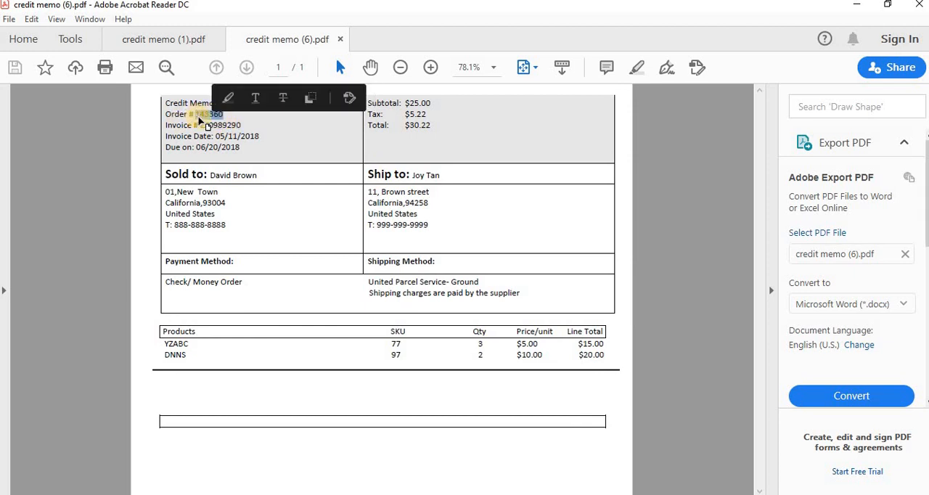
pyautogui.click(228, 122)
pyautogui.moveTo(200, 115); pyautogui.dragTo(248, 110)
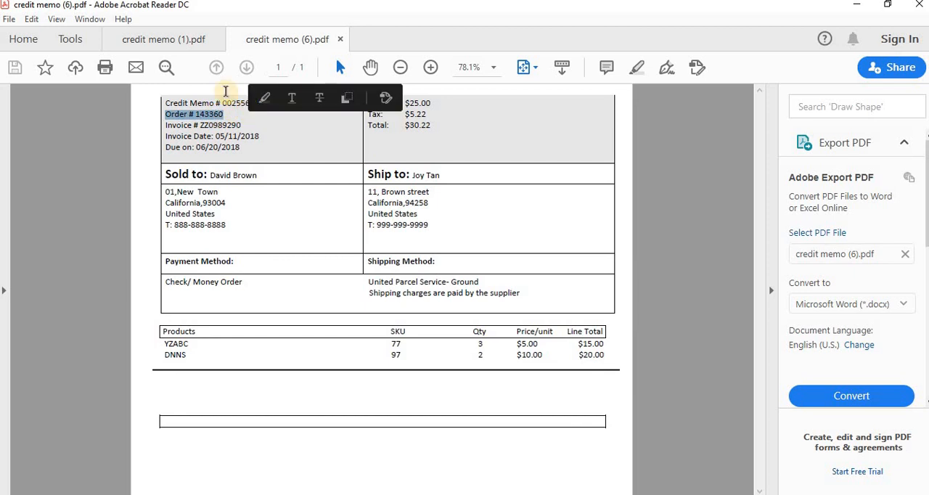
pyautogui.click(158, 40)
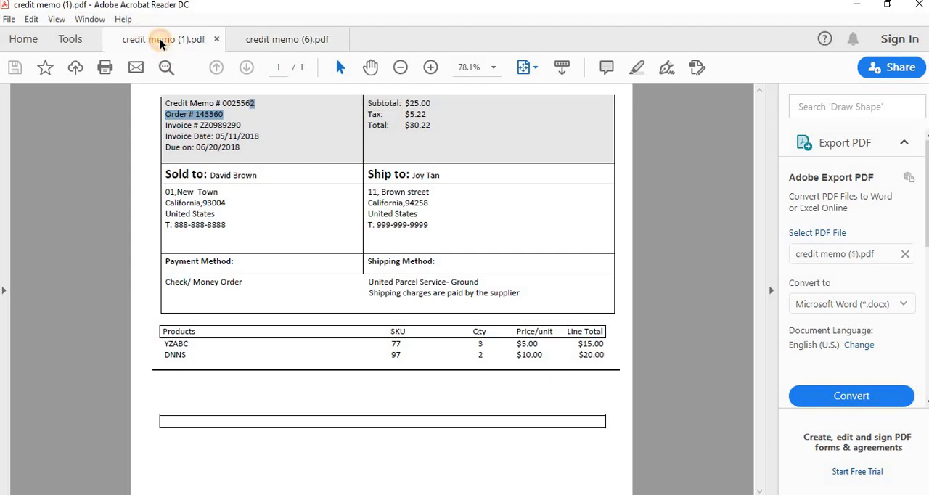
pyautogui.click(284, 42)
pyautogui.click(164, 40)
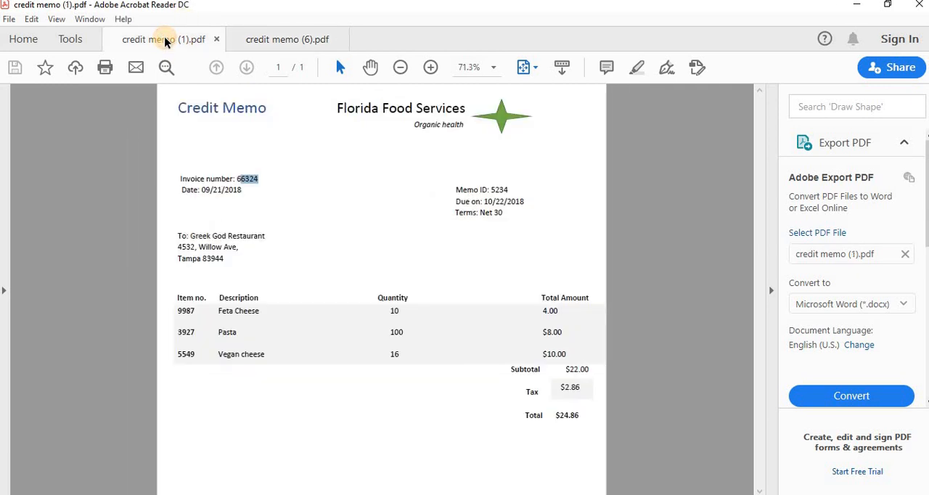
# - Compare credit memo (1) and credit memo (6) again, examining how header details, addresses and line-item tables are arranged in each
pyautogui.click(284, 47)
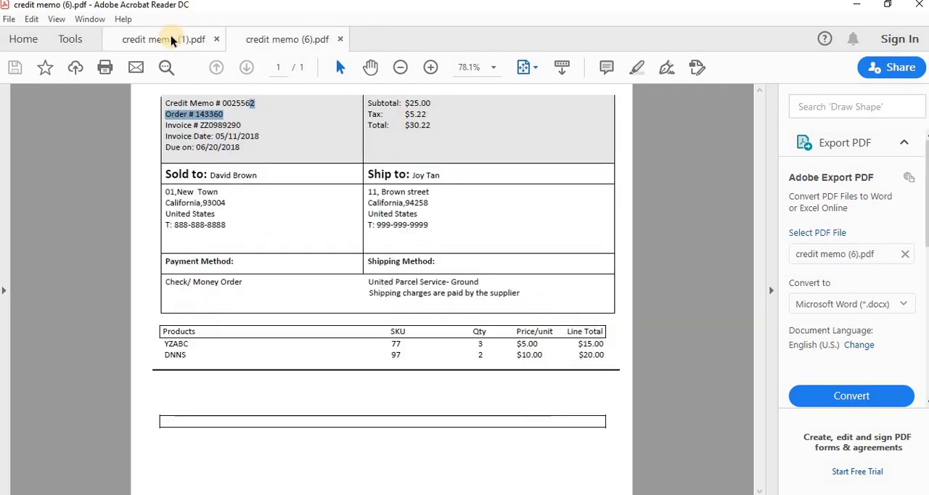
pyautogui.click(118, 38)
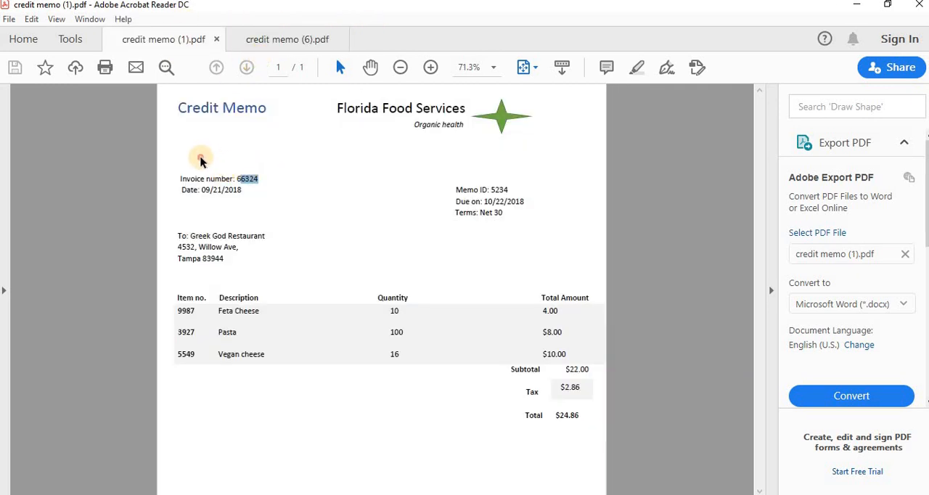
pyautogui.click(413, 294)
pyautogui.moveTo(193, 177); pyautogui.dragTo(512, 316)
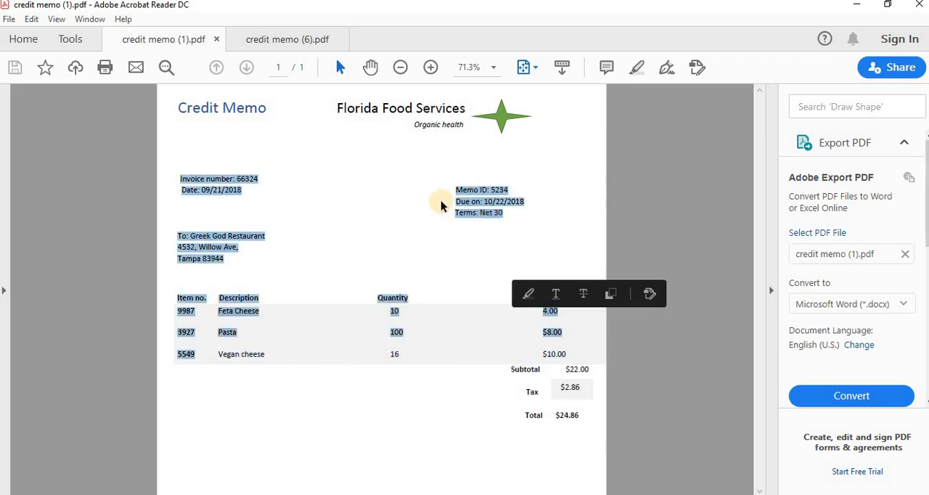
pyautogui.click(442, 206)
pyautogui.click(285, 45)
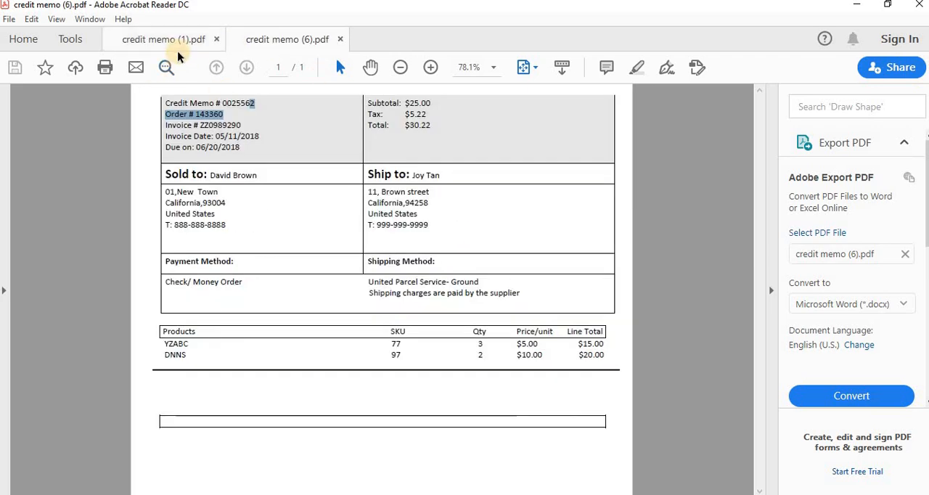
pyautogui.moveTo(162, 100); pyautogui.dragTo(546, 374)
pyautogui.click(326, 177)
pyautogui.click(143, 44)
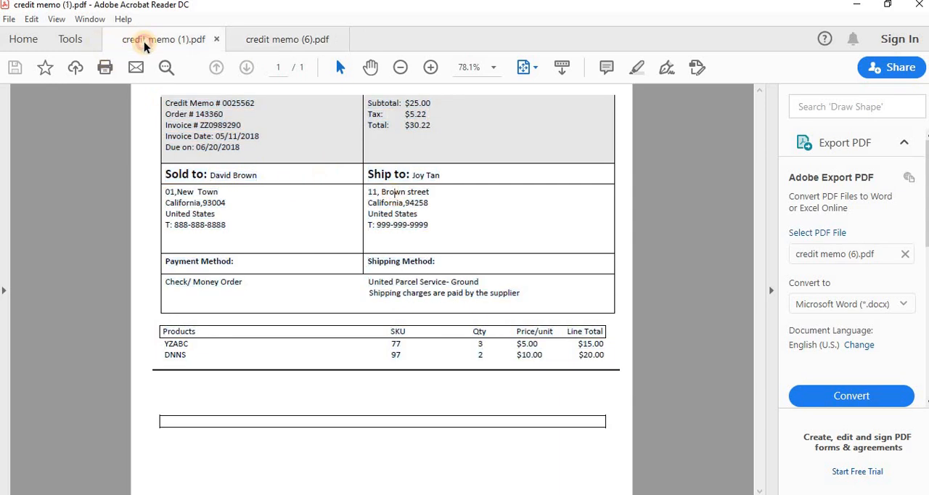
pyautogui.click(265, 38)
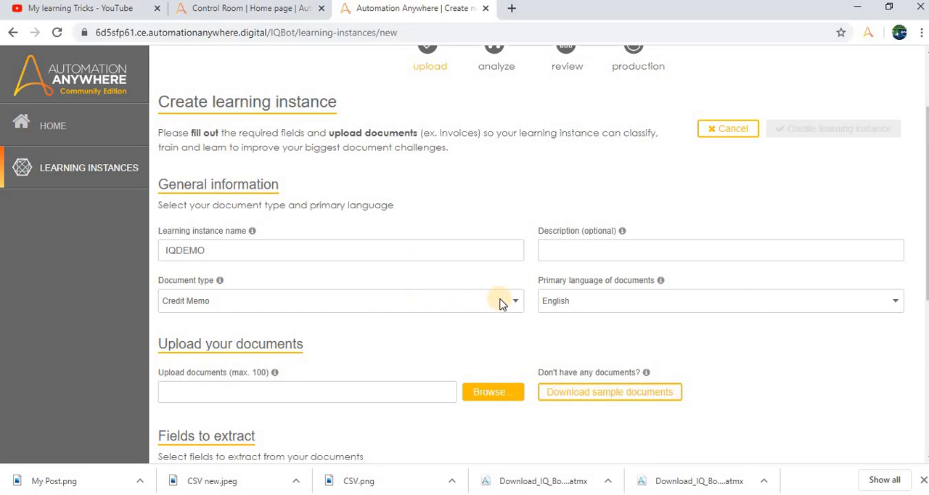
# - Start choosing documents for the IQDEMO instance and browse to C:\AA Training Material\IQ Bots Demo\Credit Memo, using the path copied from File Explorer
pyautogui.scroll(-2, 443, 308)
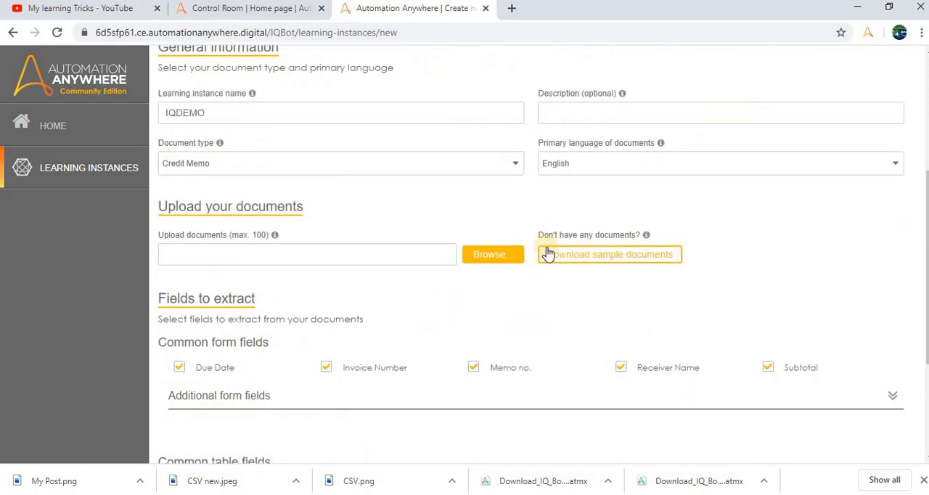
pyautogui.click(491, 260)
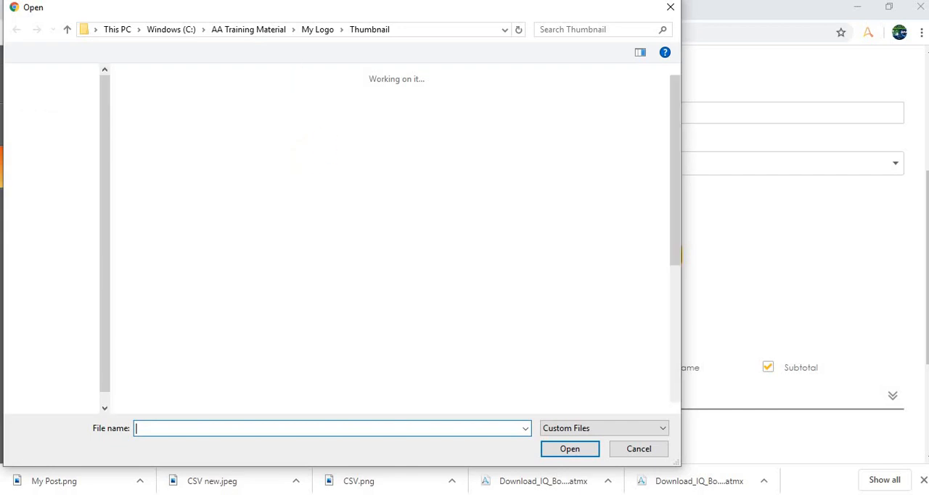
pyautogui.click(318, 494)
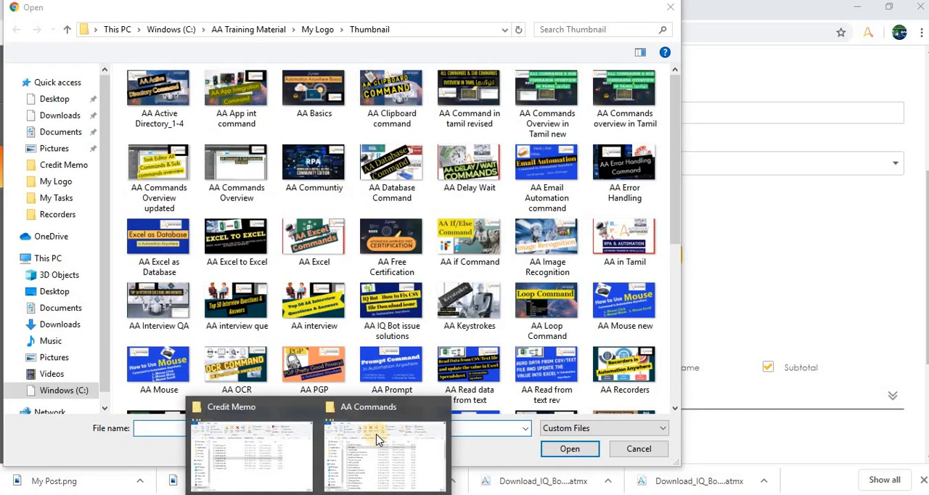
pyautogui.click(298, 450)
pyautogui.click(453, 203)
pyautogui.hotkey('ctrl', 'c')
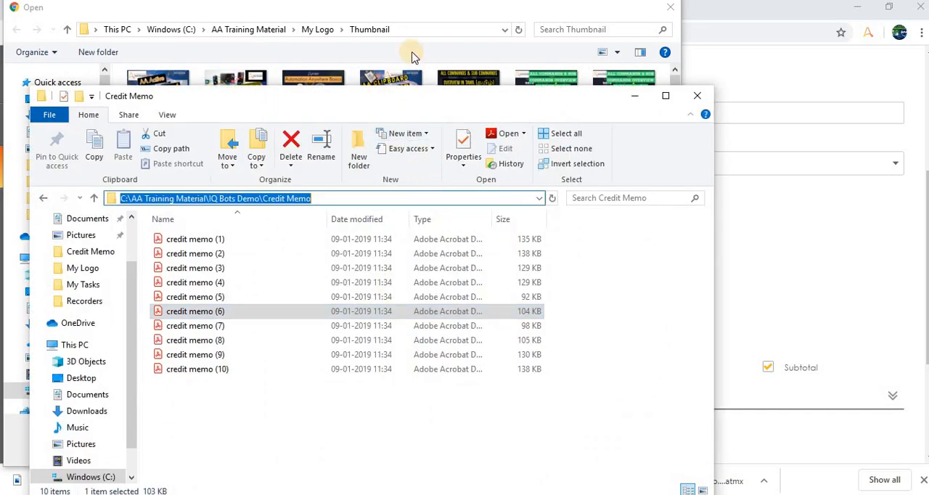
pyautogui.click(408, 40)
pyautogui.click(408, 31)
pyautogui.hotkey('ctrl', 'v')
pyautogui.press('Return')
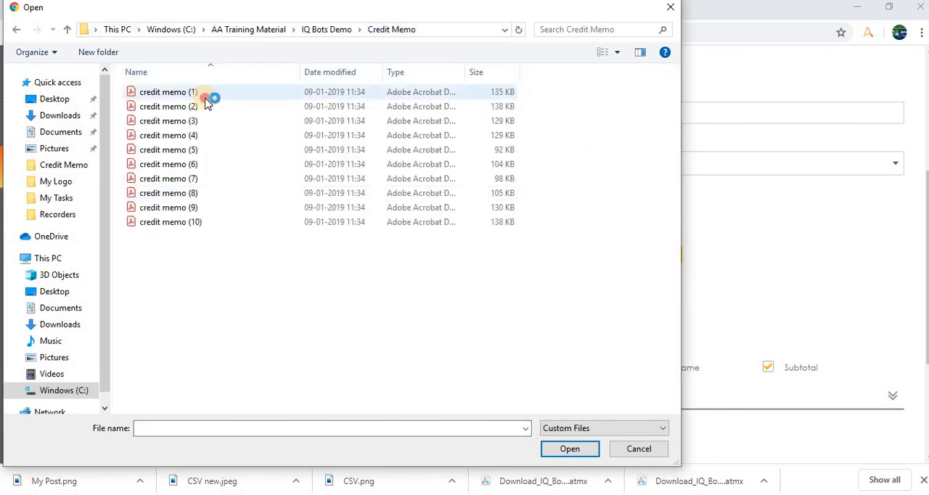
# - Add all ten PDFs, credit memo (1) through credit memo (10), as the documents to upload
pyautogui.click(205, 103)
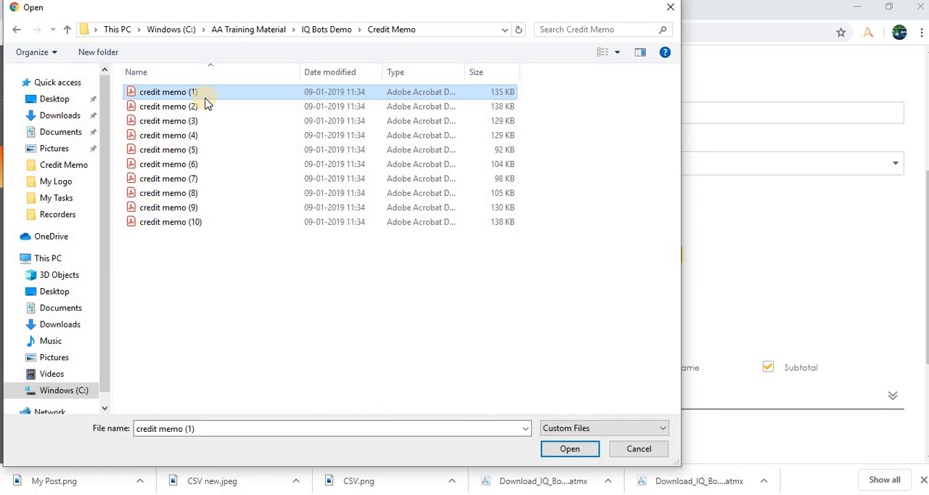
pyautogui.keyDown('shift'); pyautogui.click(198, 221); pyautogui.keyUp('shift')
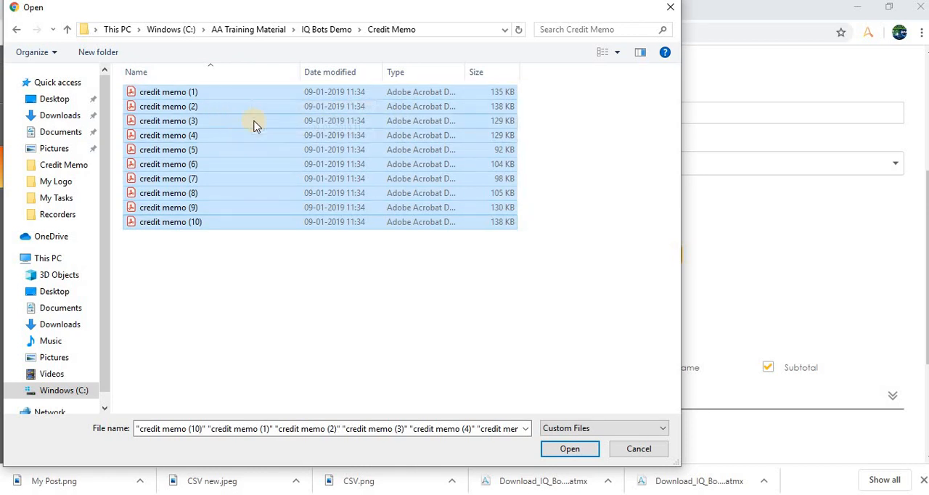
pyautogui.click(583, 446)
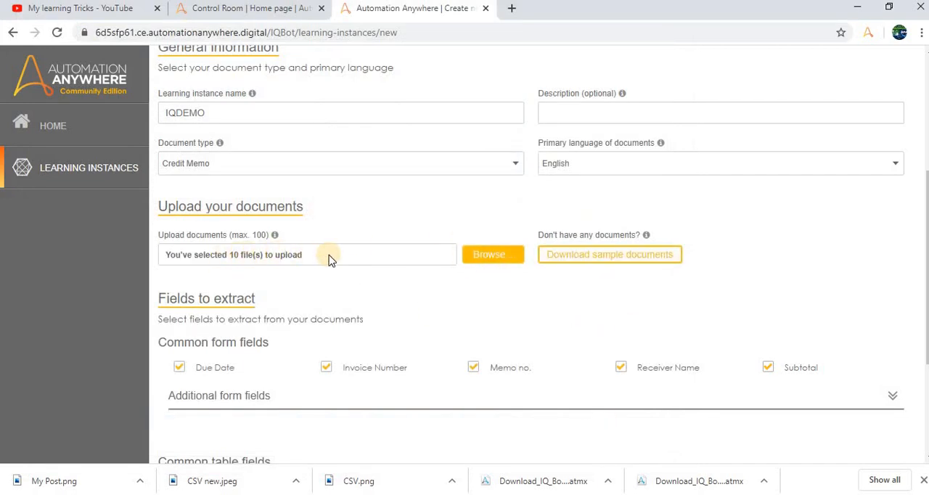
# - Review the fields to extract, check the company name and invoice number in credit memo (1) in Acrobat Reader, and return to the browser
pyautogui.scroll(-3, 327, 254)
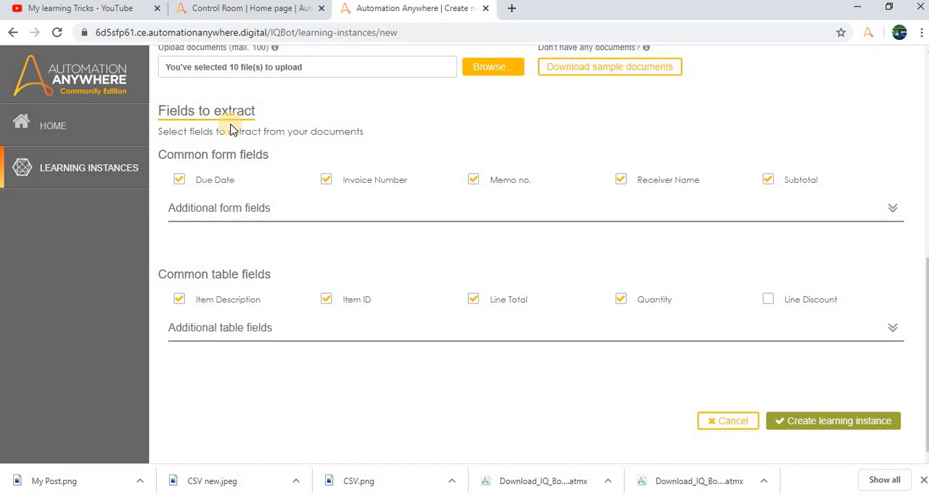
pyautogui.moveTo(588, 493)
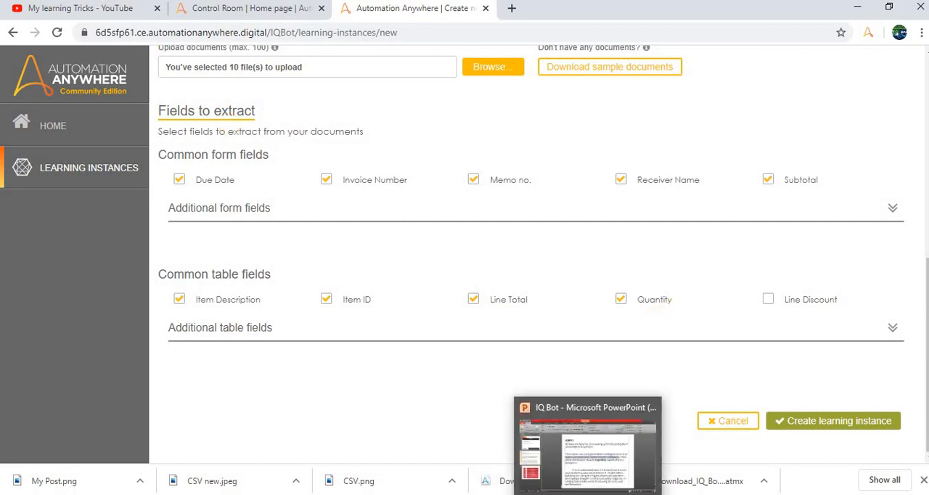
pyautogui.moveTo(653, 493)
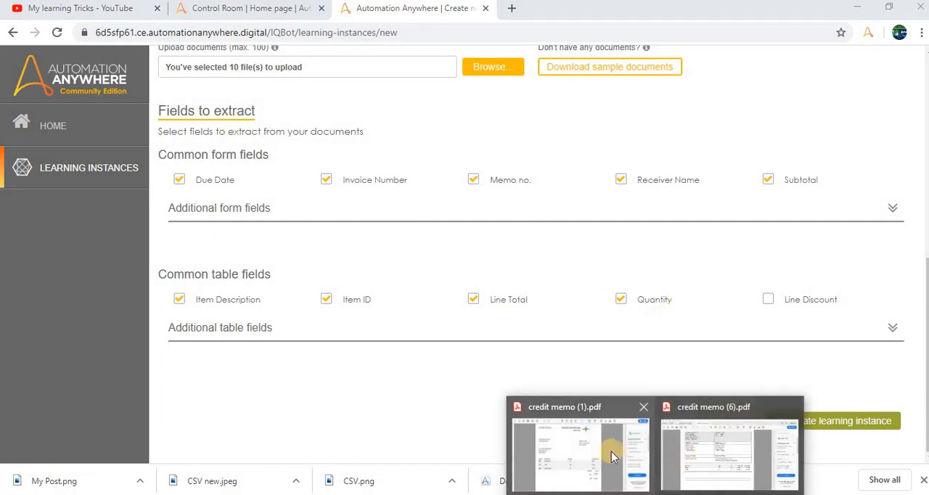
pyautogui.click(611, 451)
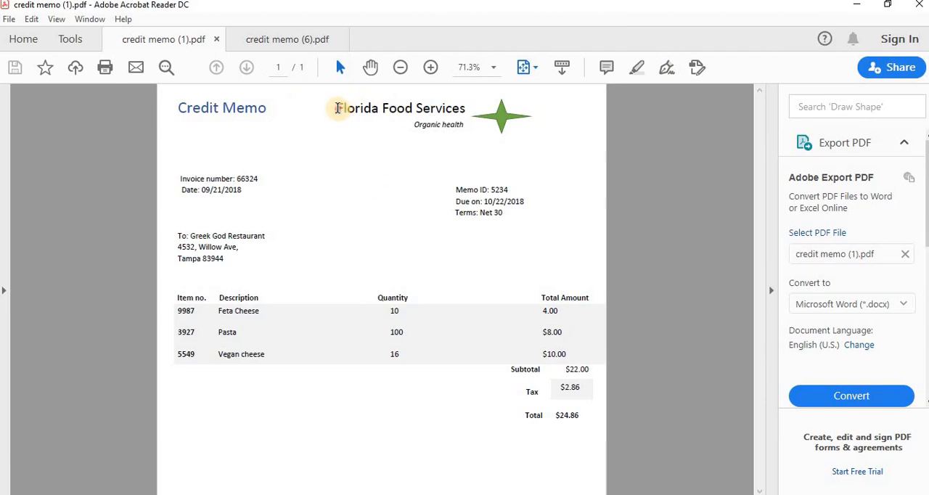
pyautogui.moveTo(338, 108); pyautogui.dragTo(465, 109)
pyautogui.click(233, 182)
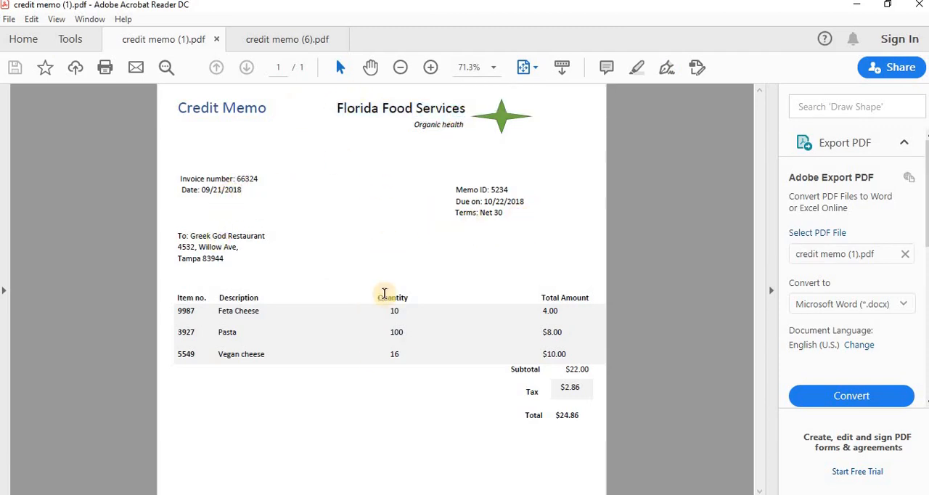
pyautogui.hotkey('alt', 'Tab')
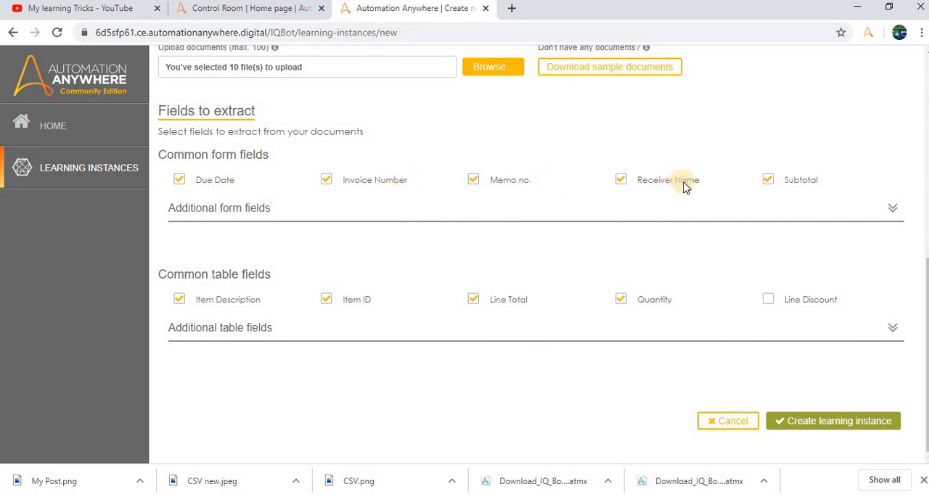
# - Expand the additional form fields and the additional table fields of the learning instance
pyautogui.click(889, 211)
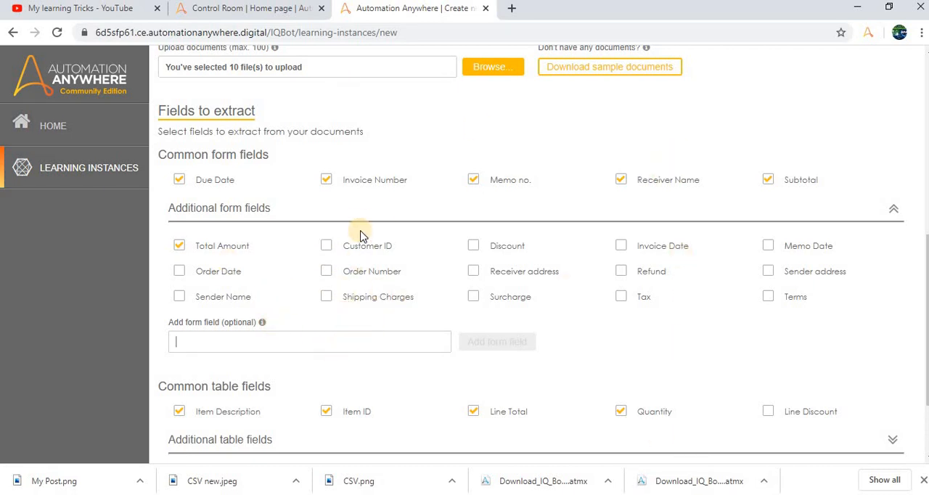
pyautogui.scroll(-2, 312, 221)
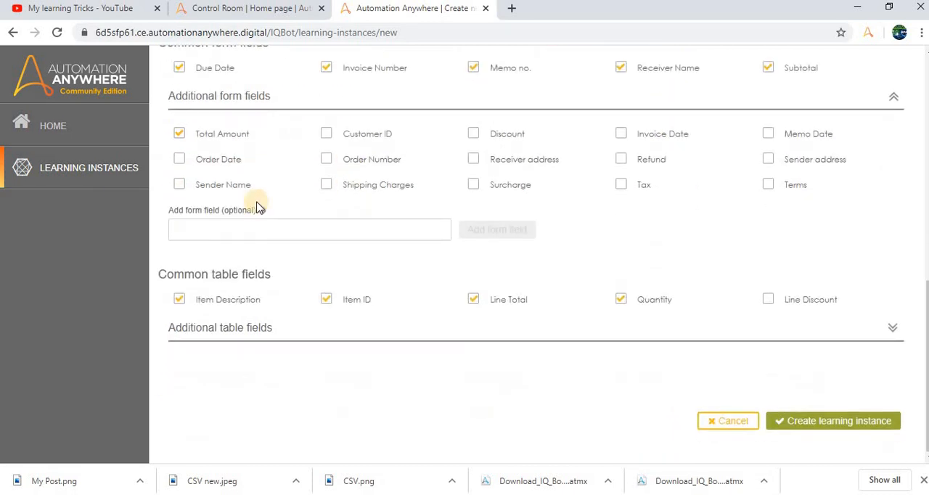
pyautogui.click(895, 334)
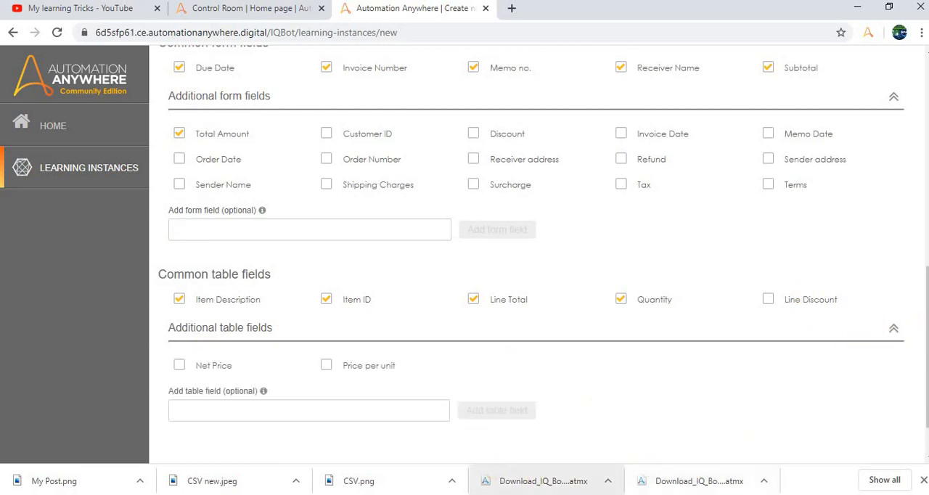
# - Switch to credit memo (1) in Acrobat Reader, distinguish its form-field area from its line-item table, and return to the browser
pyautogui.click(655, 494)
pyautogui.click(625, 445)
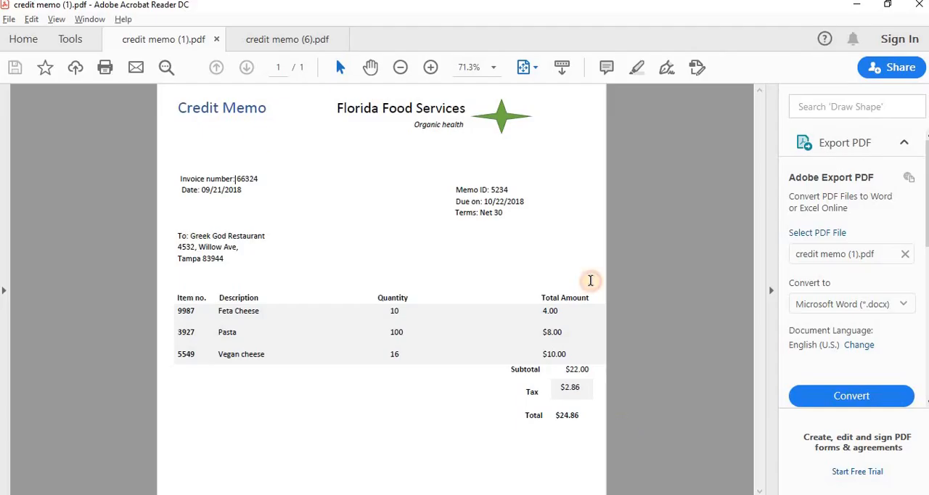
pyautogui.moveTo(178, 109); pyautogui.dragTo(544, 272)
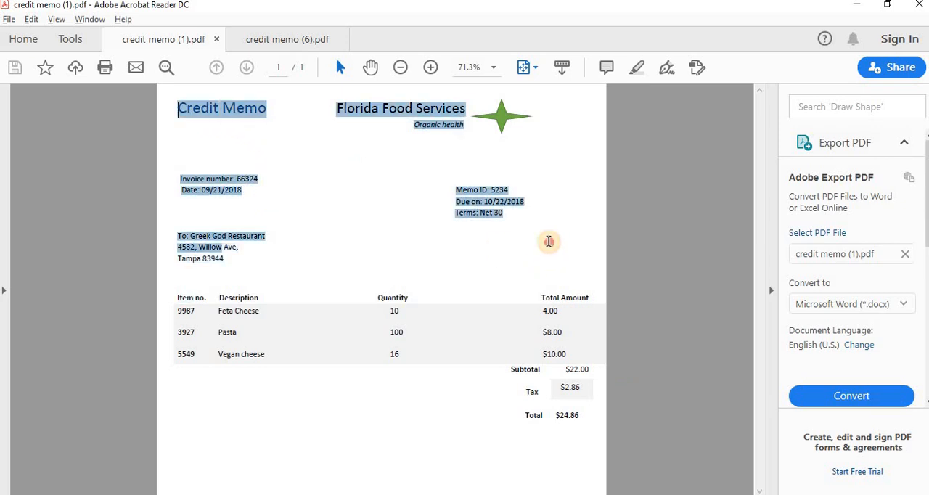
pyautogui.click(335, 280)
pyautogui.moveTo(387, 327); pyautogui.dragTo(174, 298)
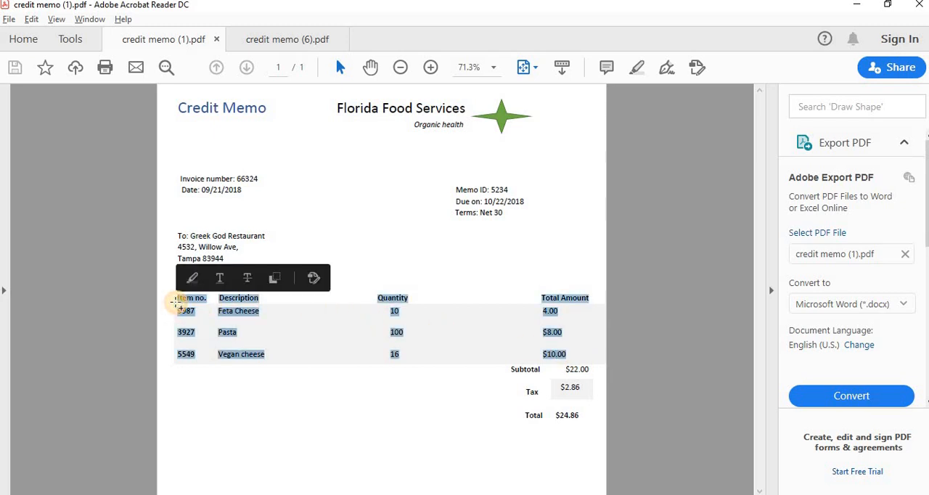
pyautogui.hotkey('alt', 'Tab')
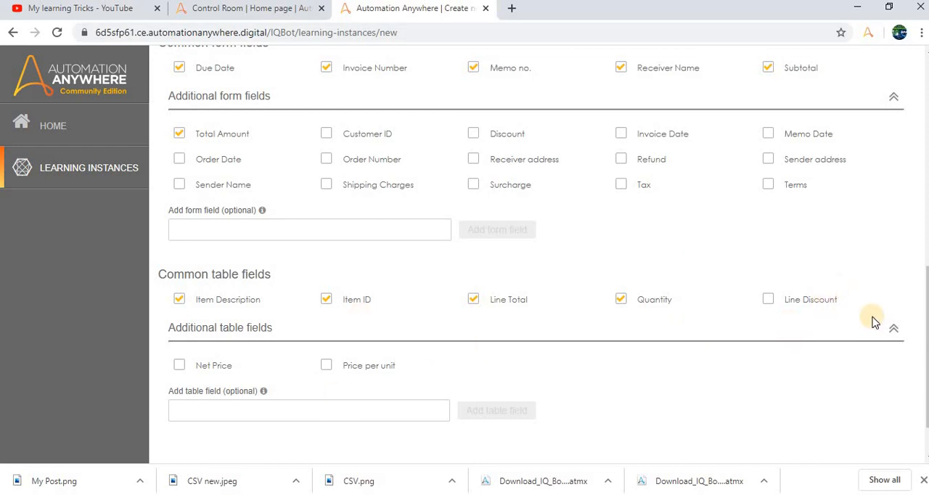
# - Look over the form and table fields and include Customer ID among the additional form fields to extract
pyautogui.scroll(-1, 479, 356)
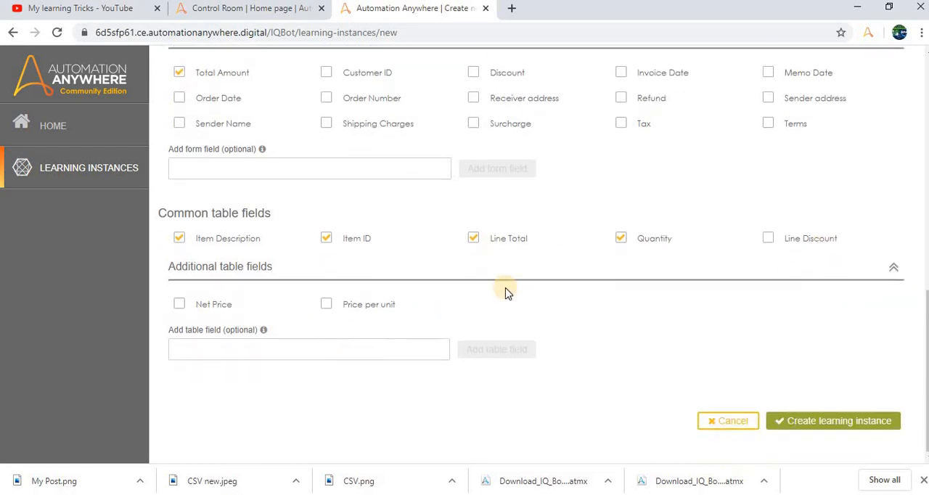
pyautogui.scroll(10, 520, 247)
pyautogui.scroll(-6, 518, 232)
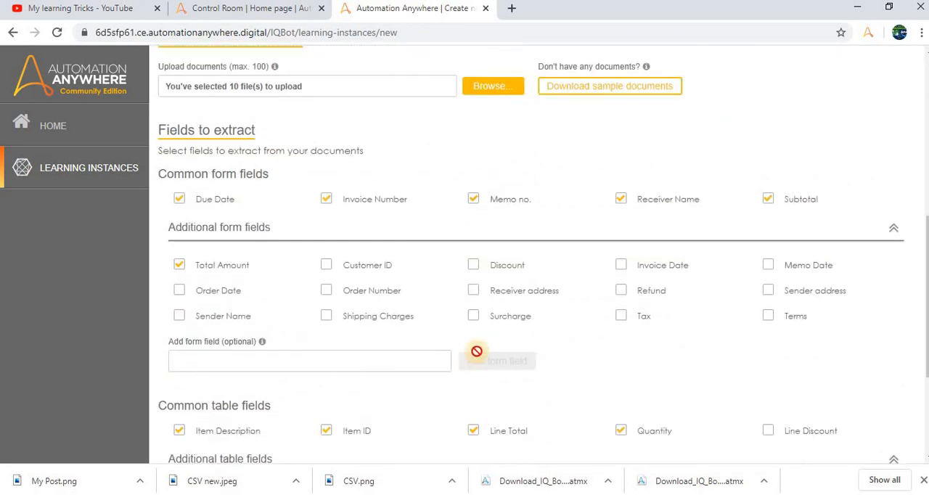
pyautogui.scroll(-2, 476, 351)
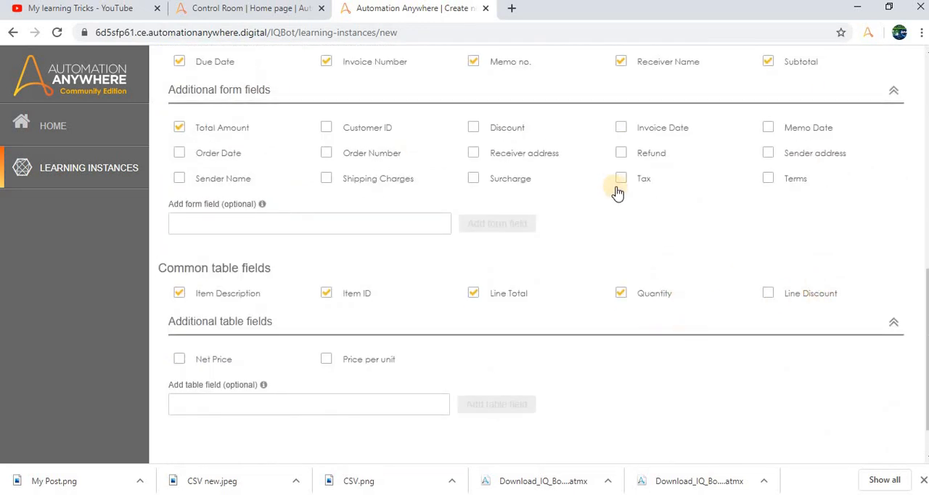
pyautogui.scroll(4, 296, 201)
pyautogui.scroll(-2, 405, 242)
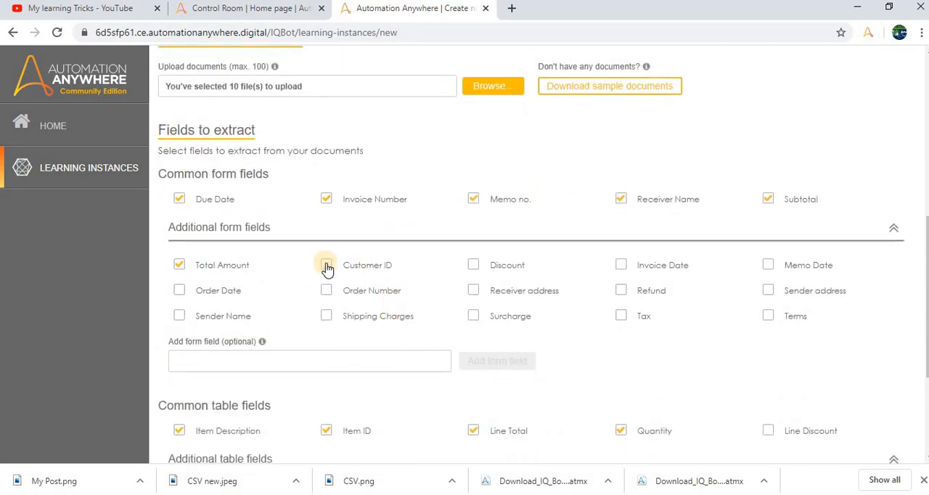
pyautogui.click(326, 266)
pyautogui.scroll(-3, 367, 202)
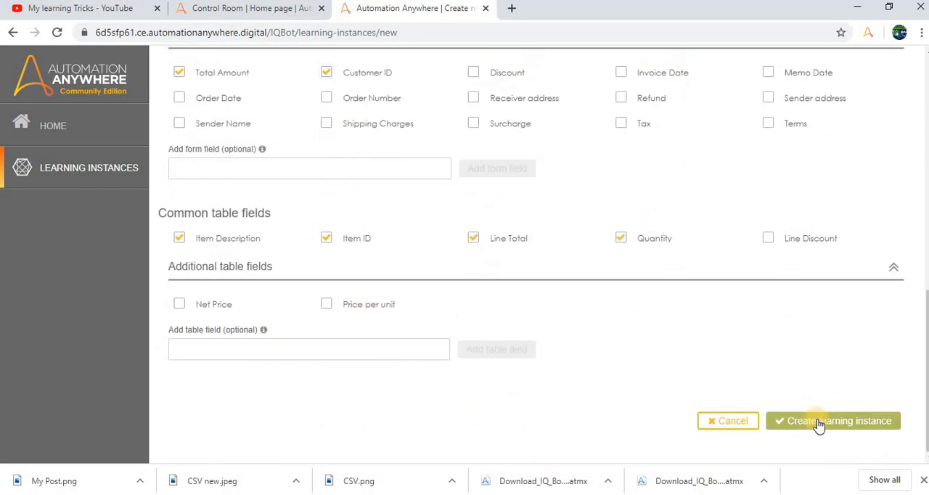
# - Review the learning instance's name, document type and selected upload documents before creating it
pyautogui.scroll(5, 478, 137)
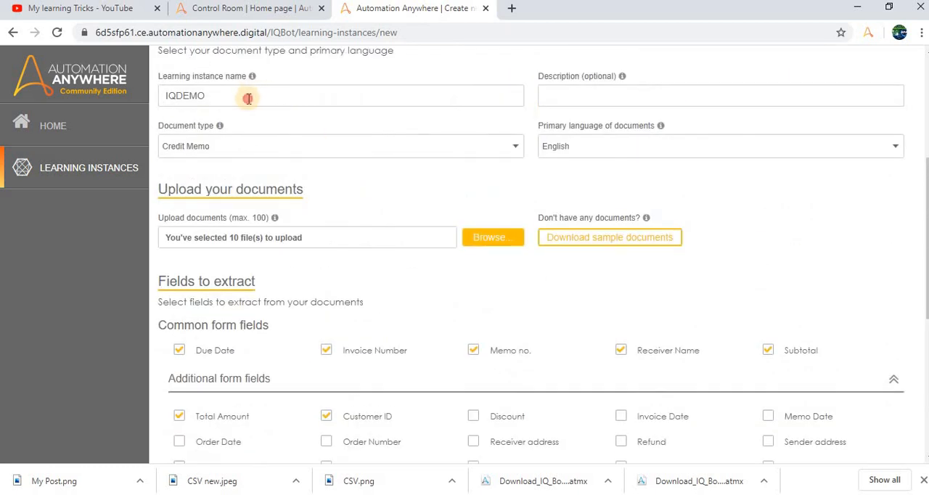
pyautogui.doubleClick(173, 97)
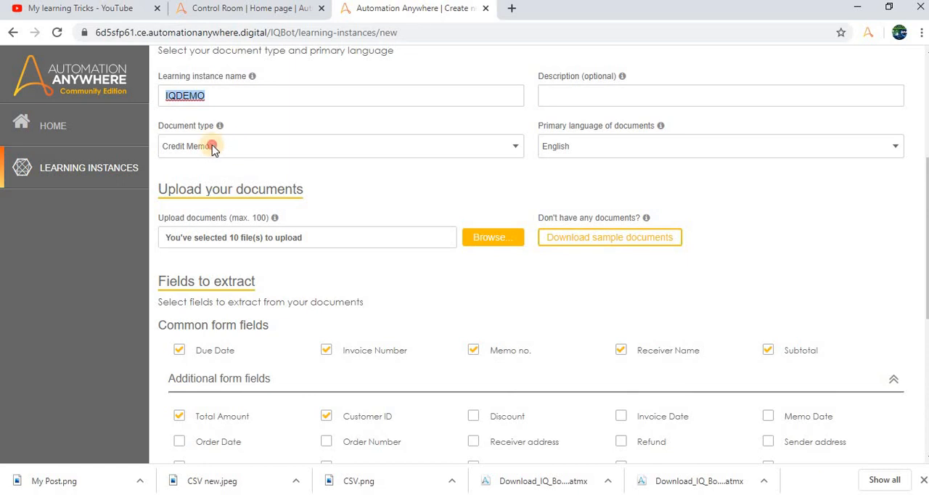
pyautogui.click(186, 145)
pyautogui.click(195, 196)
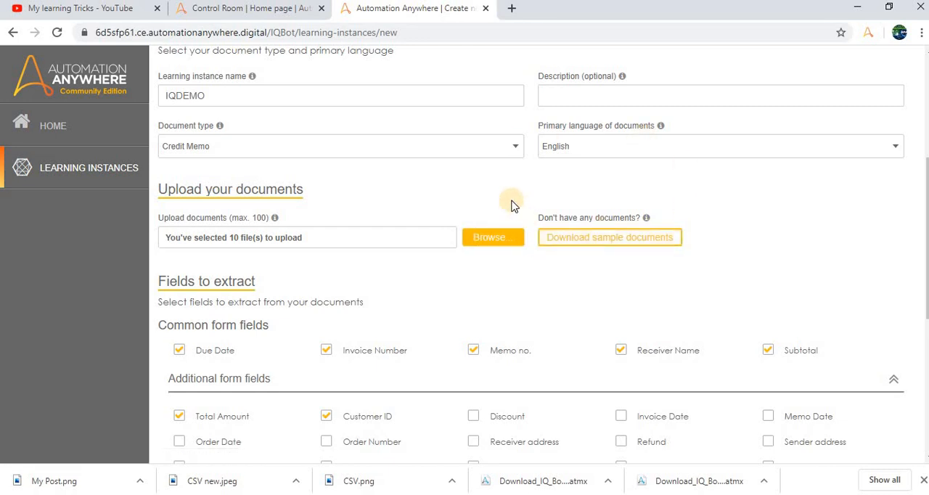
# - Create the IQDEMO learning instance with the selected documents and extraction fields
pyautogui.scroll(-5, 587, 240)
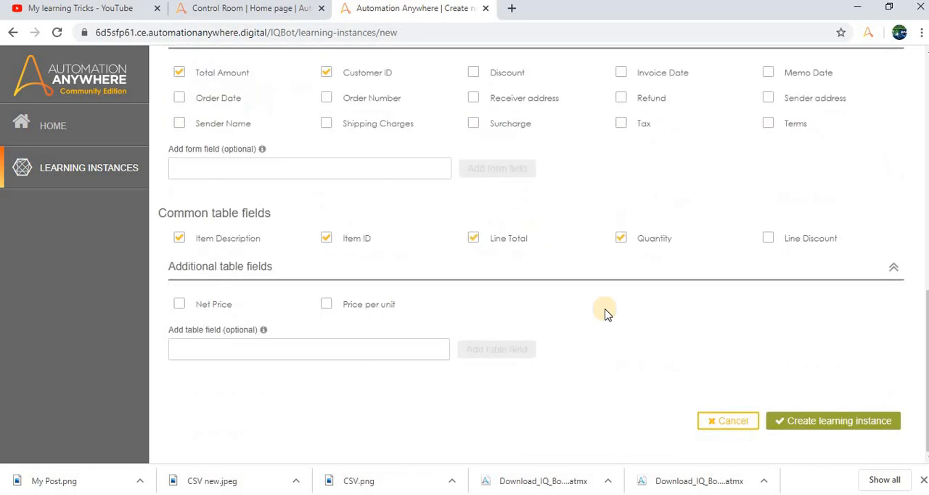
pyautogui.click(828, 425)
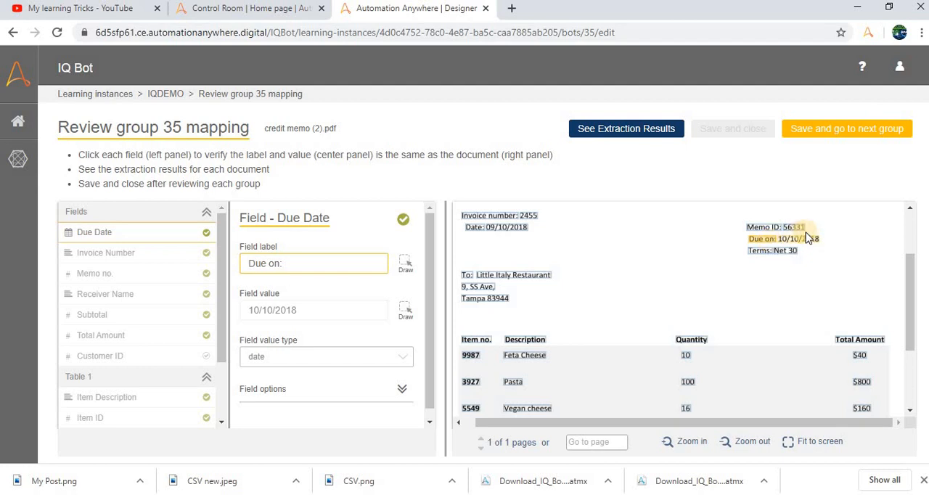
# - Redraw the Due Date field's label region around "Due on:" and its value region around 10/10/2018 on the group 35 document
pyautogui.click(404, 265)
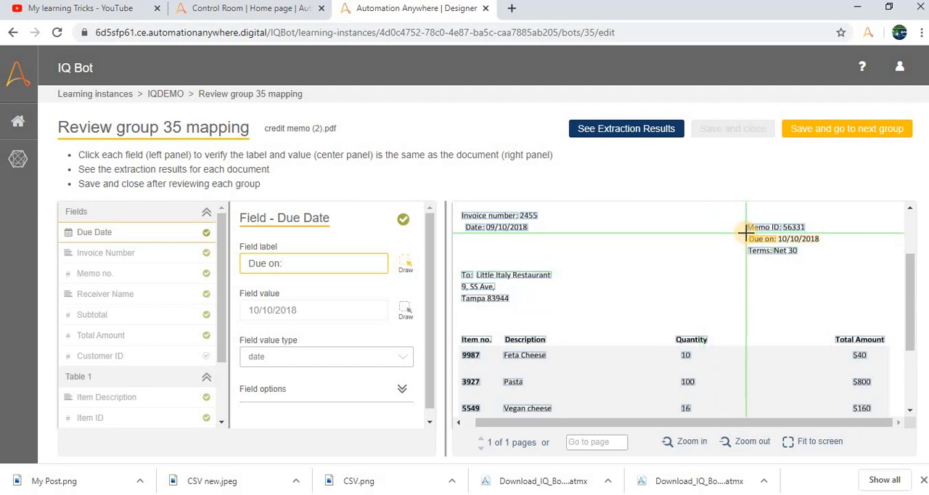
pyautogui.moveTo(747, 232); pyautogui.dragTo(761, 245)
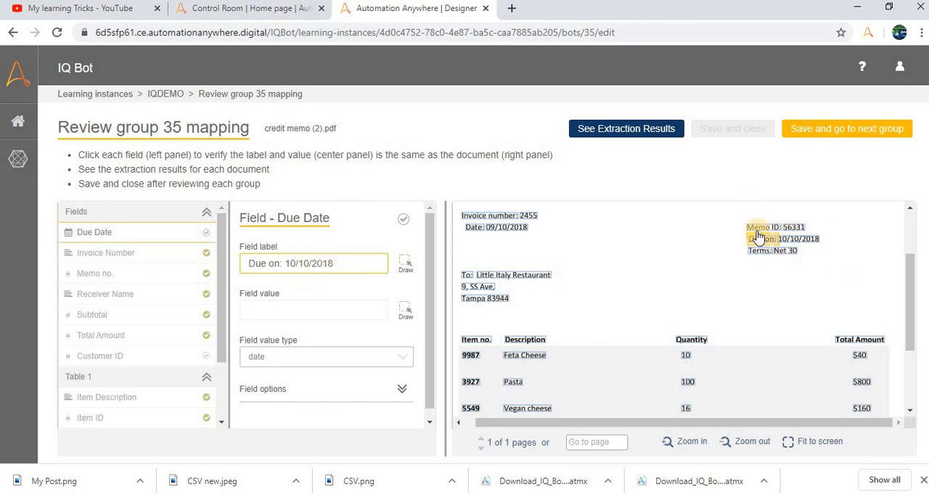
pyautogui.click(407, 267)
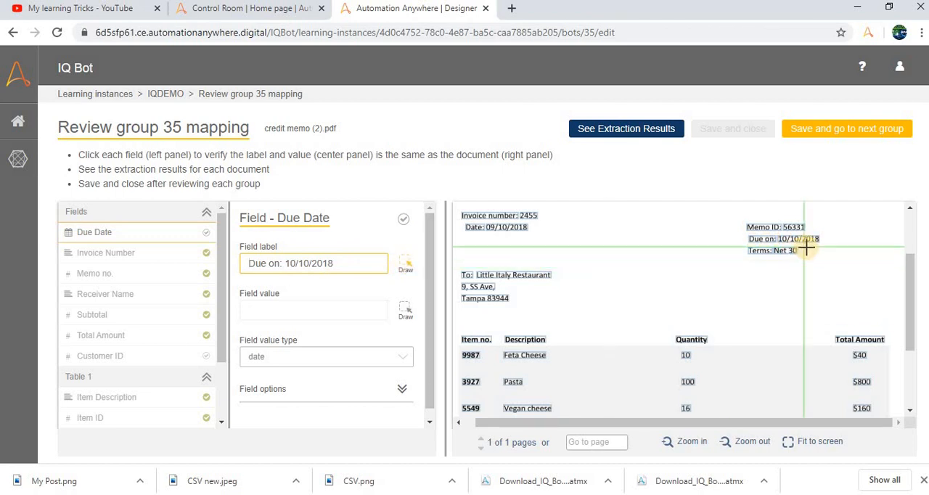
pyautogui.moveTo(748, 233); pyautogui.dragTo(777, 246)
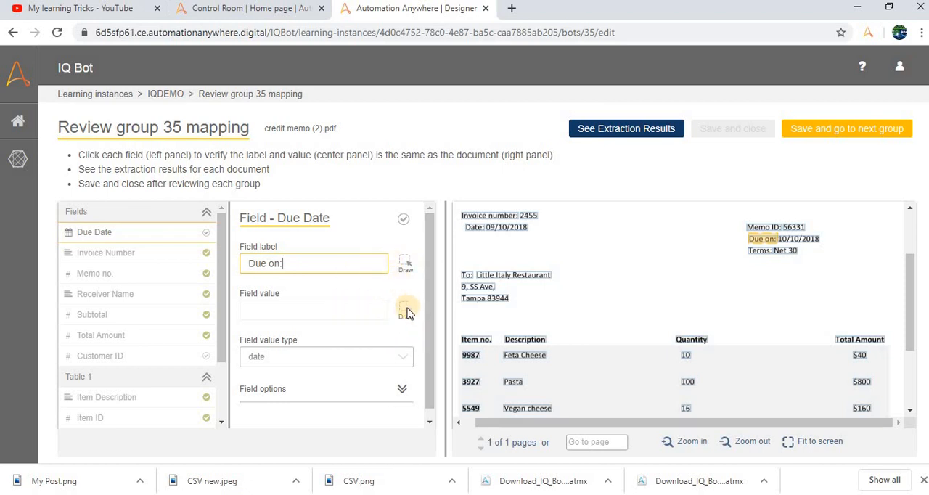
pyautogui.click(405, 267)
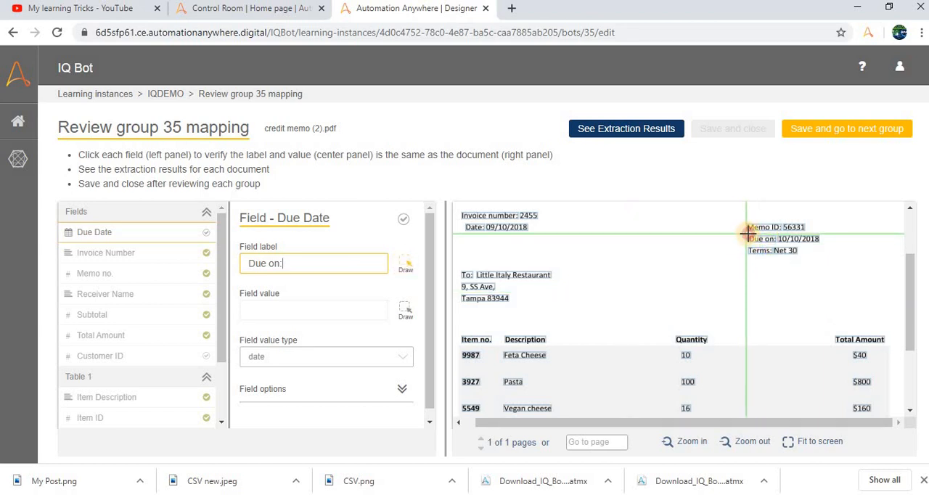
pyautogui.moveTo(747, 232); pyautogui.dragTo(776, 245)
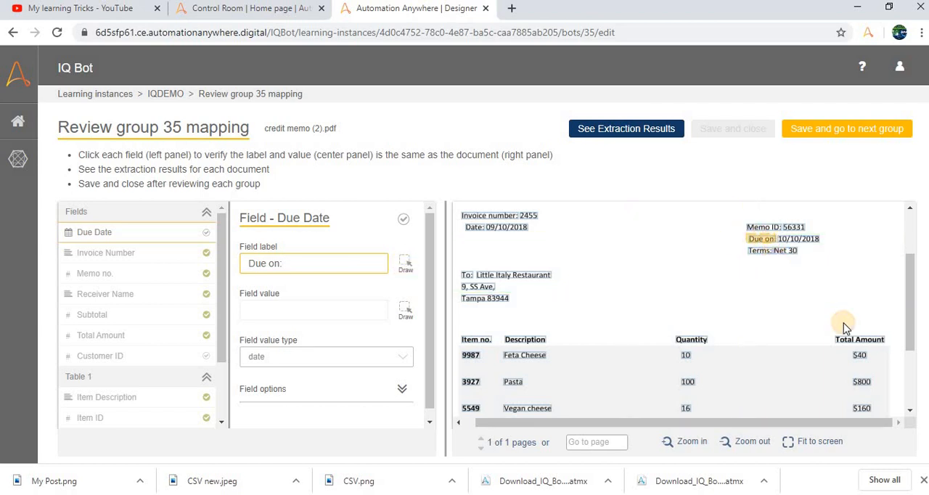
pyautogui.click(404, 312)
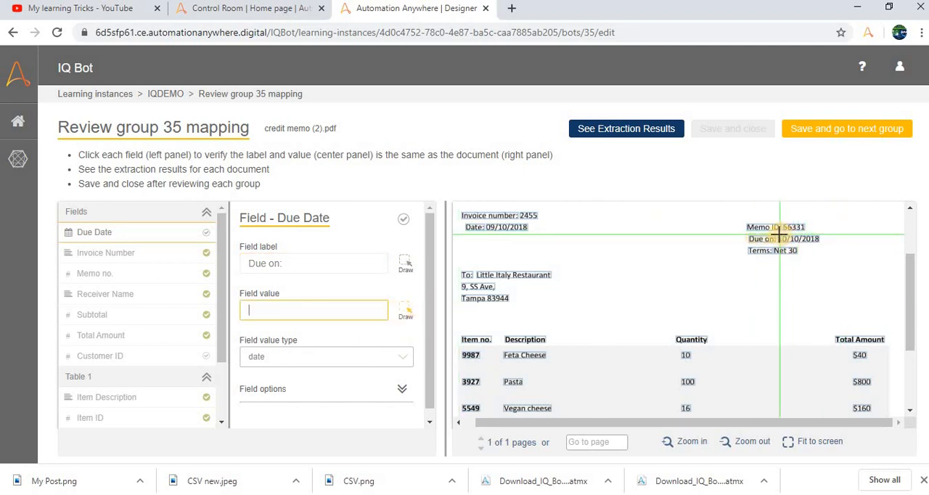
pyautogui.moveTo(777, 233); pyautogui.dragTo(823, 242)
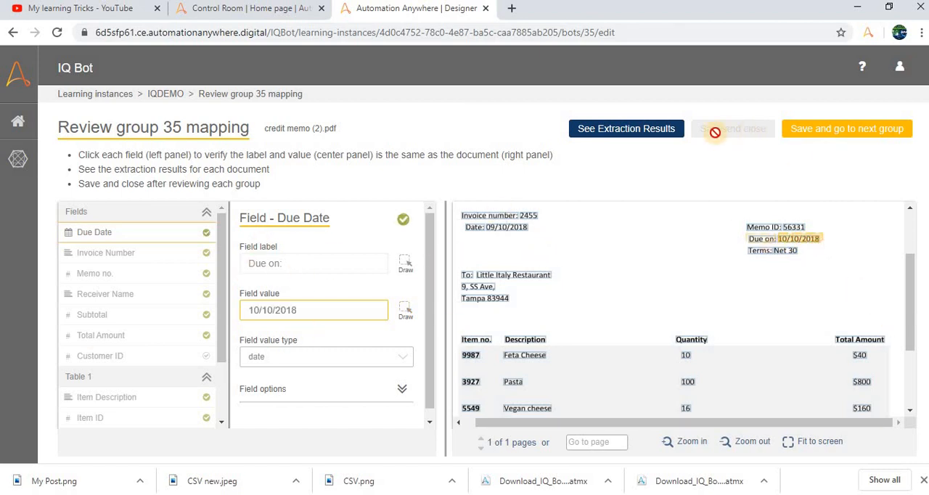
# - Check the label, value and value type mapped for the Invoice Number and Due Date fields against the group 35 document
pyautogui.click(110, 254)
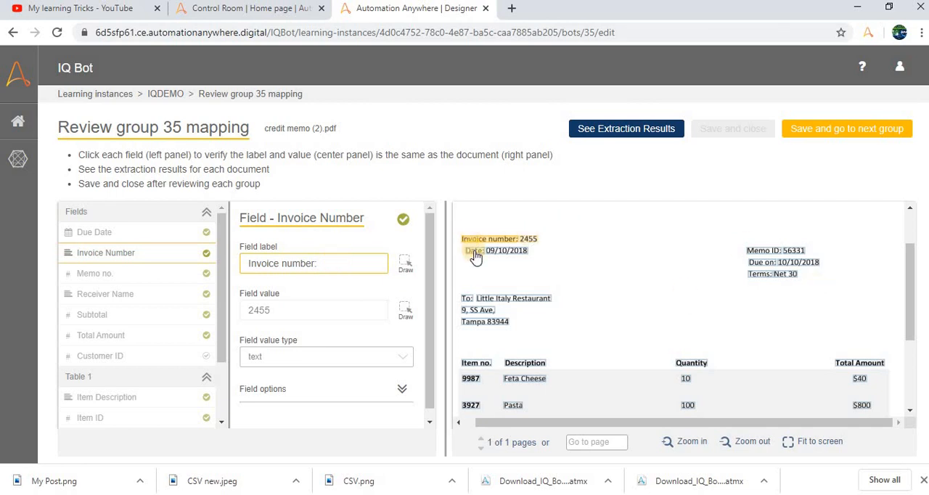
pyautogui.click(133, 235)
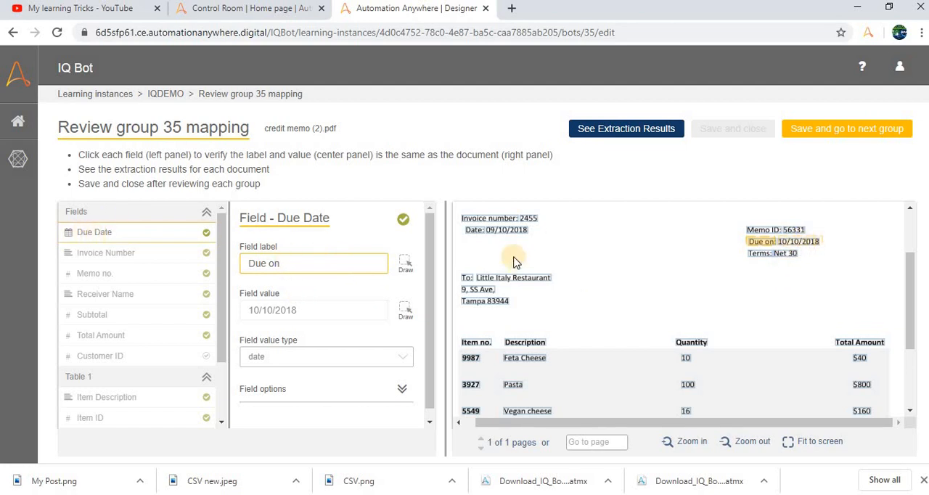
pyautogui.click(327, 314)
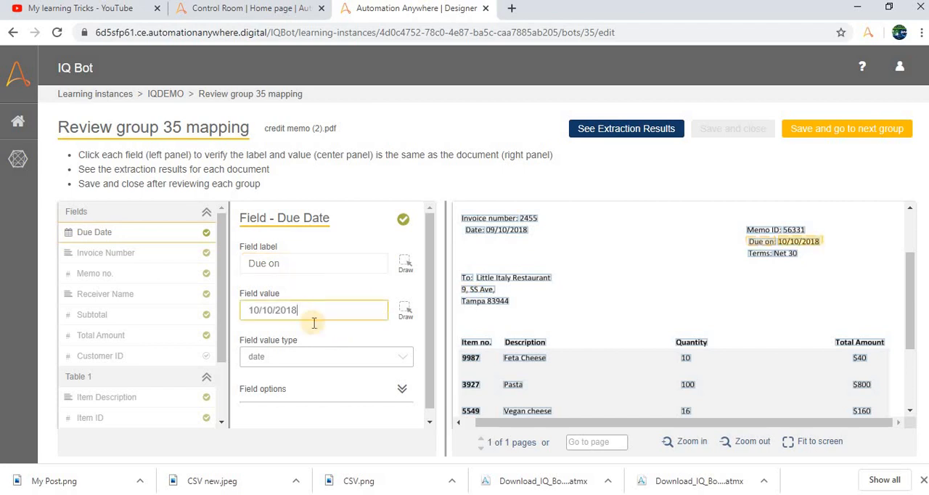
pyautogui.click(130, 257)
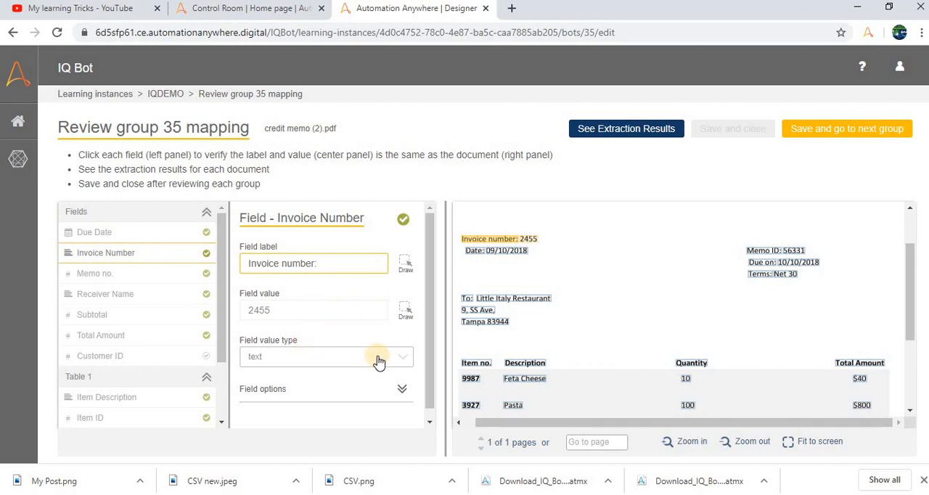
pyautogui.scroll(-1, 378, 361)
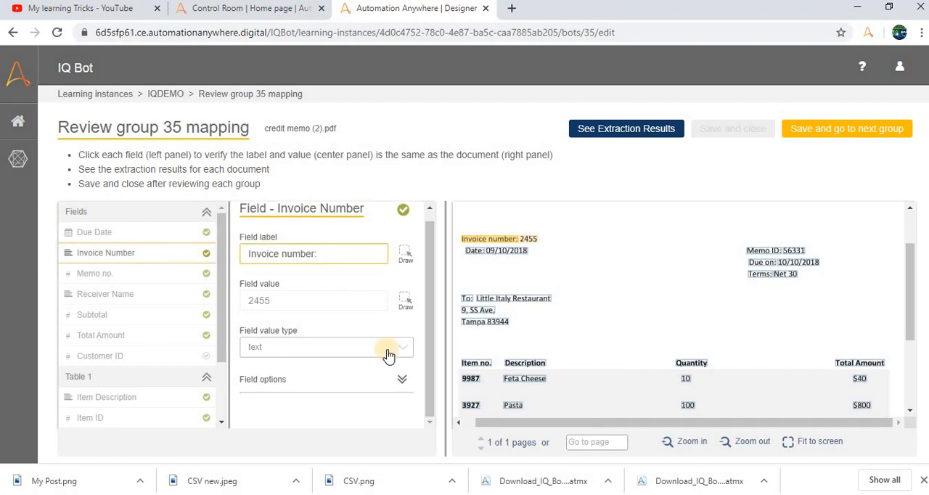
pyautogui.click(386, 352)
pyautogui.click(388, 354)
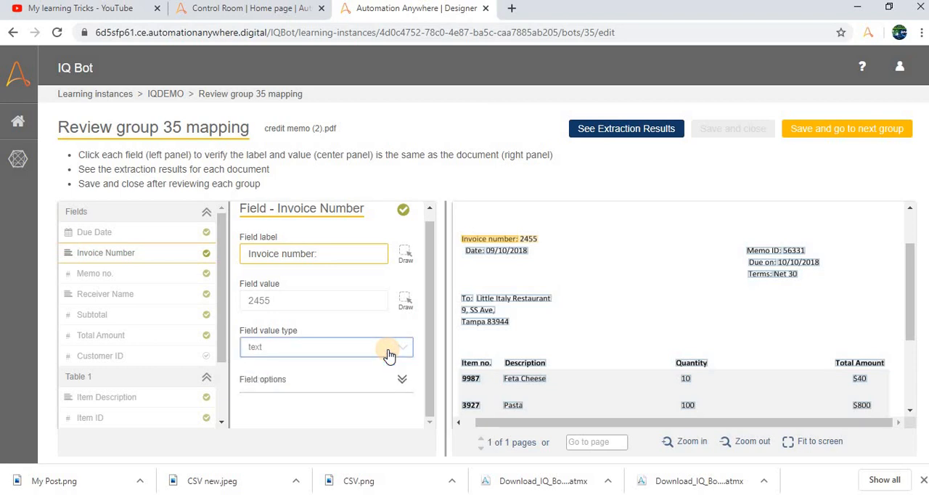
# - Check the Memo no., Receiver Name and Subtotal mappings against the group 35 document
pyautogui.click(104, 286)
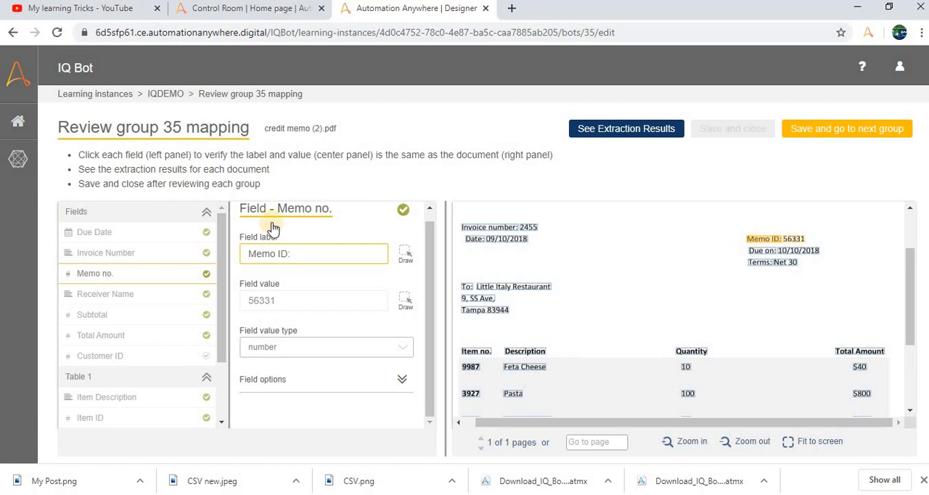
pyautogui.click(123, 296)
pyautogui.scroll(3, 639, 272)
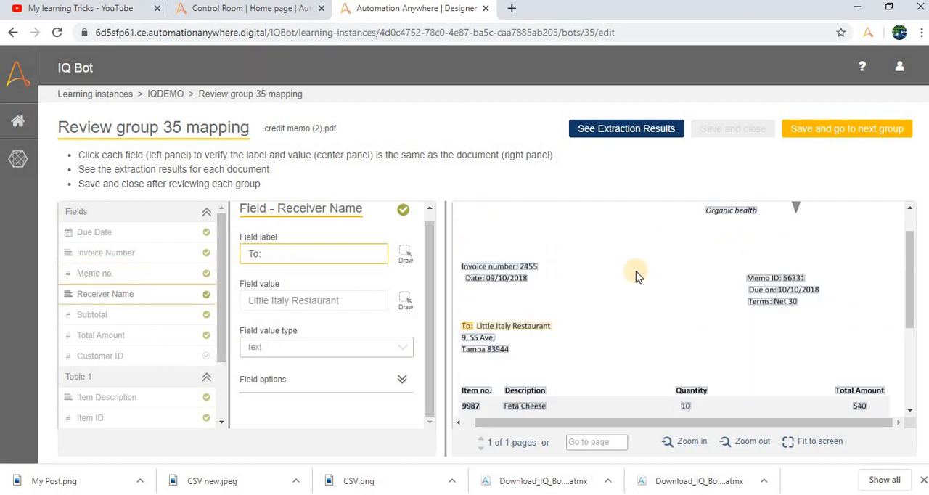
pyautogui.scroll(-2, 548, 328)
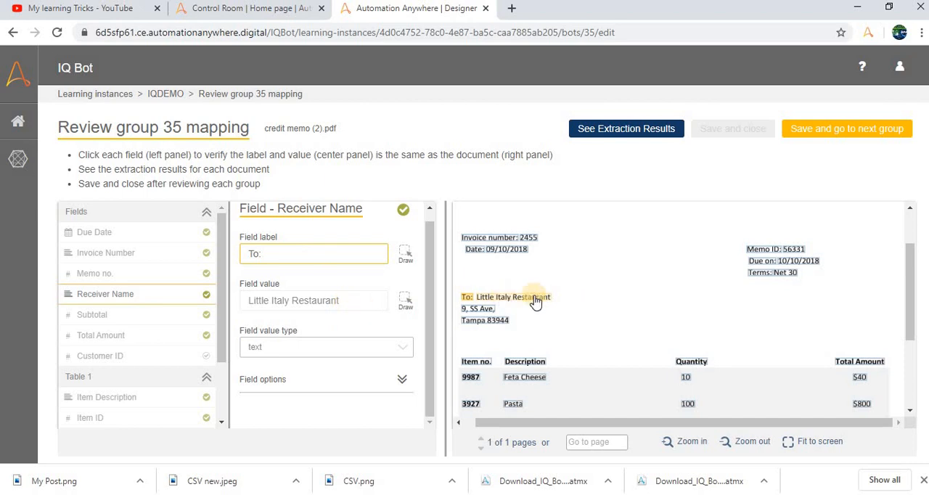
pyautogui.click(138, 312)
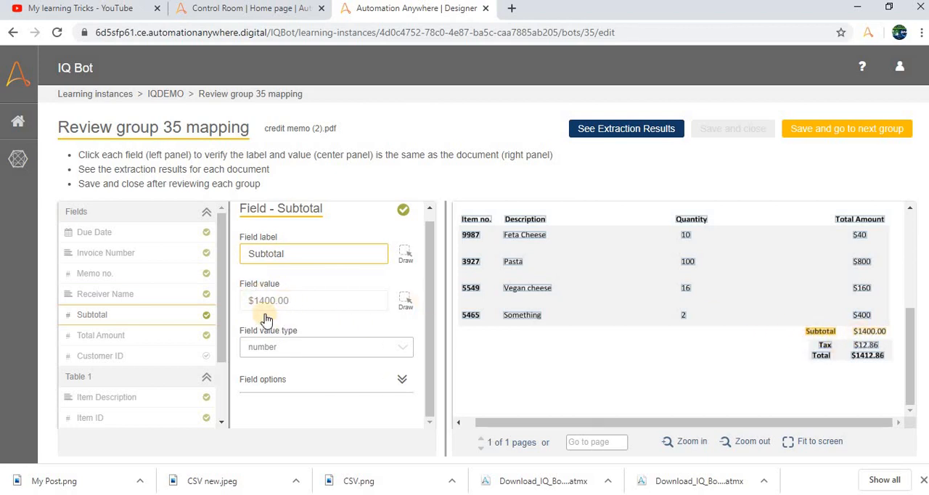
# - Review Table 1's Item Description, Item ID, Line Total and Quantity column mappings and its table settings in group 35
pyautogui.click(104, 401)
pyautogui.scroll(-1, 108, 392)
pyautogui.click(109, 353)
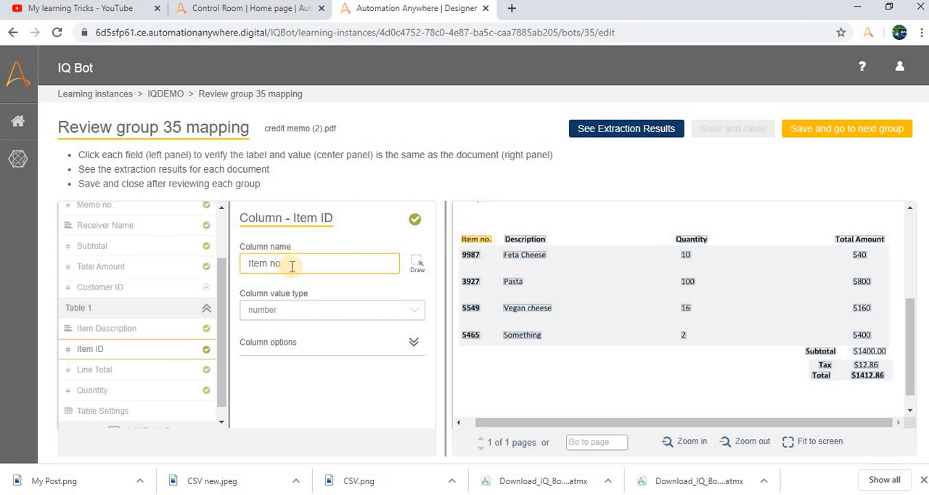
pyautogui.click(104, 376)
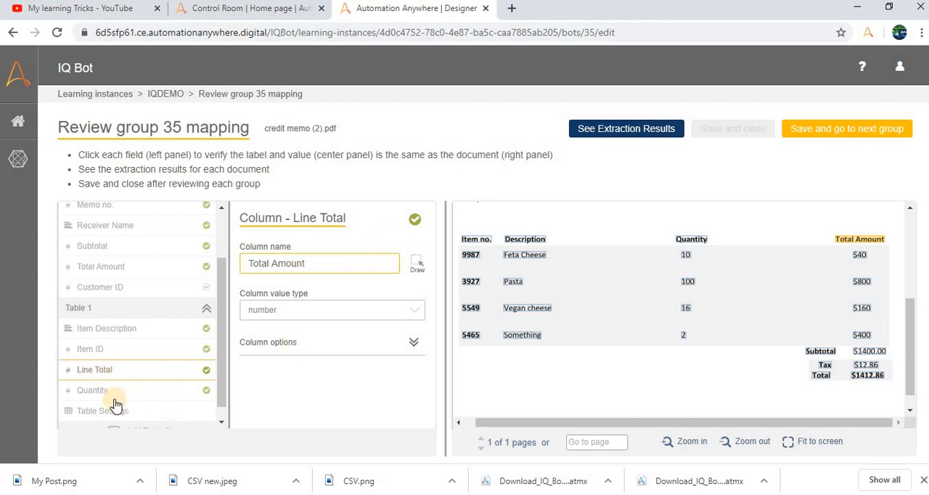
pyautogui.click(114, 398)
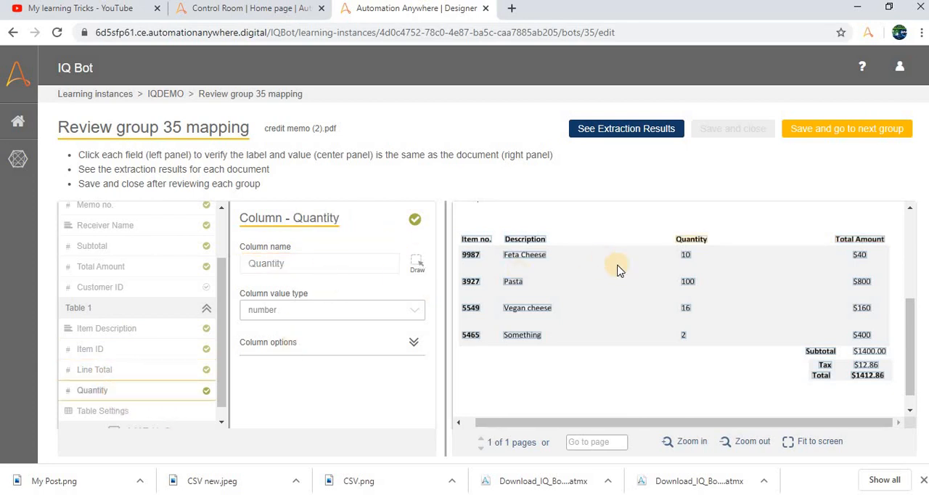
pyautogui.click(107, 414)
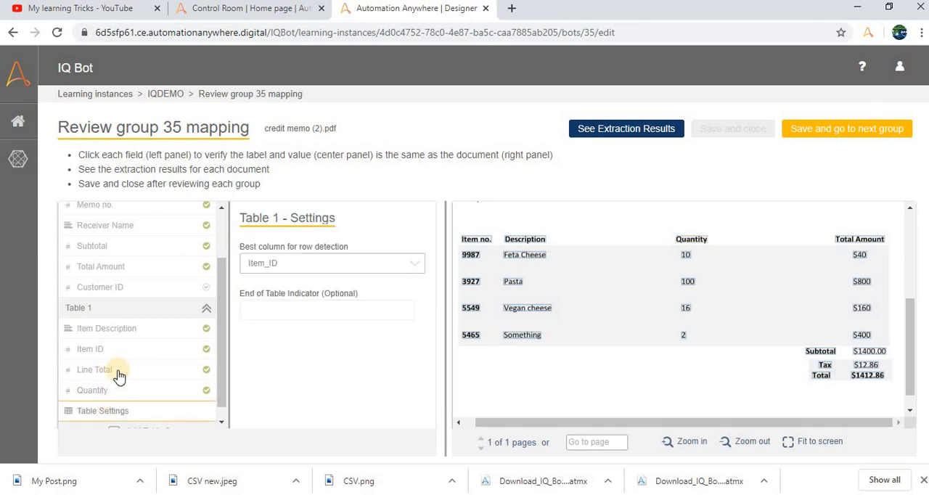
pyautogui.click(123, 353)
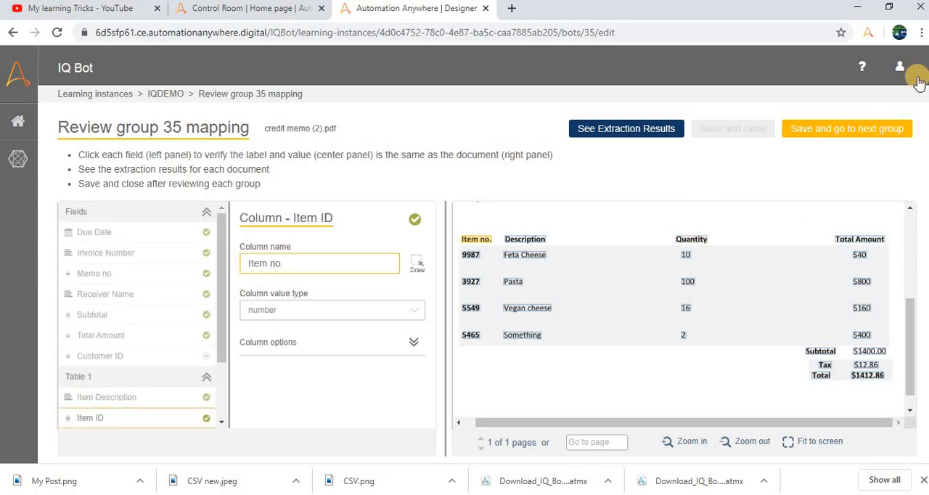
# - Recheck the Due Date mapping, save the group 35 mapping and continue to the next group
pyautogui.click(142, 233)
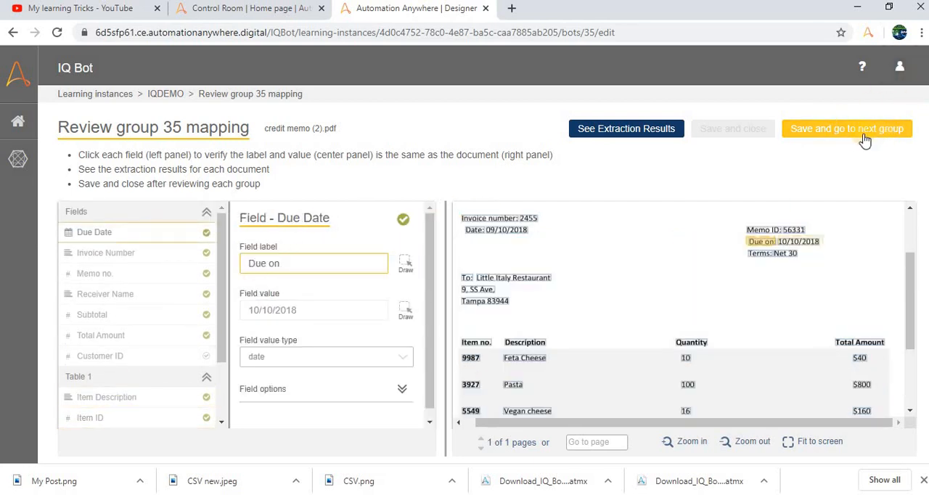
pyautogui.click(855, 139)
pyautogui.click(425, 288)
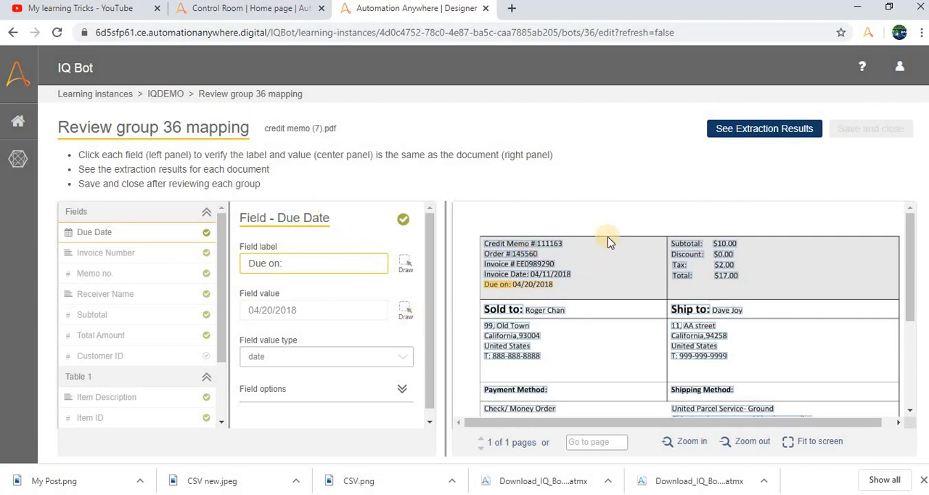
# - Look over the credit memo (7).pdf document of group 36 and check its Due Date label and value
pyautogui.scroll(-2, 724, 295)
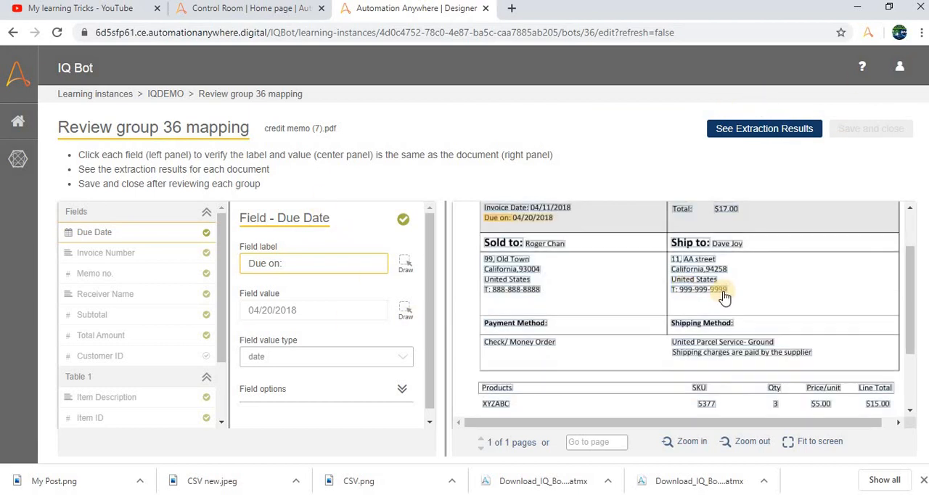
pyautogui.scroll(2, 663, 254)
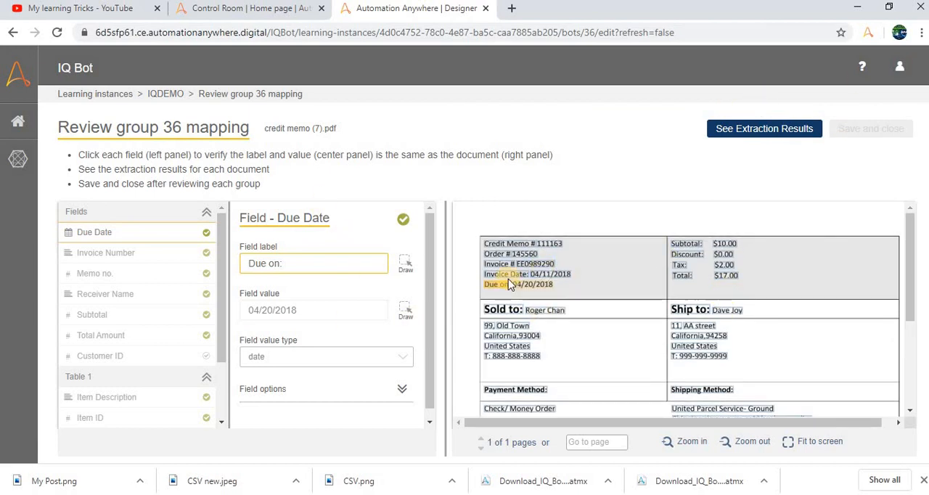
pyautogui.click(114, 240)
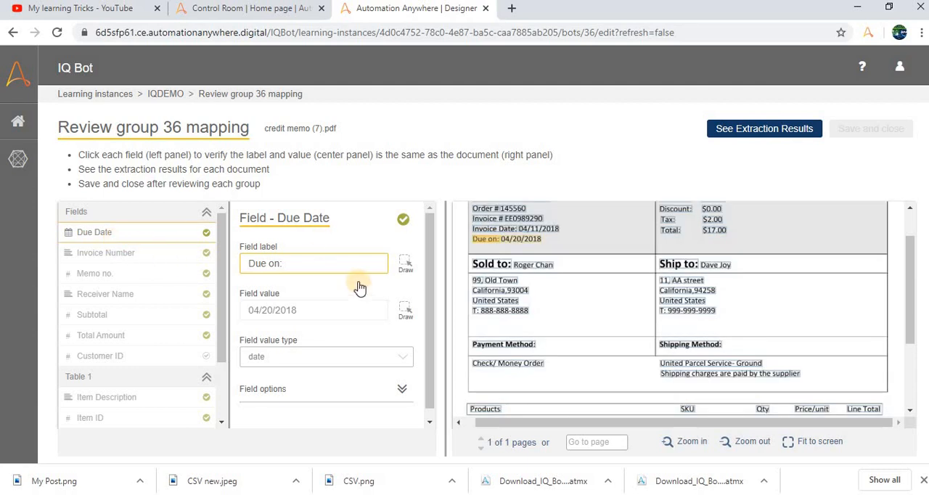
pyautogui.click(297, 312)
# - Check group 36's Invoice Number, Memo no., Receiver Name, Subtotal, Total Amount and Customer ID mappings against the document
pyautogui.click(142, 252)
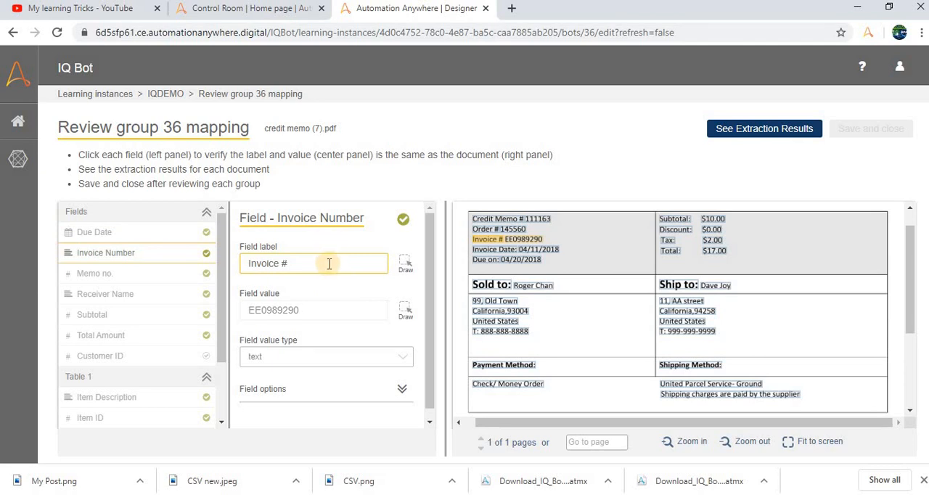
pyautogui.click(116, 280)
pyautogui.click(122, 298)
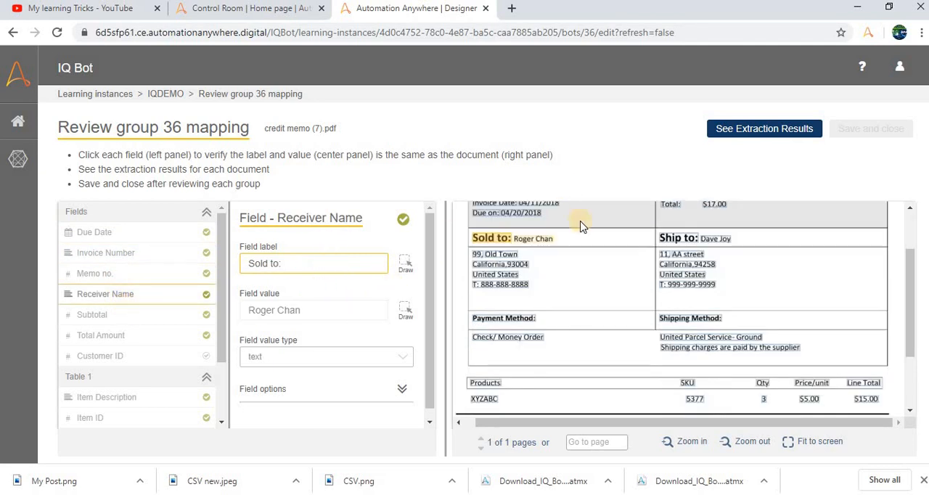
pyautogui.click(111, 316)
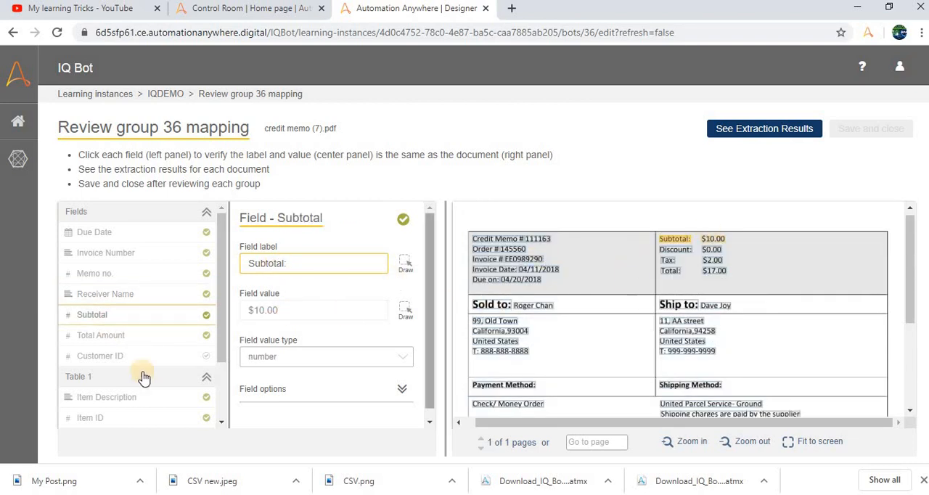
pyautogui.click(108, 337)
pyautogui.click(114, 357)
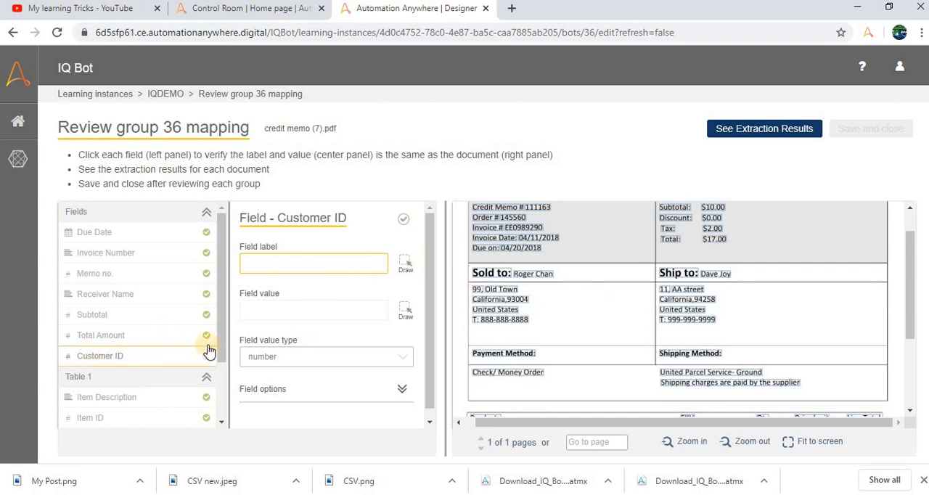
pyautogui.click(102, 339)
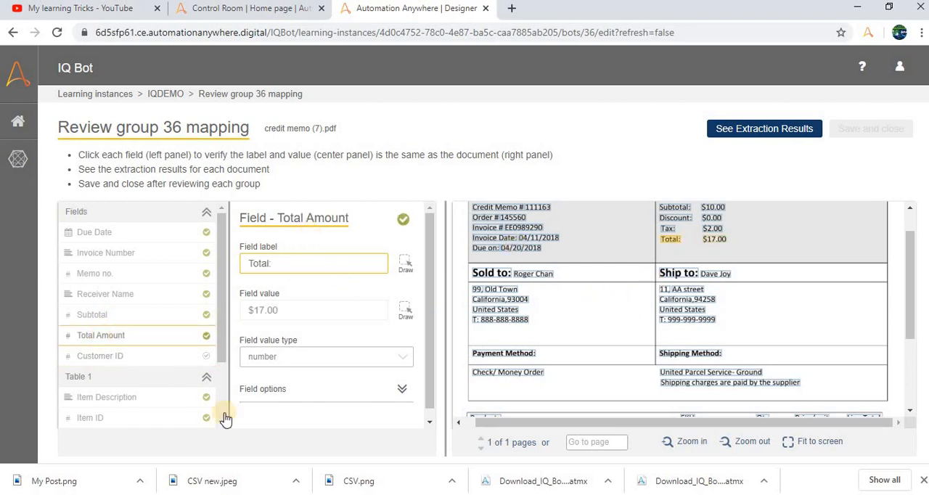
# - Open group 36's unmapped Customer ID field and search the credit memo document for a matching label and value
pyautogui.click(116, 360)
pyautogui.click(702, 329)
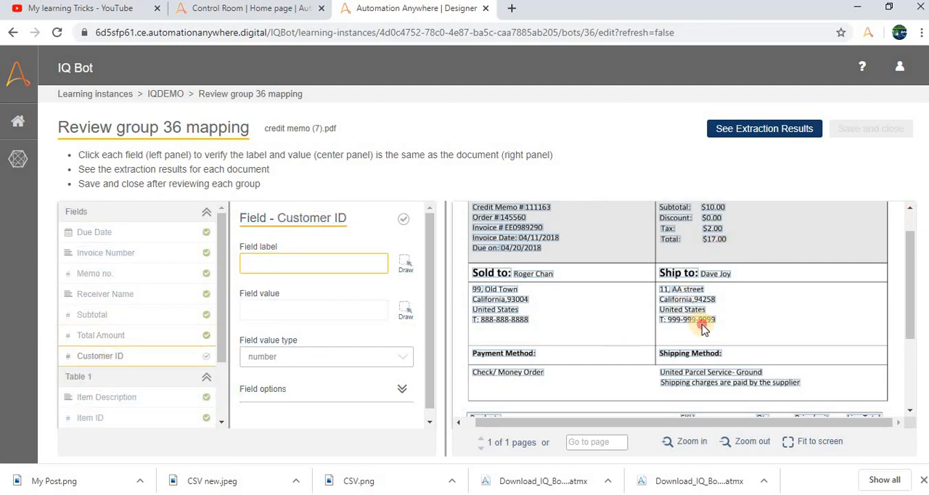
pyautogui.scroll(1, 701, 328)
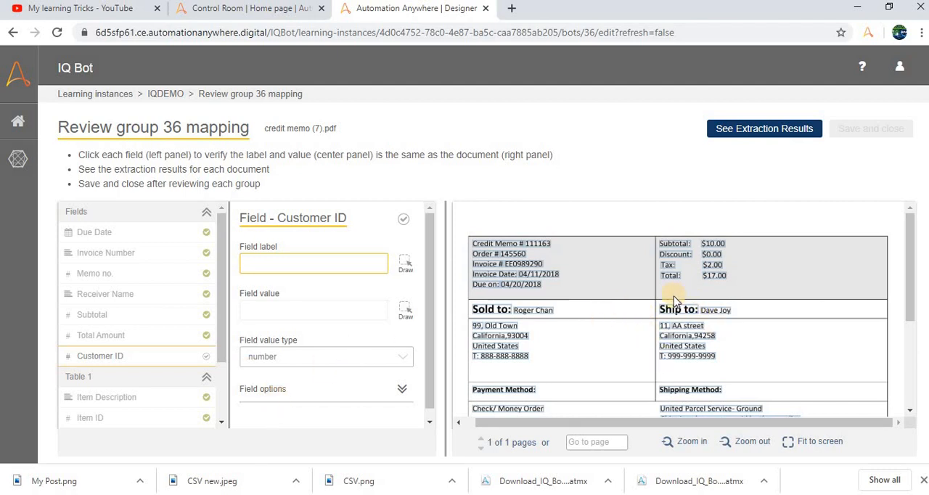
pyautogui.scroll(-2, 674, 301)
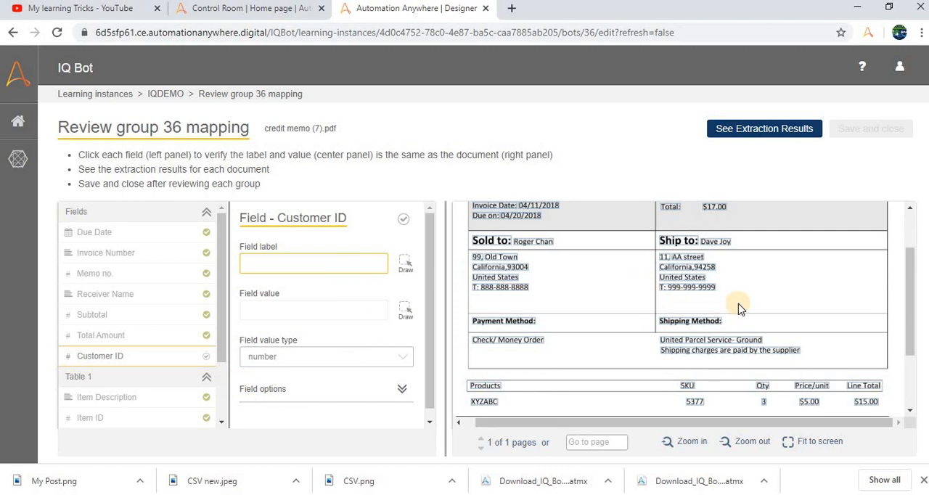
pyautogui.scroll(-3, 732, 294)
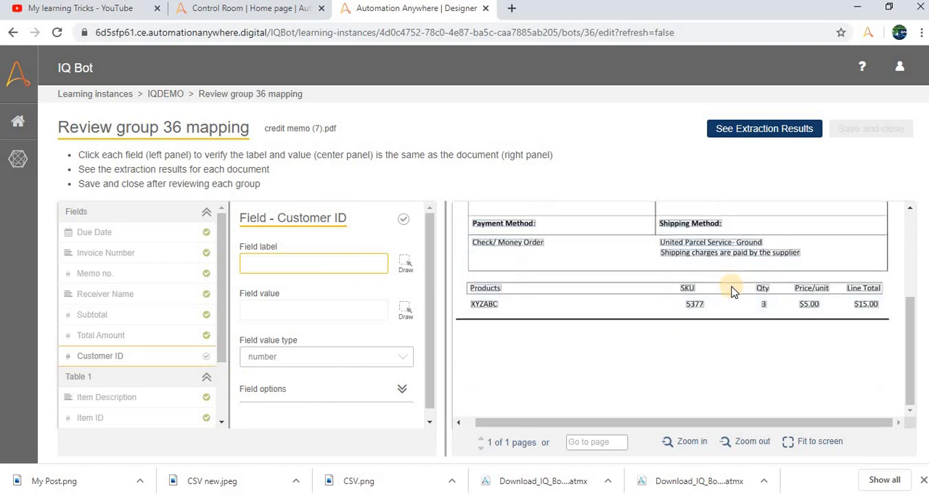
pyautogui.scroll(5, 768, 290)
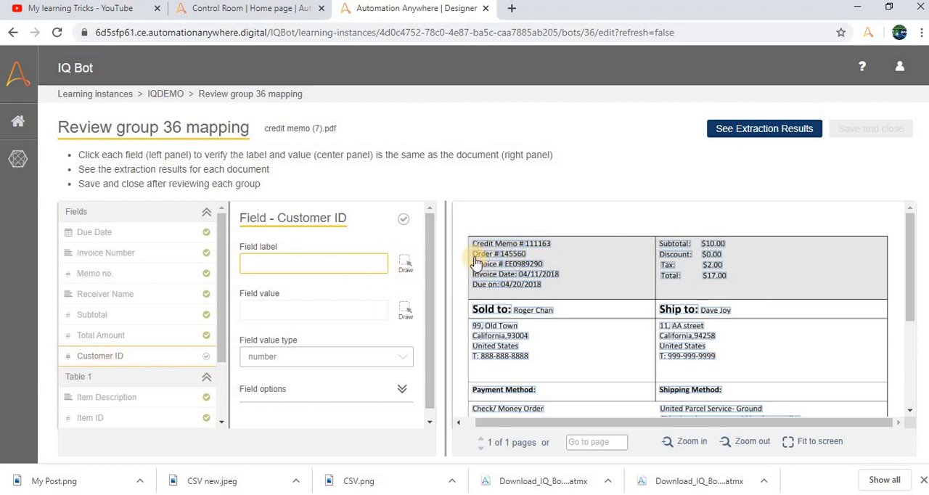
# - Map the Customer ID field's label to "Order #" and its value to the number beside it on the document
pyautogui.click(404, 265)
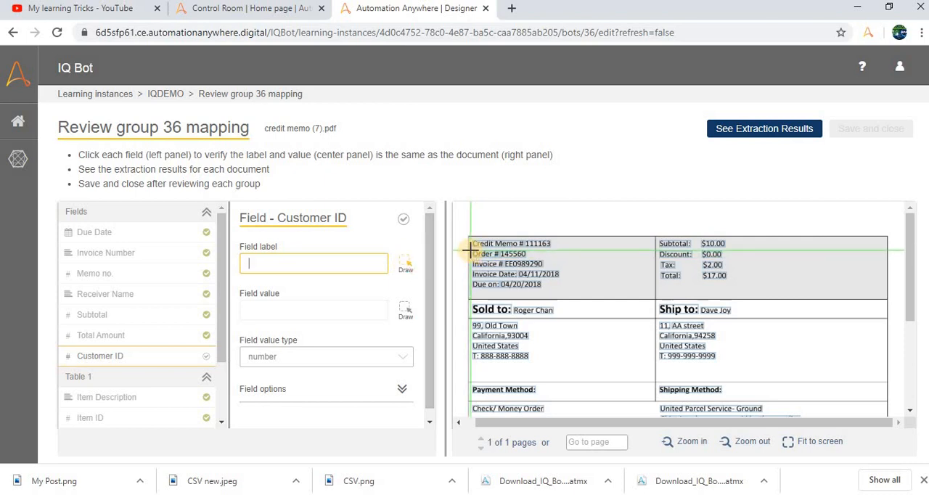
pyautogui.moveTo(470, 249); pyautogui.dragTo(500, 260)
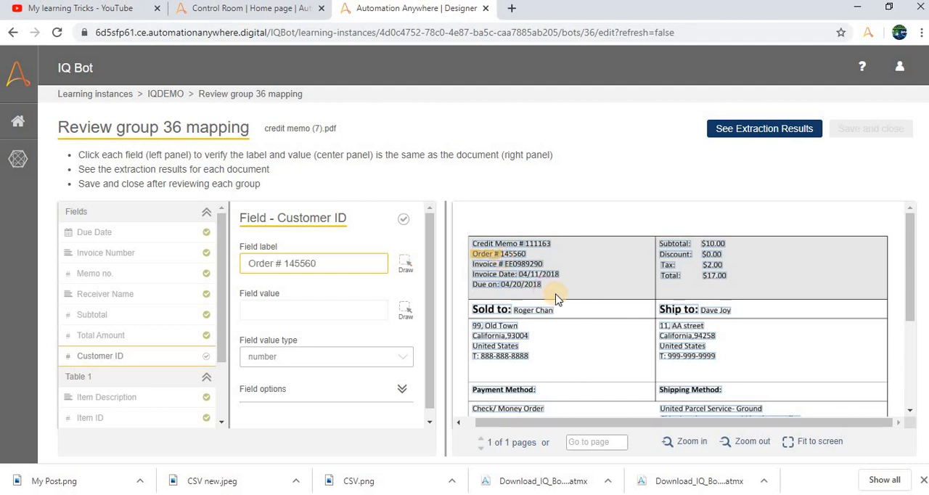
pyautogui.click(405, 266)
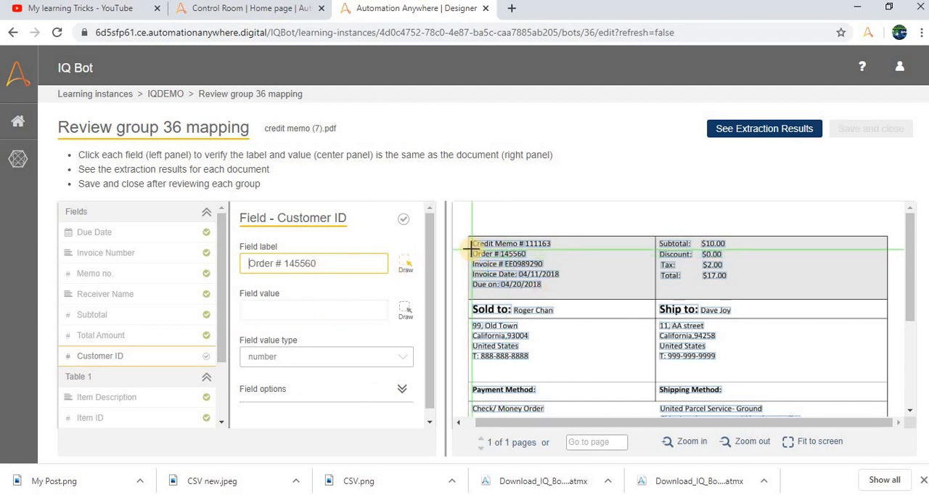
pyautogui.moveTo(471, 249); pyautogui.dragTo(484, 248)
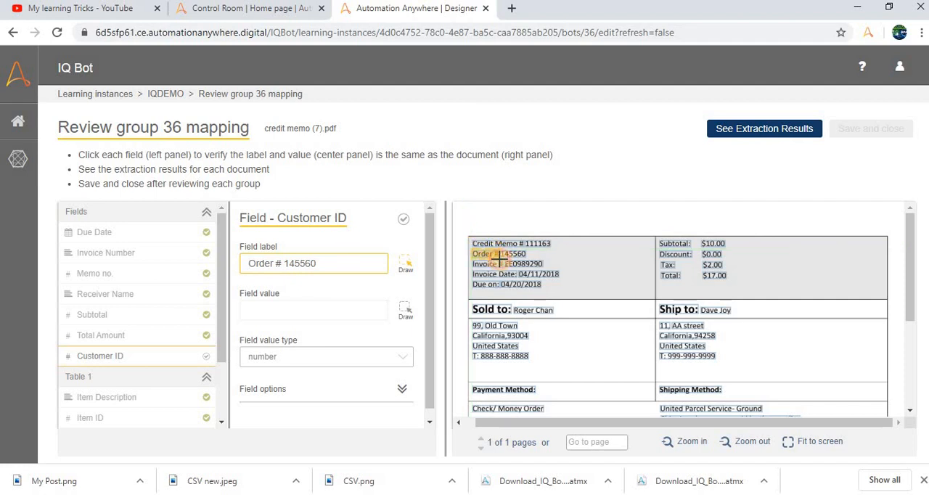
pyautogui.moveTo(501, 259); pyautogui.dragTo(499, 258)
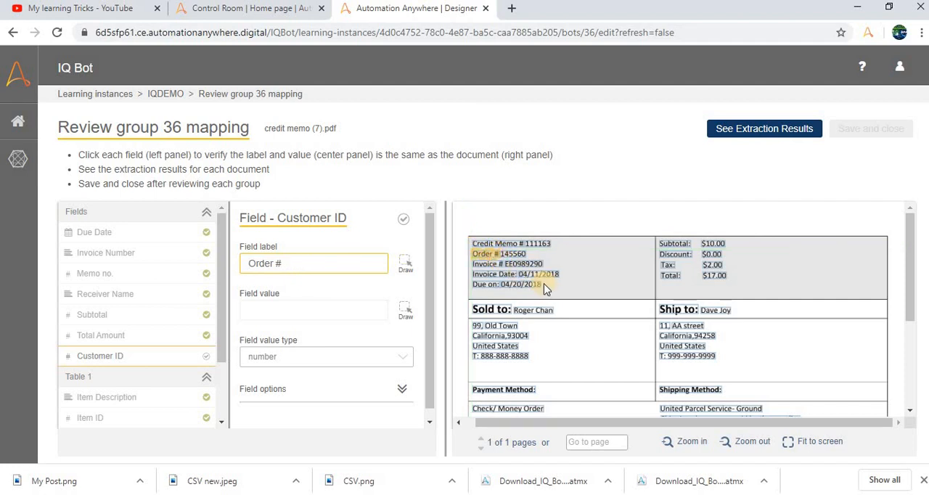
pyautogui.click(405, 310)
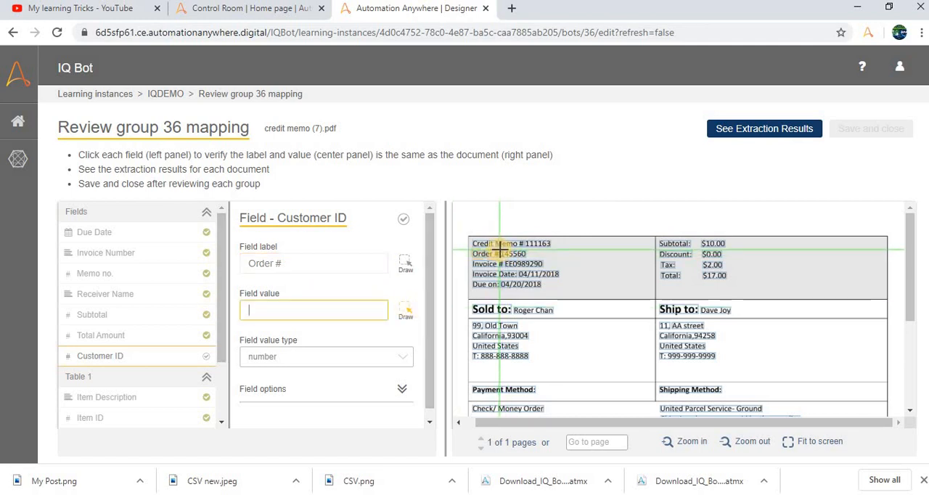
pyautogui.moveTo(499, 249); pyautogui.dragTo(543, 266)
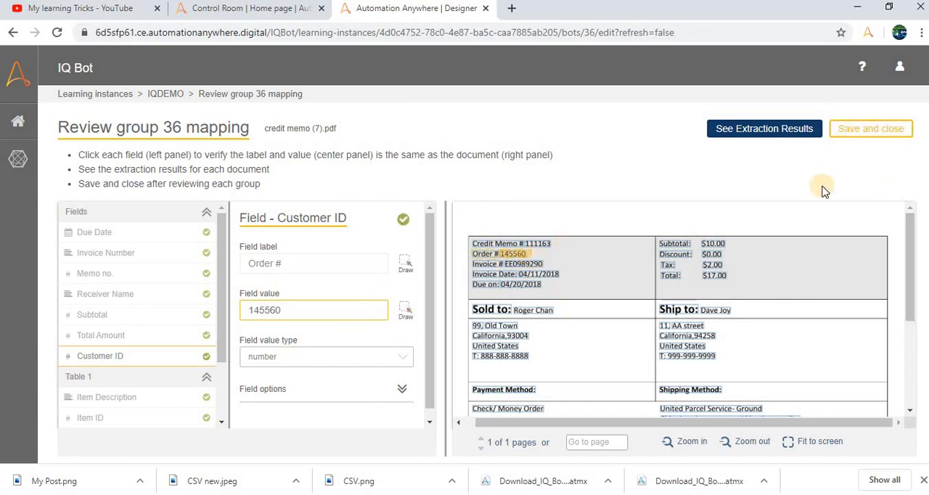
# - Check group 36's Table 1 mappings for the Item ID, Line Total and Quantity columns against the document
pyautogui.scroll(-1, 287, 324)
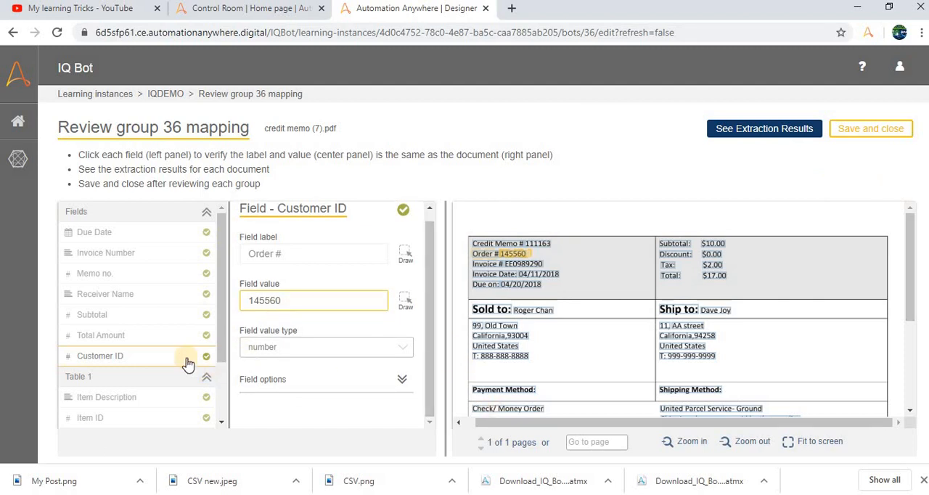
pyautogui.click(123, 416)
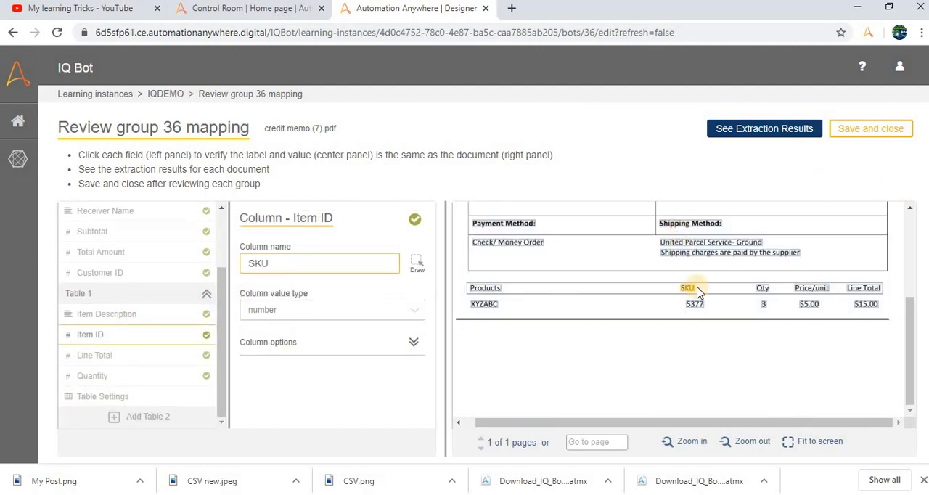
pyautogui.click(105, 357)
pyautogui.click(108, 377)
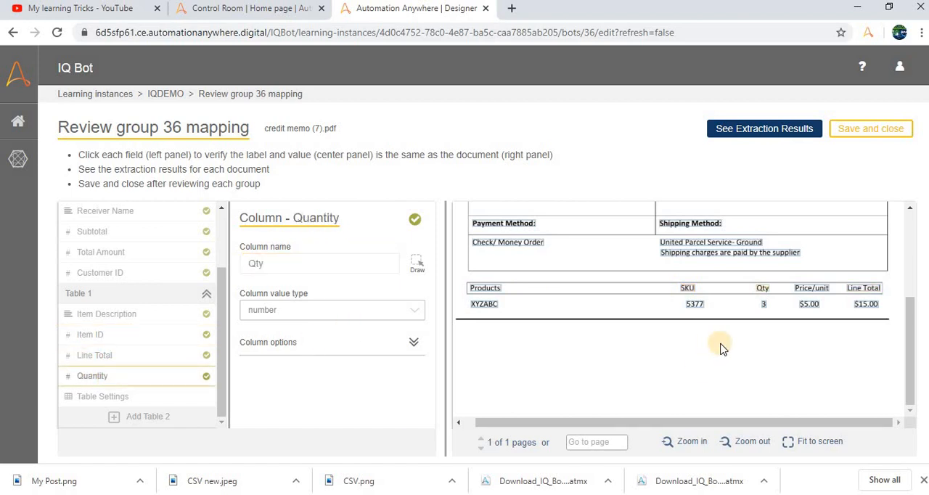
pyautogui.click(104, 357)
pyautogui.click(100, 334)
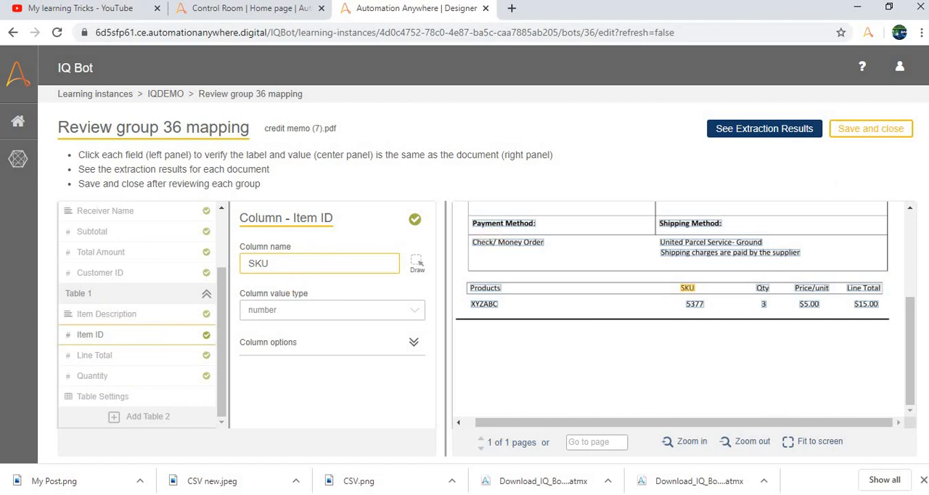
# - Save and close the group 36 mapping and dismiss the training completion notice
pyautogui.click(887, 129)
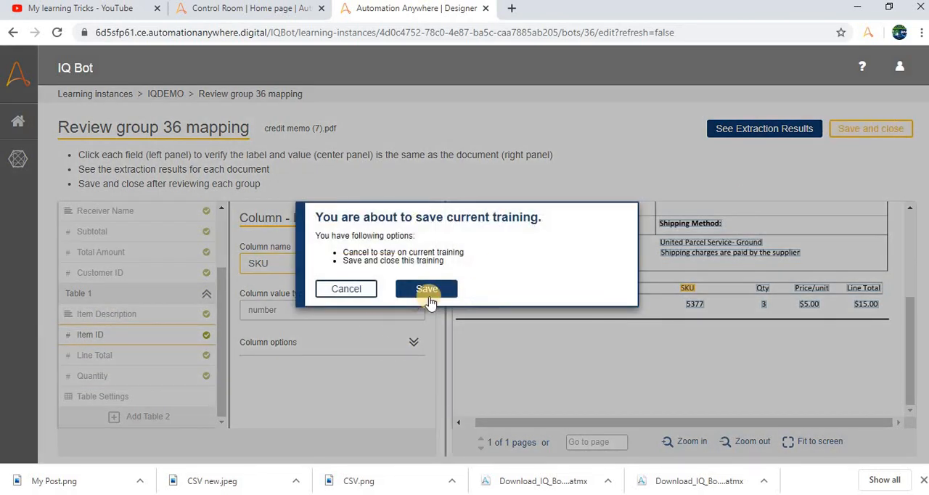
pyautogui.click(428, 292)
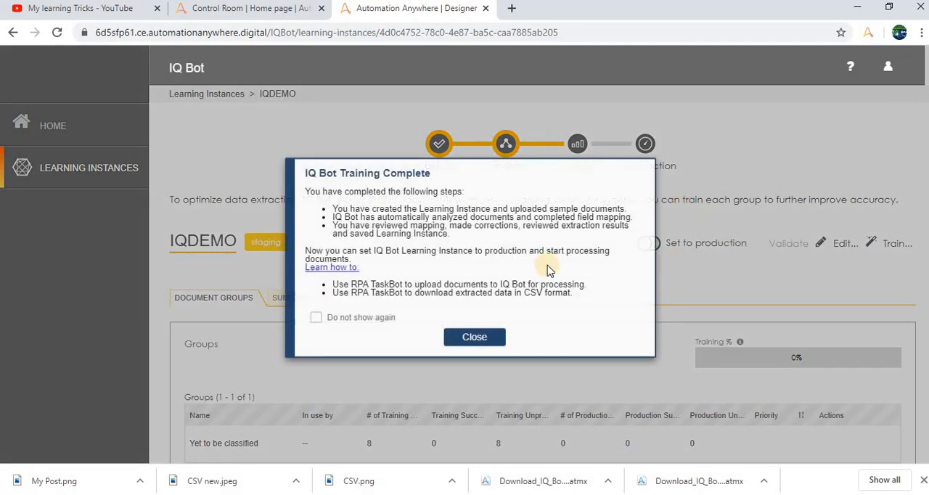
pyautogui.click(482, 347)
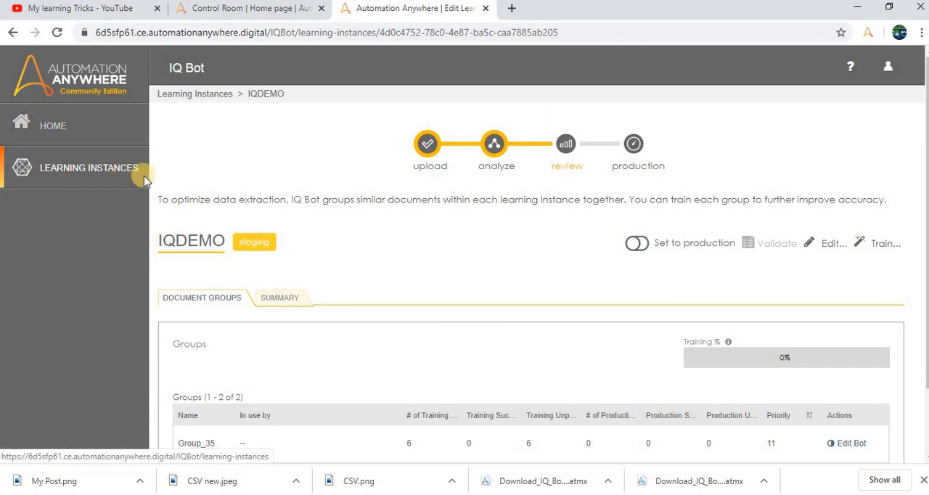
# - Go to the home page, reopen IQDEMO from the learning instances list and view its document groups
pyautogui.click(65, 127)
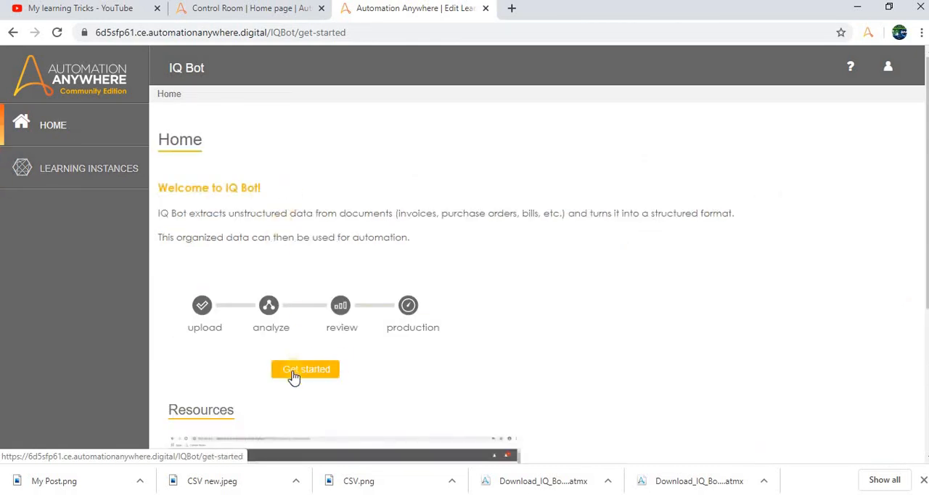
pyautogui.click(100, 174)
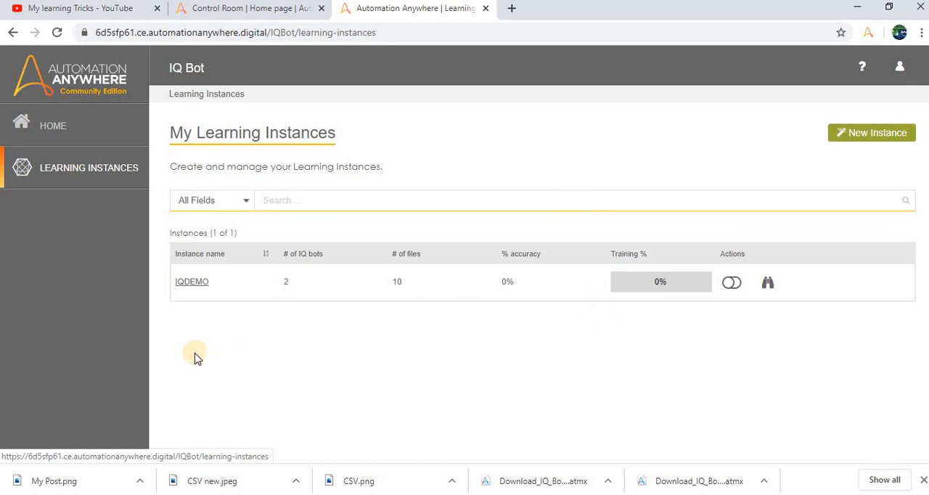
pyautogui.click(194, 283)
pyautogui.scroll(-1, 276, 275)
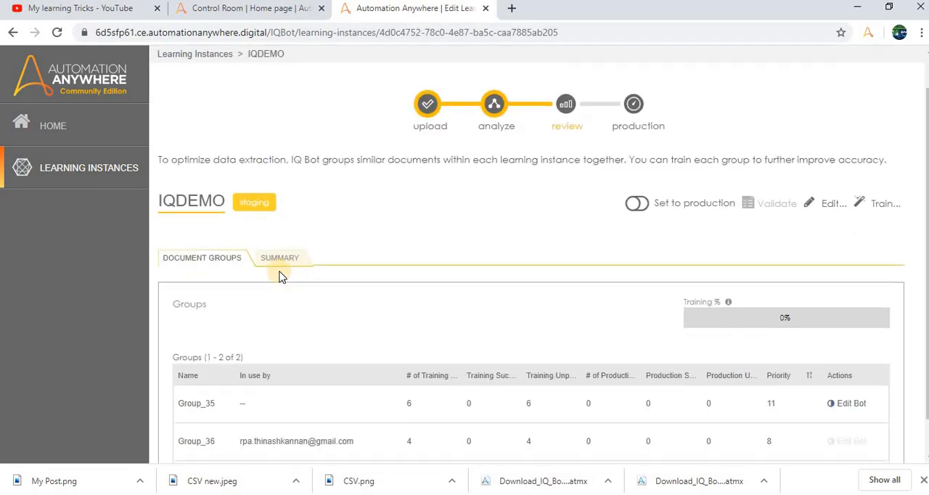
# - Set the IQDEMO learning instance to production and confirm sending it to production
pyautogui.scroll(-1, 282, 276)
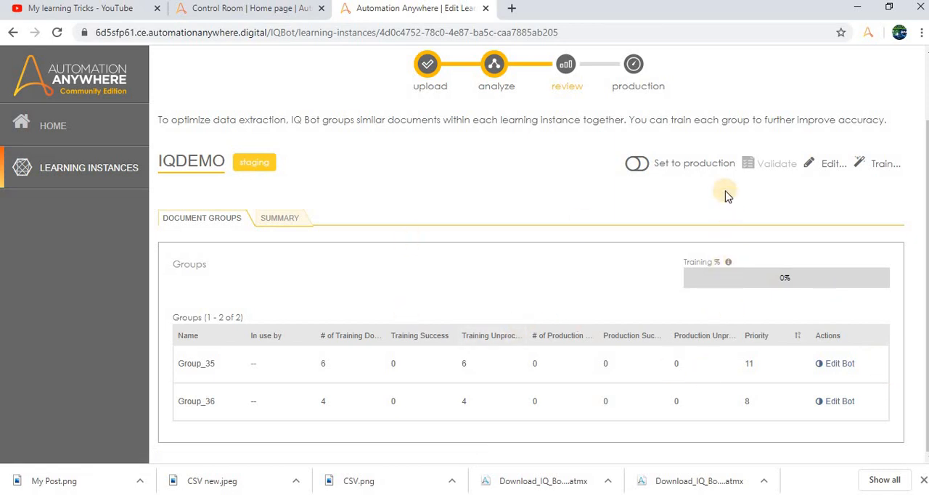
pyautogui.click(638, 166)
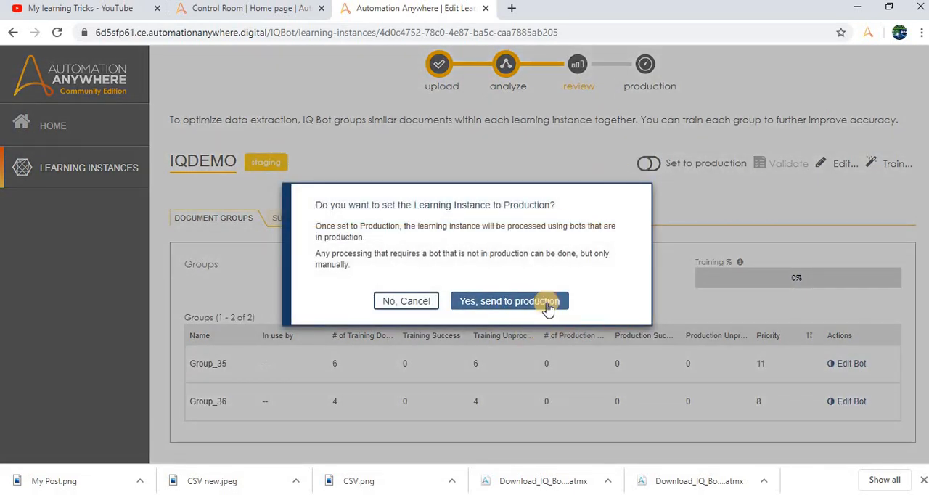
pyautogui.click(548, 307)
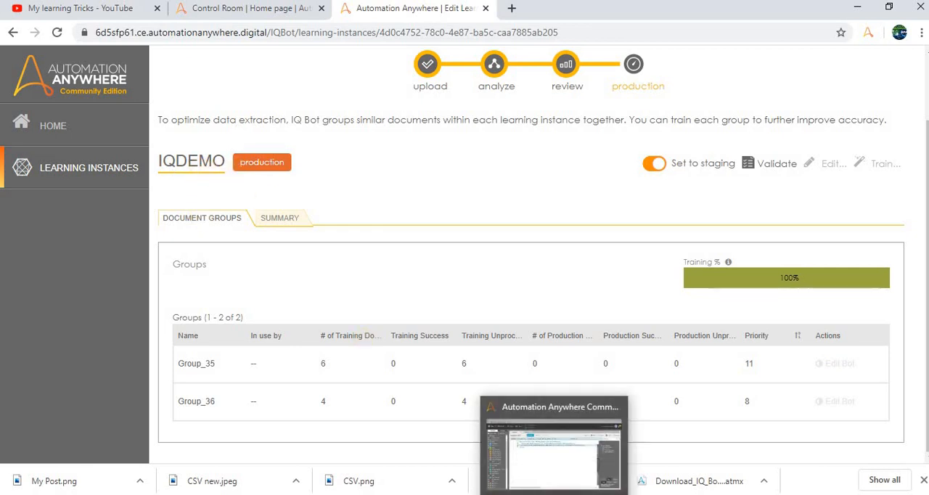
# - Switch to the Automation Anywhere Workbench and delete all existing actions from the IQbotdemo task
pyautogui.click(555, 494)
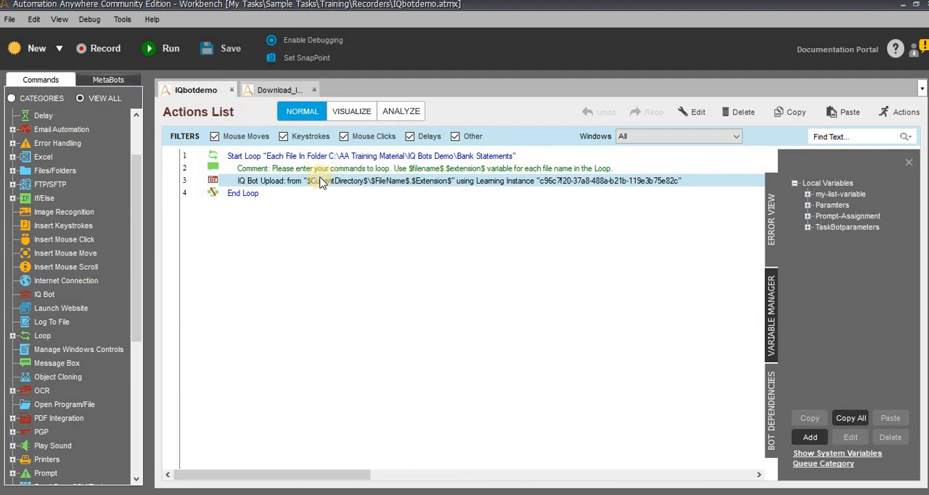
pyautogui.click(284, 155)
pyautogui.keyDown('shift'); pyautogui.click(242, 195); pyautogui.keyUp('shift')
pyautogui.rightClick(242, 195)
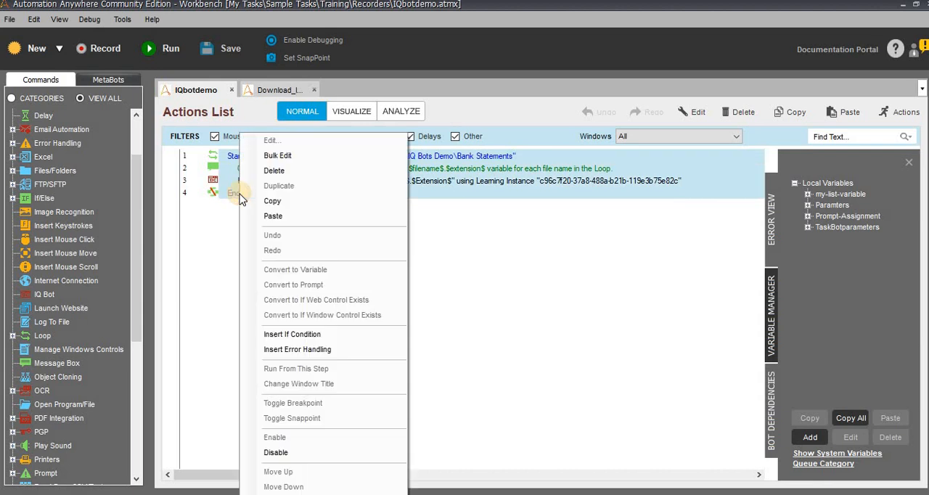
pyautogui.click(307, 174)
pyautogui.click(498, 300)
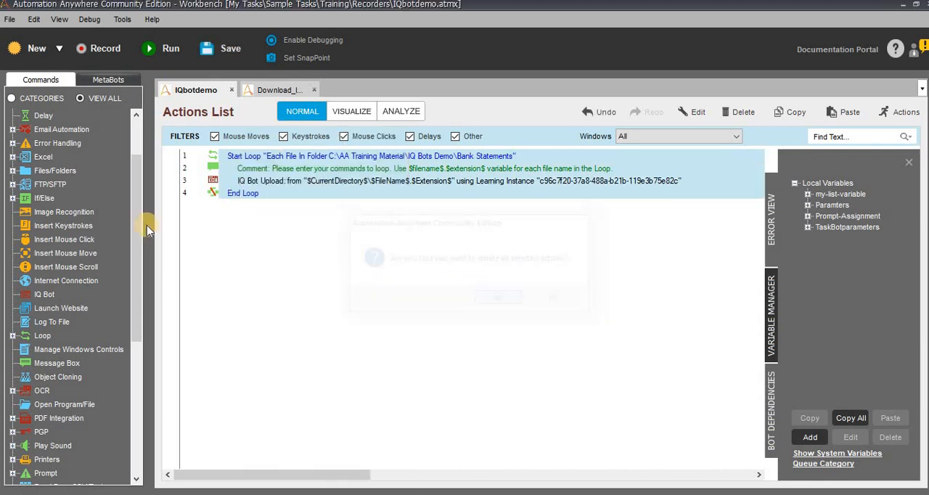
# - Start adding an Each File In A Folder loop to the empty IQbotdemo task
pyautogui.scroll(2, 119, 241)
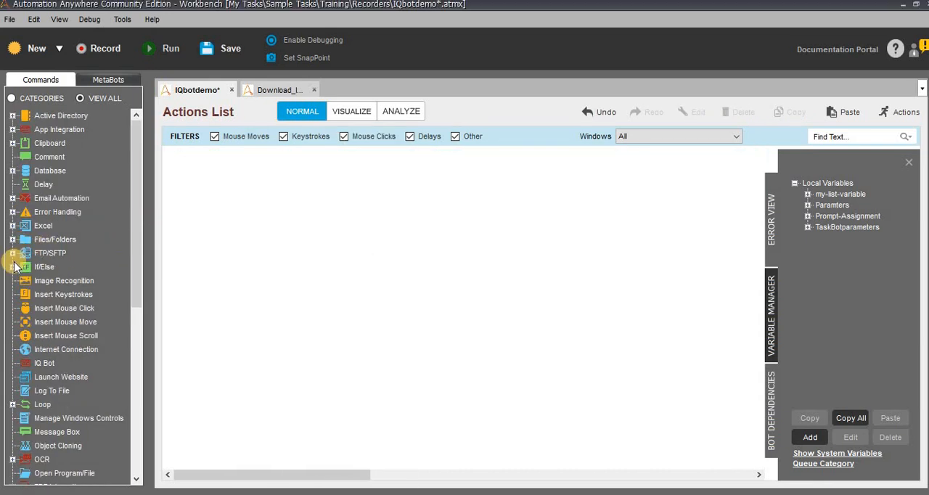
pyautogui.scroll(-3, 17, 261)
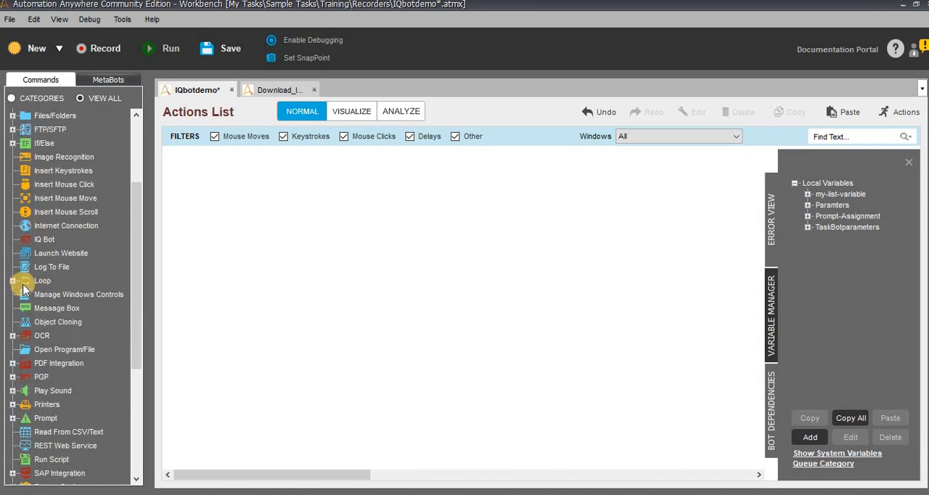
pyautogui.click(13, 282)
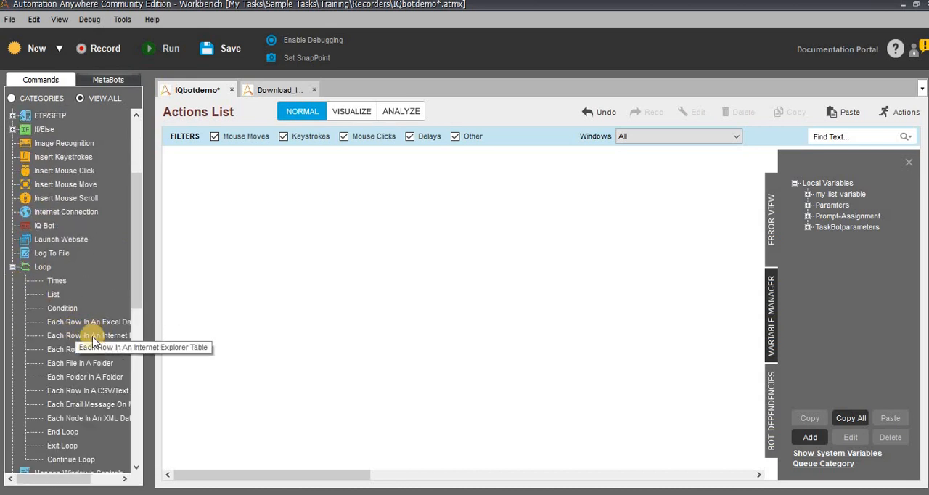
pyautogui.moveTo(88, 365); pyautogui.dragTo(222, 255)
pyautogui.moveTo(637, 254); pyautogui.dragTo(637, 254)
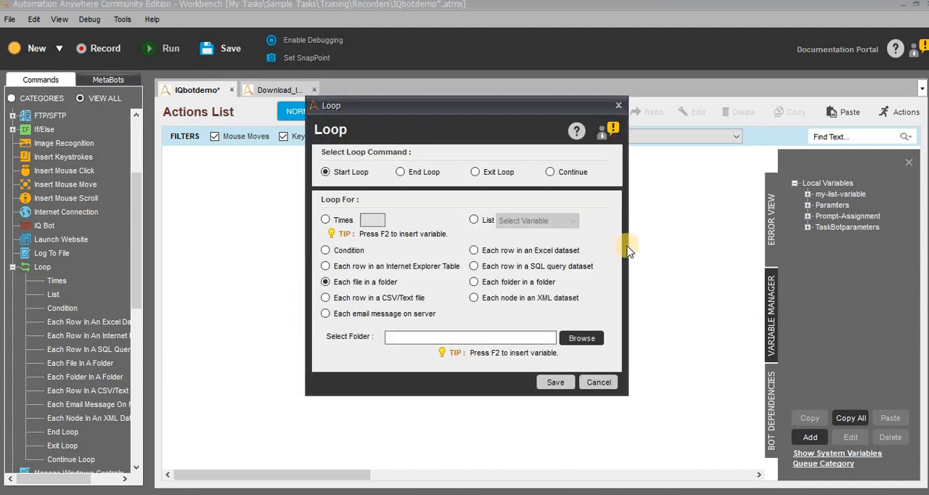
# - Set the loop's folder to C:\AA Training Material\IQ Bots Demo\Credit Memo and save the loop
pyautogui.click(581, 339)
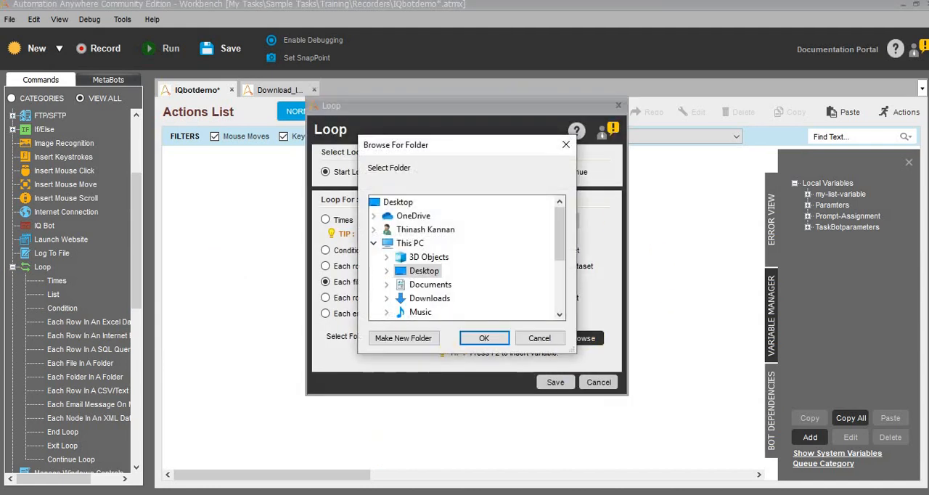
pyautogui.scroll(-3, 450, 275)
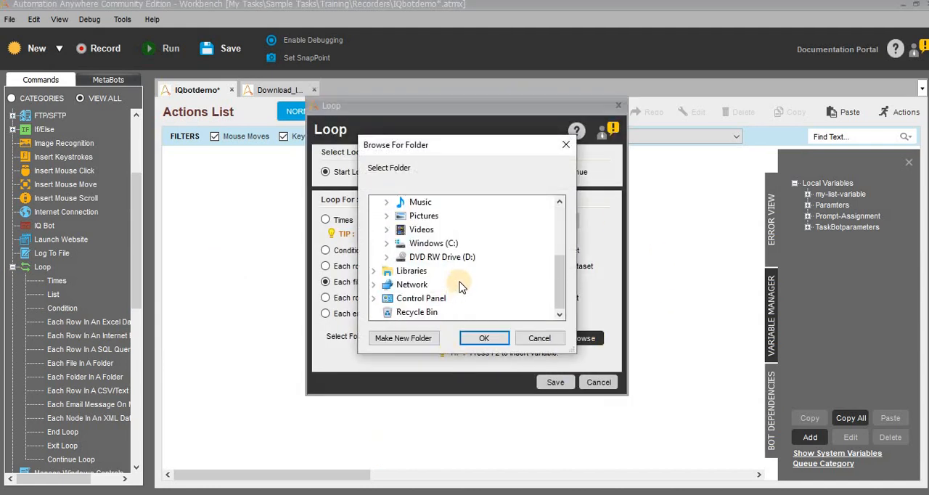
pyautogui.doubleClick(433, 243)
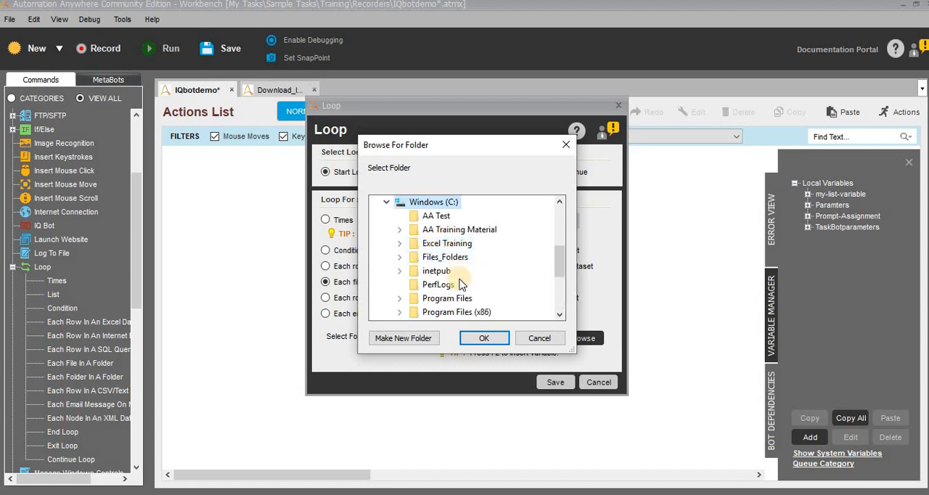
pyautogui.doubleClick(457, 229)
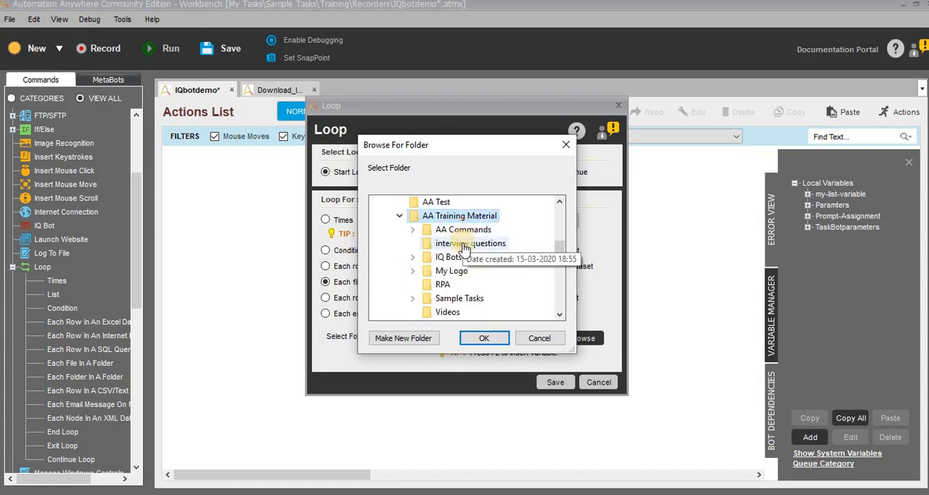
pyautogui.doubleClick(461, 257)
pyautogui.click(463, 272)
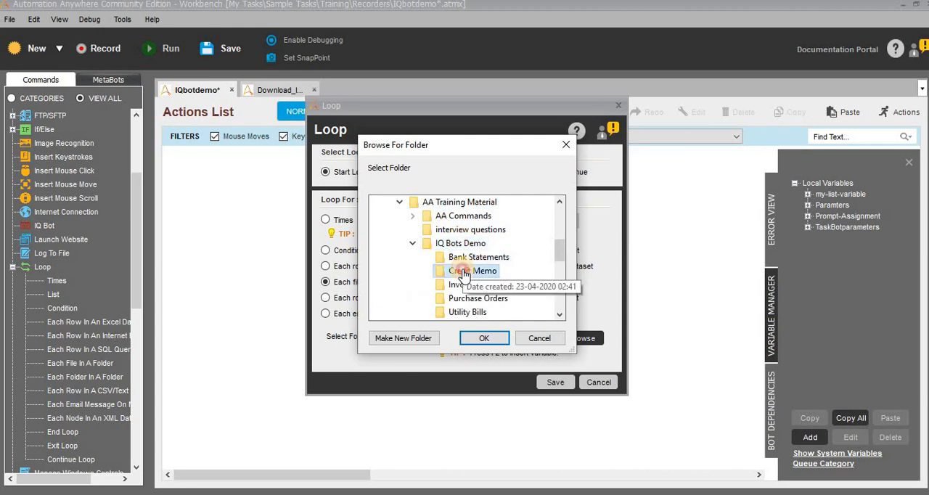
pyautogui.click(484, 340)
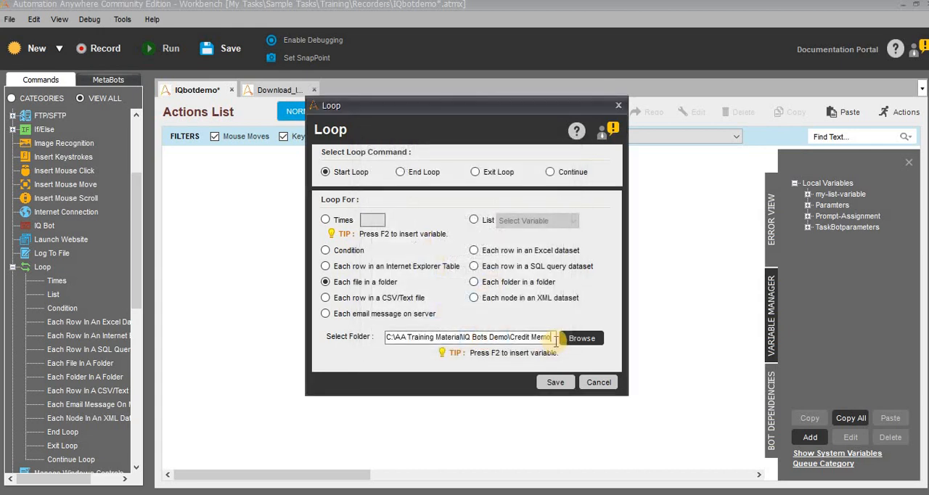
pyautogui.click(557, 383)
pyautogui.click(555, 382)
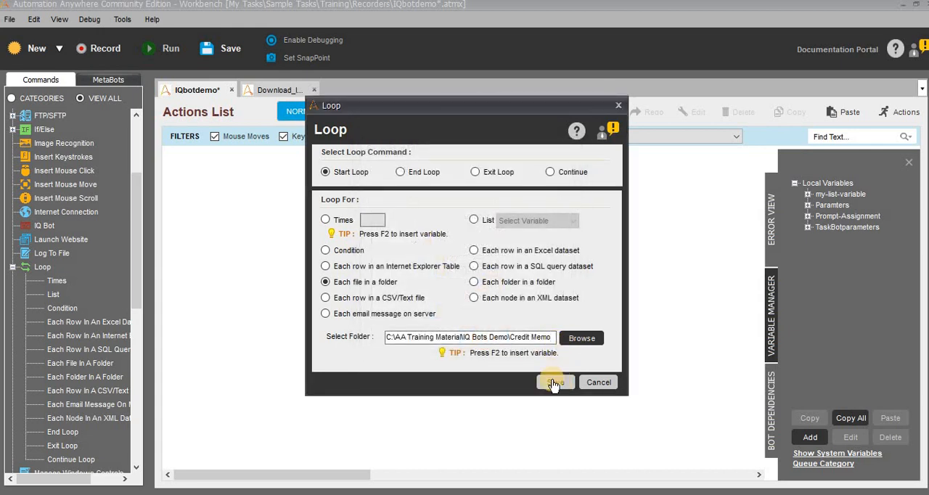
# - Add an IQ Bot upload command below the comment inside the loop and select the IQDEMO learning instance
pyautogui.click(259, 170)
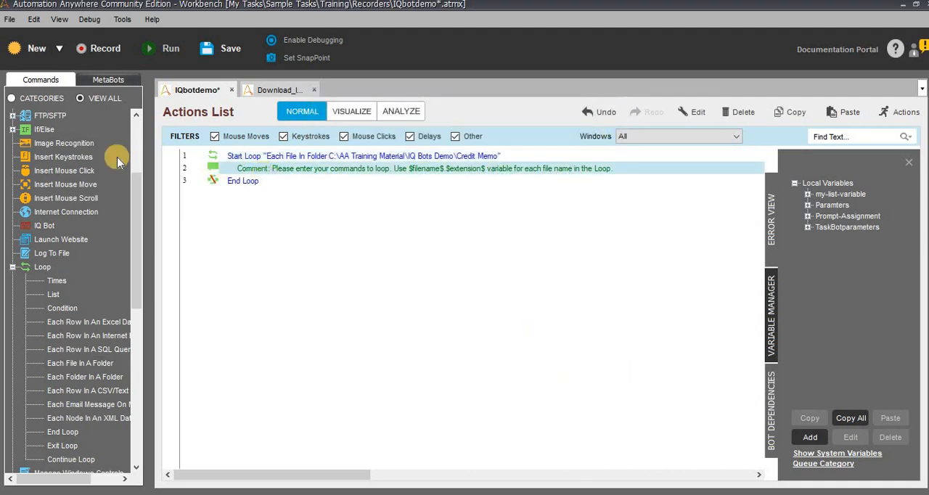
pyautogui.click(13, 267)
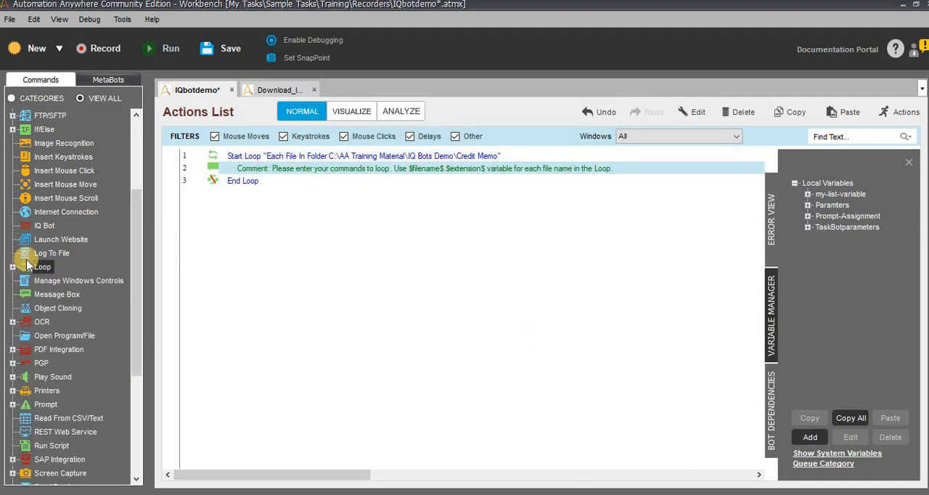
pyautogui.moveTo(38, 231); pyautogui.dragTo(465, 219)
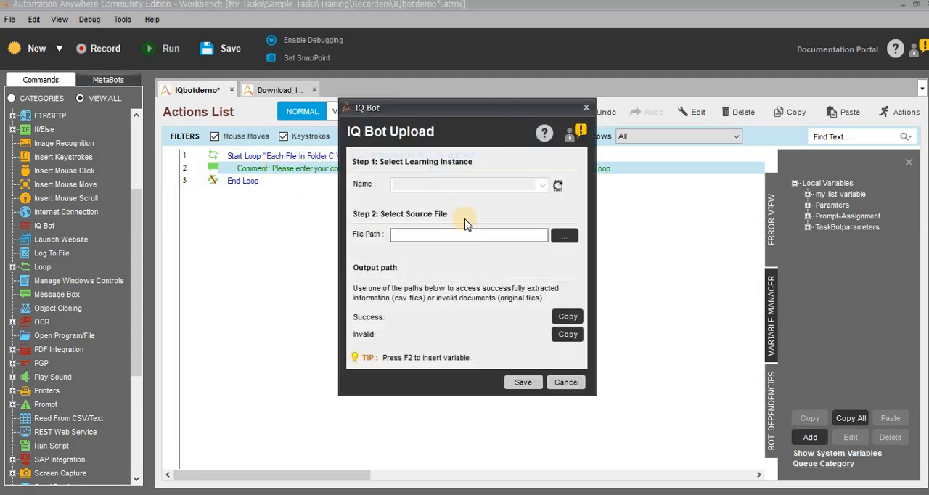
pyautogui.click(543, 185)
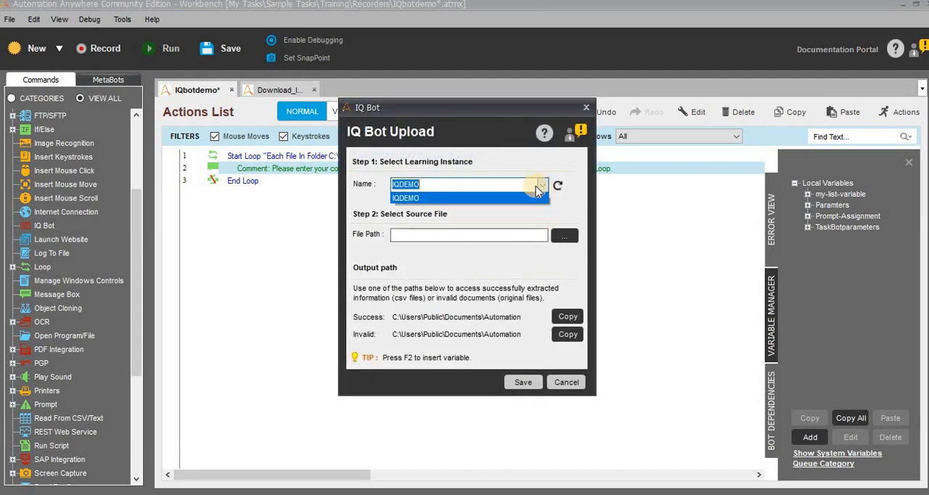
pyautogui.click(415, 198)
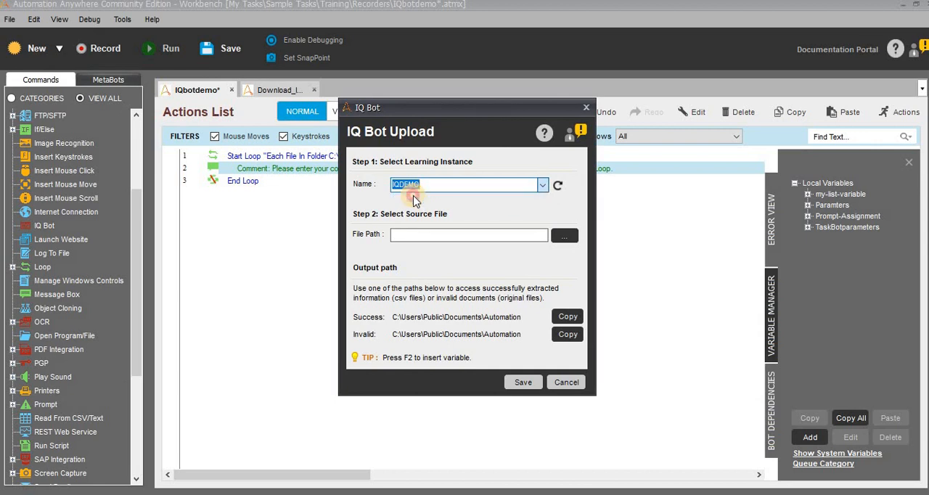
pyautogui.click(543, 186)
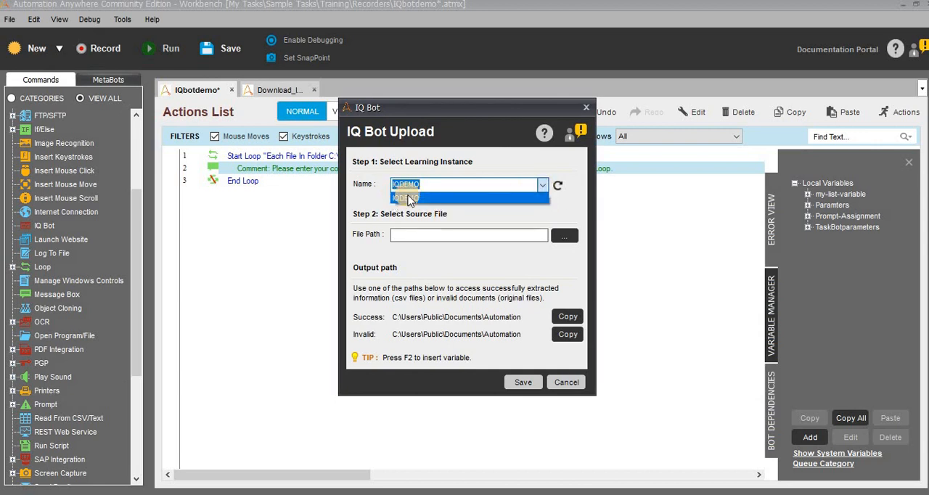
pyautogui.click(410, 199)
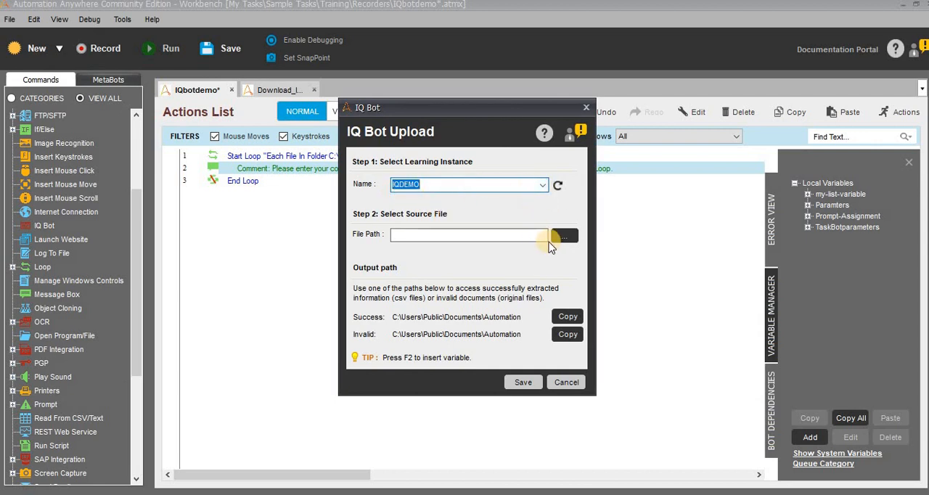
# - Insert the CurrentDirectory variable followed by a backslash as the start of the upload's source file path
pyautogui.click(500, 238)
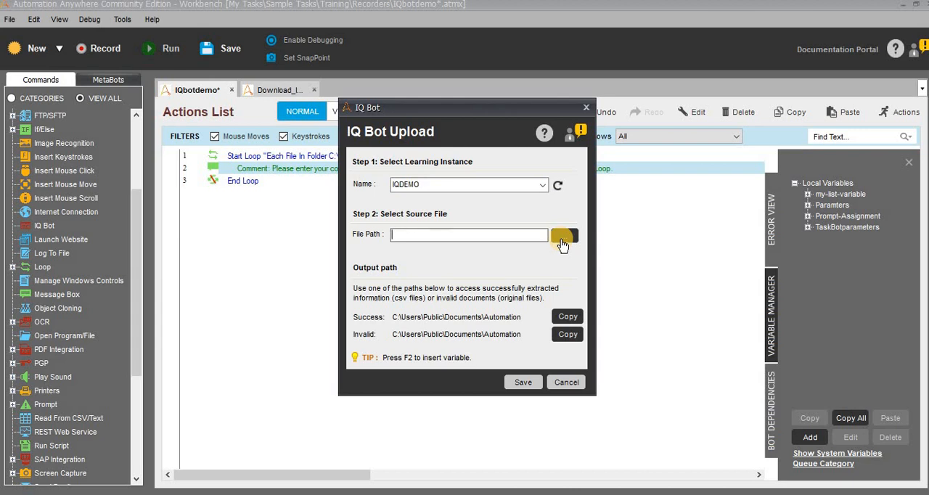
pyautogui.click(470, 235)
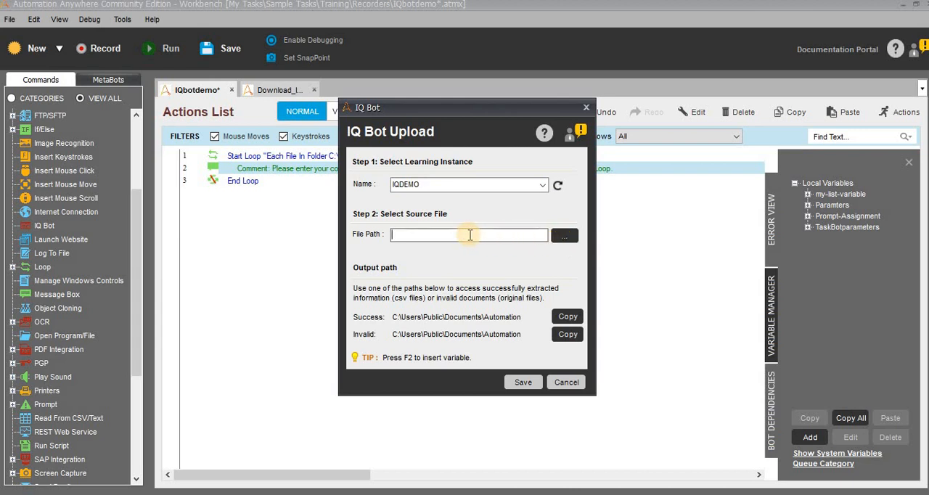
pyautogui.press('F2')
pyautogui.press('Down')
pyautogui.press('Down')
pyautogui.press('Down')
pyautogui.press('Down')
pyautogui.press('Down')
pyautogui.press('Down')
pyautogui.press('Down')
pyautogui.press('Down')
pyautogui.press('Down')
pyautogui.press('Down')
pyautogui.press('Down')
pyautogui.press('Down')
pyautogui.press('Down')
pyautogui.press('Down')
pyautogui.press('Down')
pyautogui.press('Down')
pyautogui.press('Down')
pyautogui.press('Down')
pyautogui.press('Down')
pyautogui.press('Down')
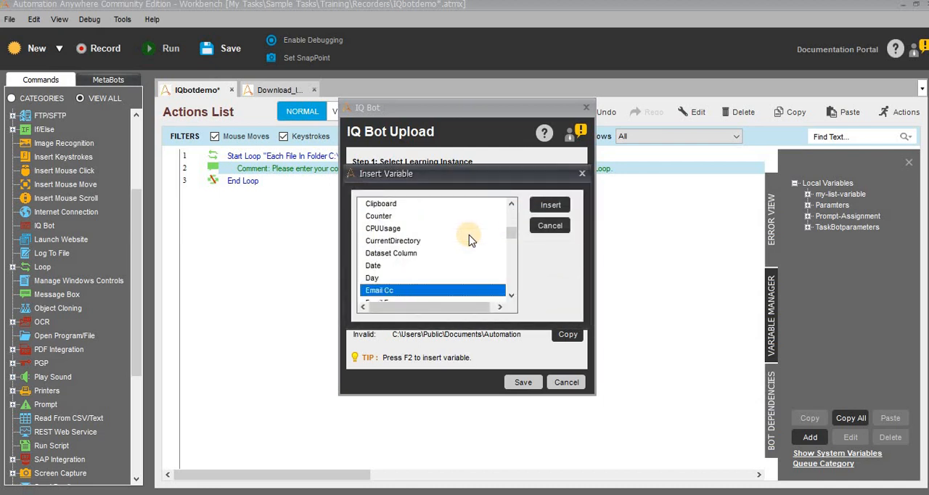
pyautogui.press('Home')
pyautogui.press('Down')
pyautogui.press('Down')
pyautogui.press('Down')
pyautogui.press('Down')
pyautogui.press('Down')
pyautogui.press('Down')
pyautogui.press('Down')
pyautogui.press('Down')
pyautogui.press('Down')
pyautogui.press('Down')
pyautogui.press('Down')
pyautogui.press('Down')
pyautogui.press('Down')
pyautogui.press('Down')
pyautogui.press('Down')
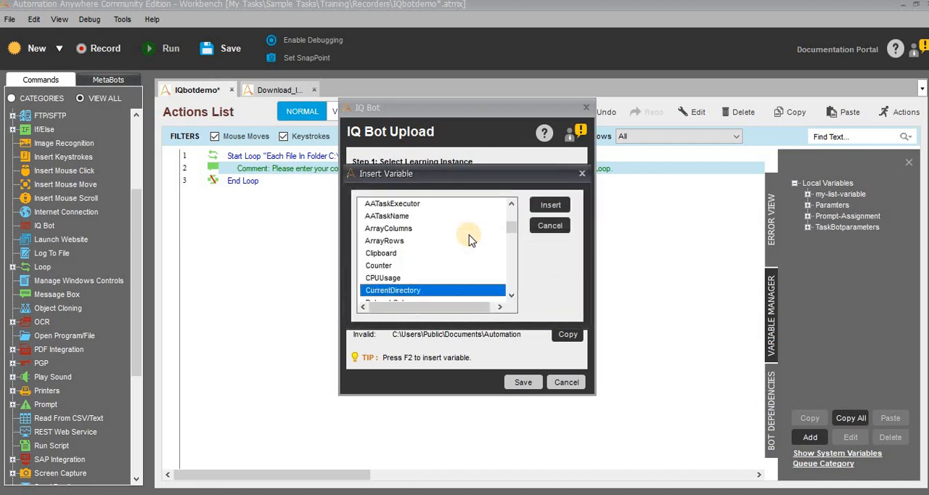
pyautogui.click(550, 205)
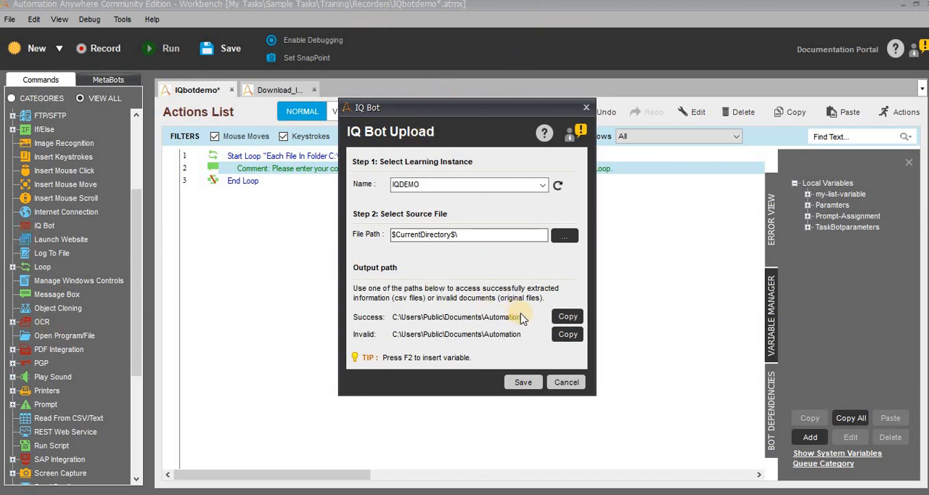
# - Append the FileName variable and a dot to the source file path
pyautogui.press('F2')
pyautogui.press('f')
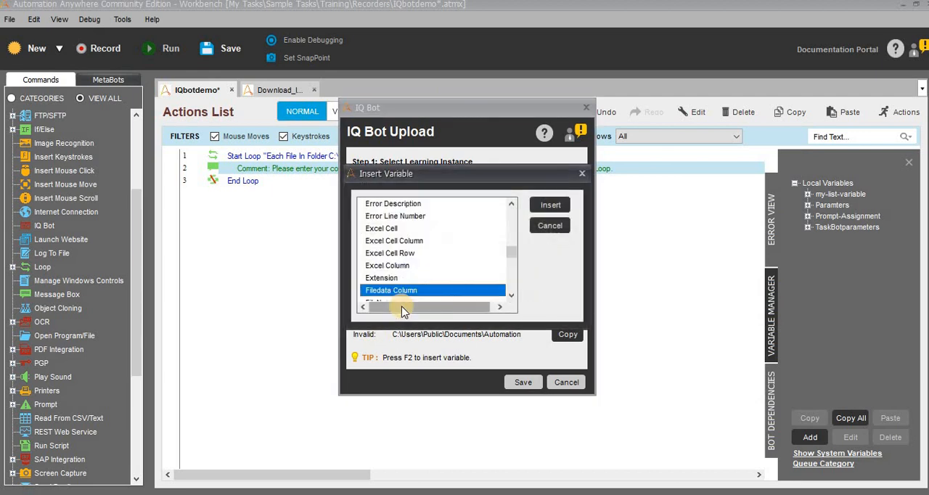
pyautogui.press('i')
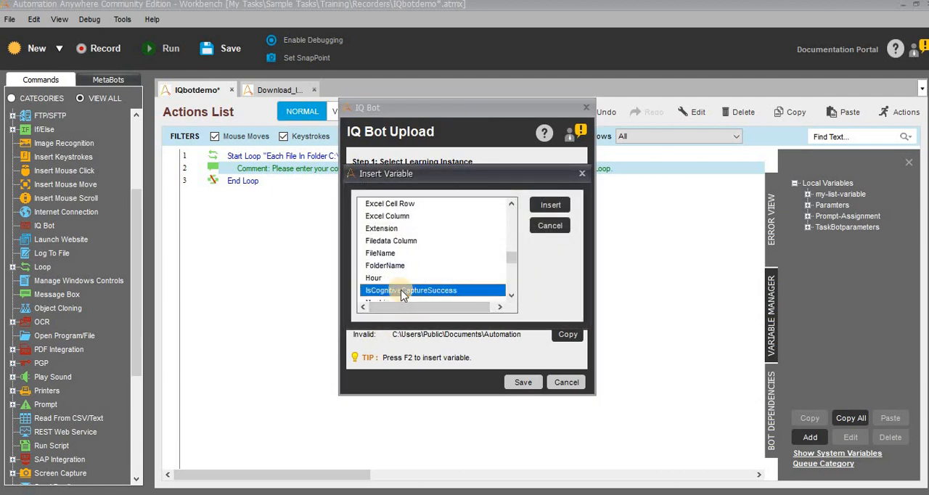
pyautogui.press('Up')
pyautogui.press('Up')
pyautogui.press('Up')
pyautogui.press('Return')
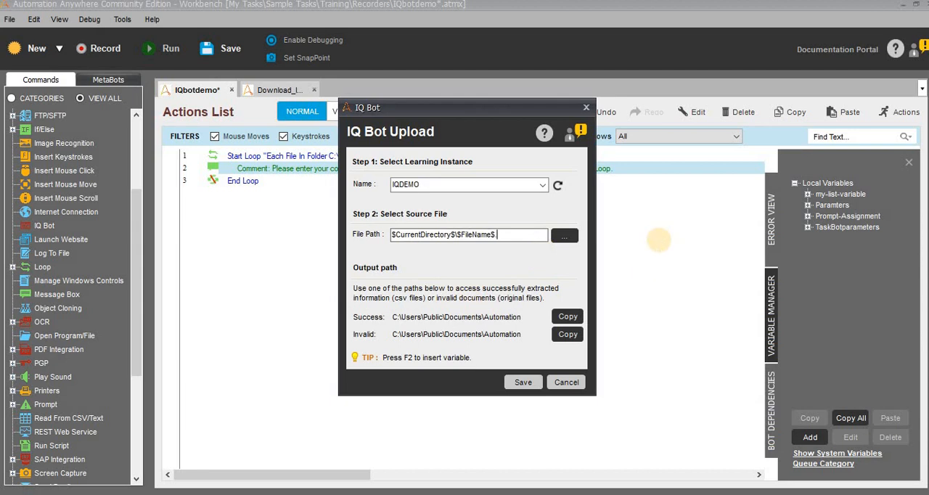
# - Complete the source file path with the Extension variable and save the IQ Bot upload action
pyautogui.press('F2')
pyautogui.press('e')
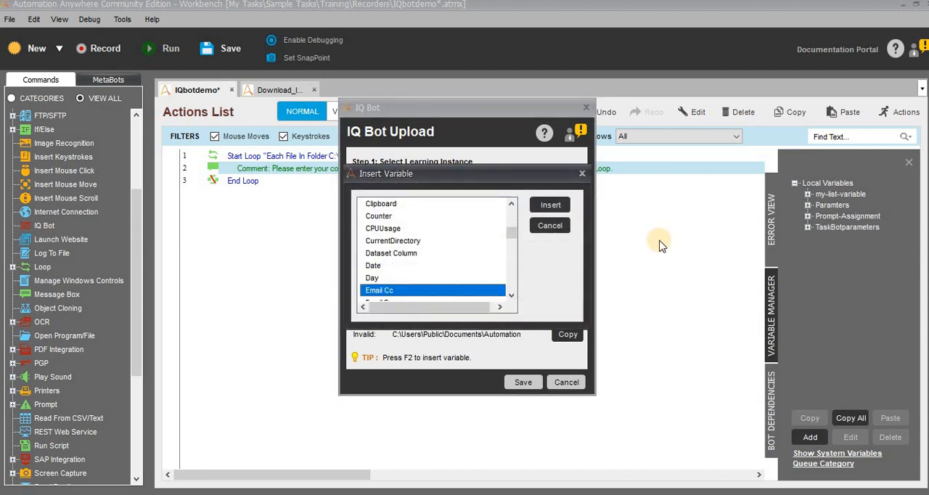
pyautogui.press('Down')
pyautogui.press('Down')
pyautogui.press('Down')
pyautogui.press('Down')
pyautogui.press('Down')
pyautogui.press('Down')
pyautogui.press('Down')
pyautogui.press('Down')
pyautogui.press('Down')
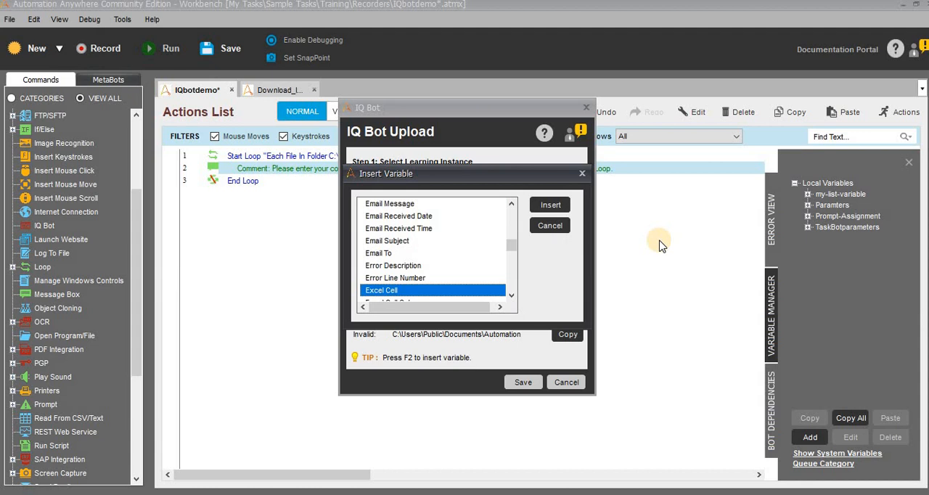
pyautogui.scroll(-1, 407, 287)
pyautogui.scroll(-1, 405, 283)
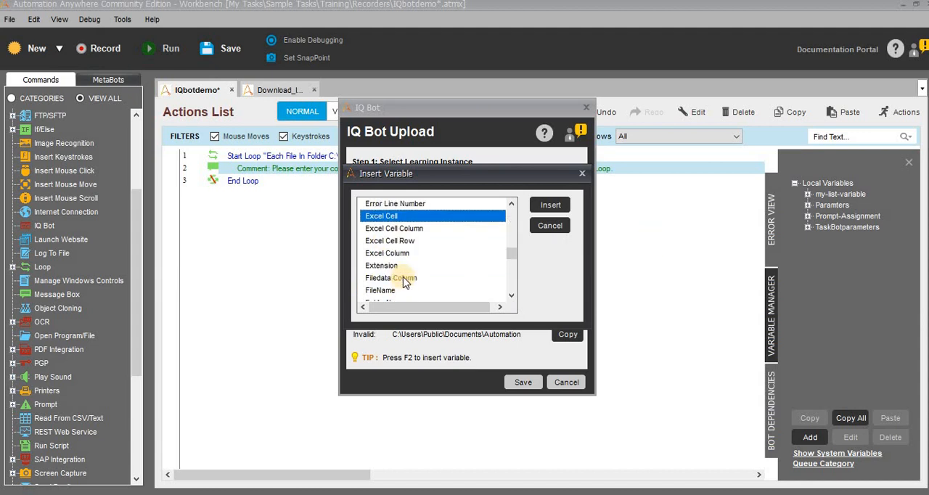
pyautogui.click(382, 265)
pyautogui.click(550, 204)
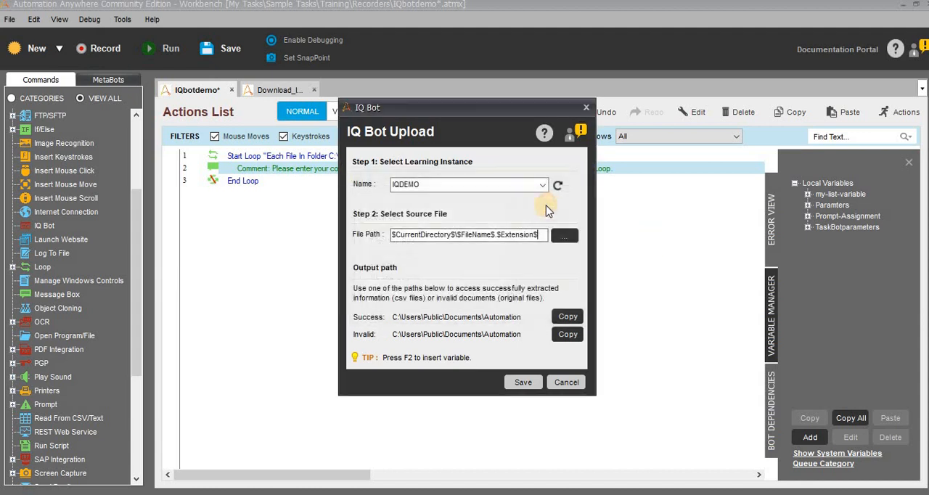
pyautogui.click(522, 381)
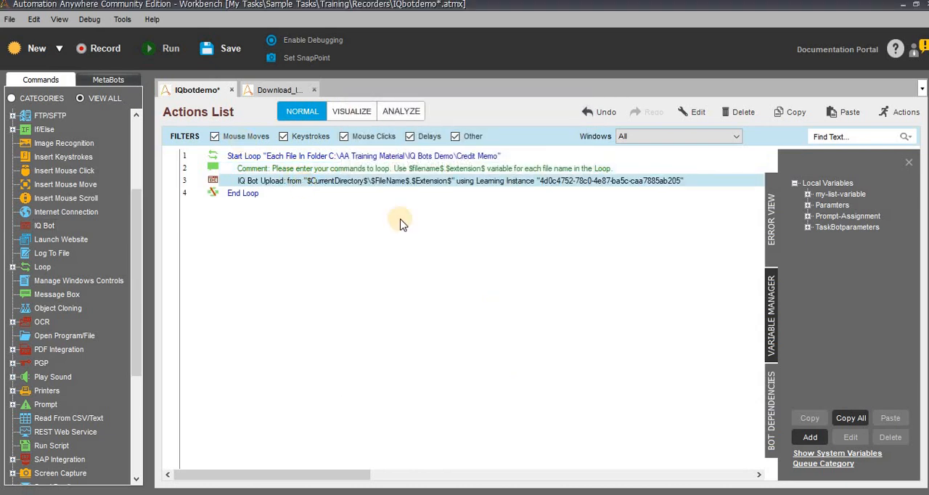
# - Recheck and resave the IQ Bot Upload action, and save and run the IQbotdemo task
pyautogui.doubleClick(401, 182)
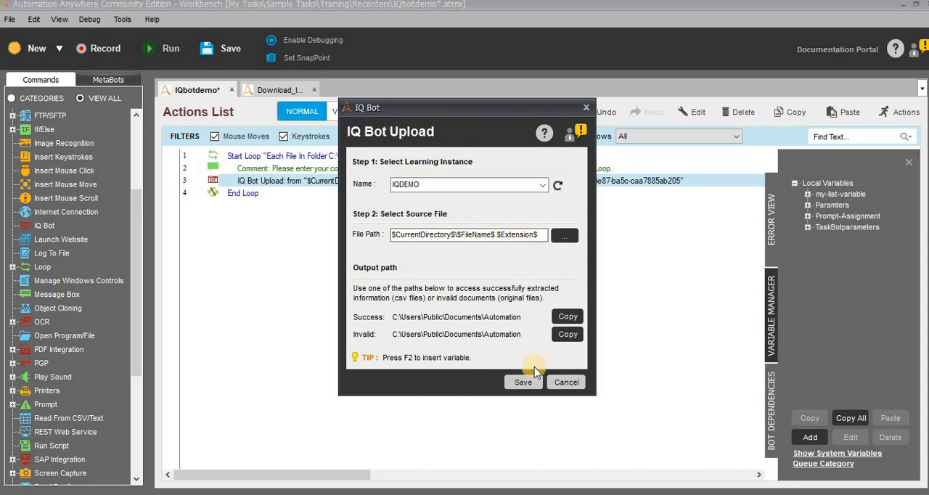
pyautogui.click(523, 382)
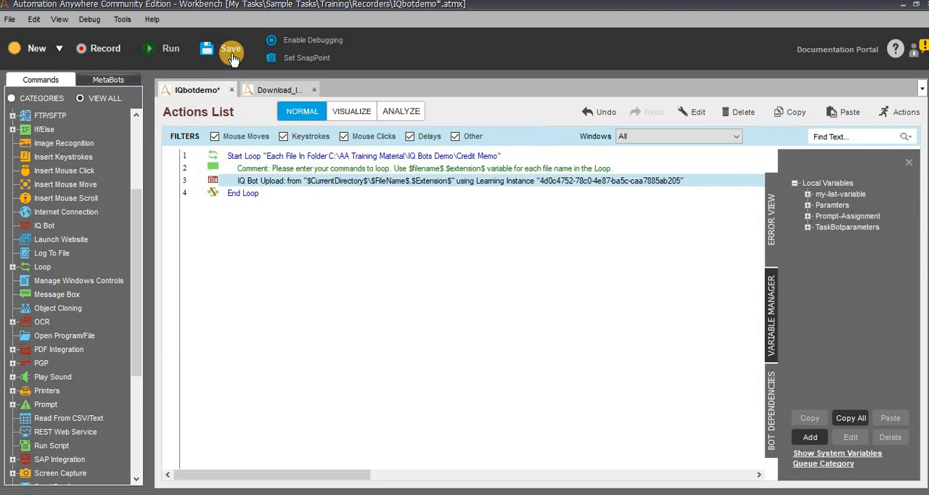
pyautogui.click(217, 48)
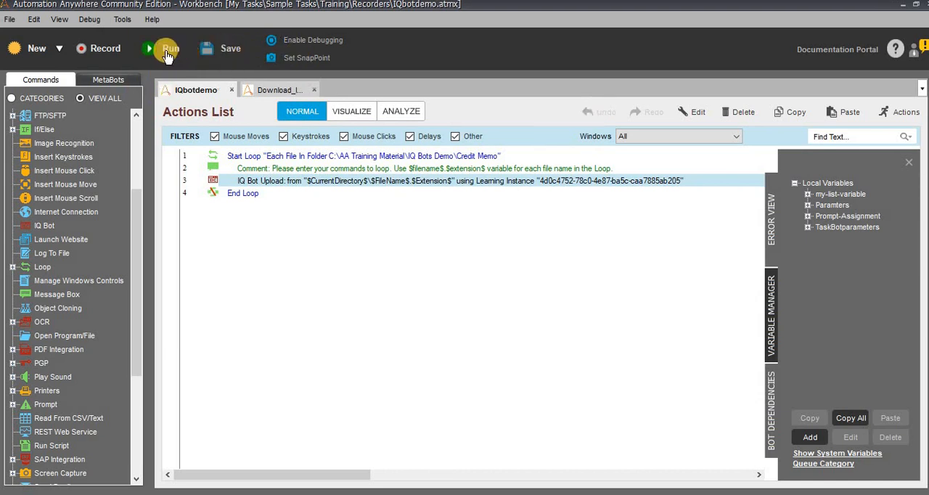
pyautogui.click(169, 56)
# - Reopen the IQ Bot Upload action and compare its source file path with the files in the Credit Memo folder
pyautogui.doubleClick(331, 186)
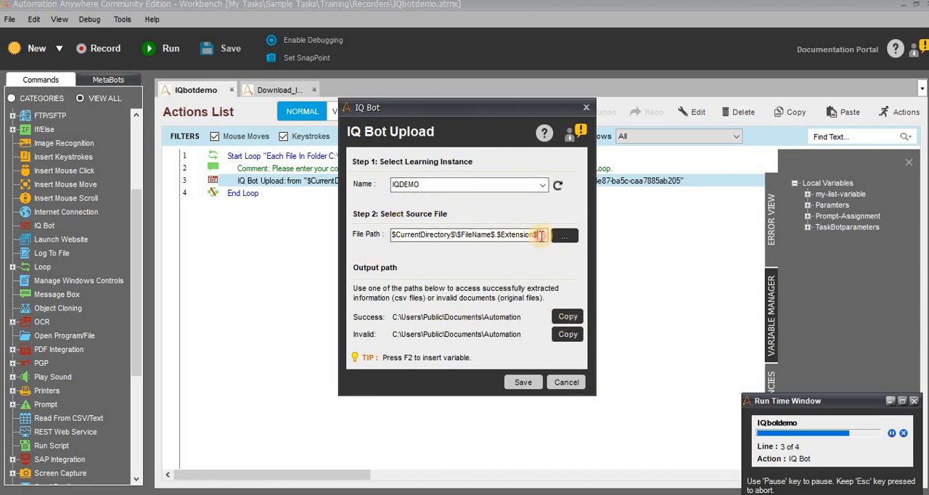
pyautogui.moveTo(541, 236); pyautogui.dragTo(355, 237)
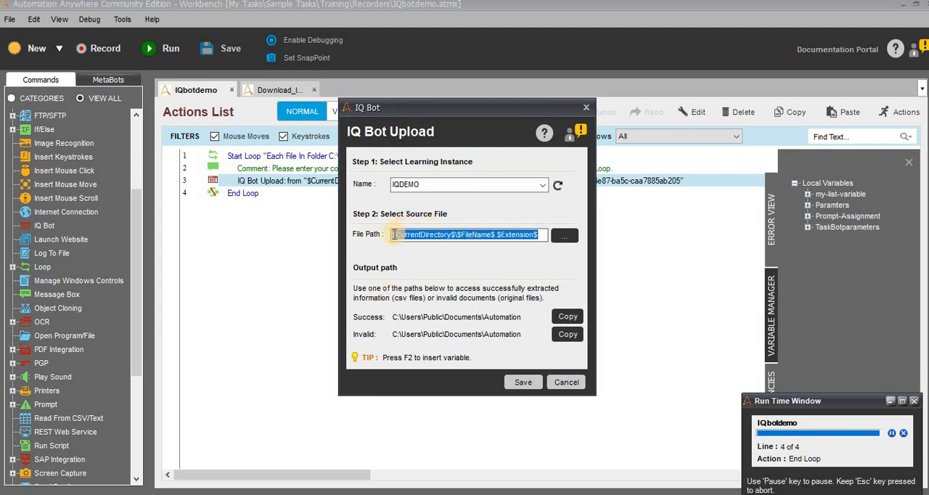
pyautogui.click(322, 494)
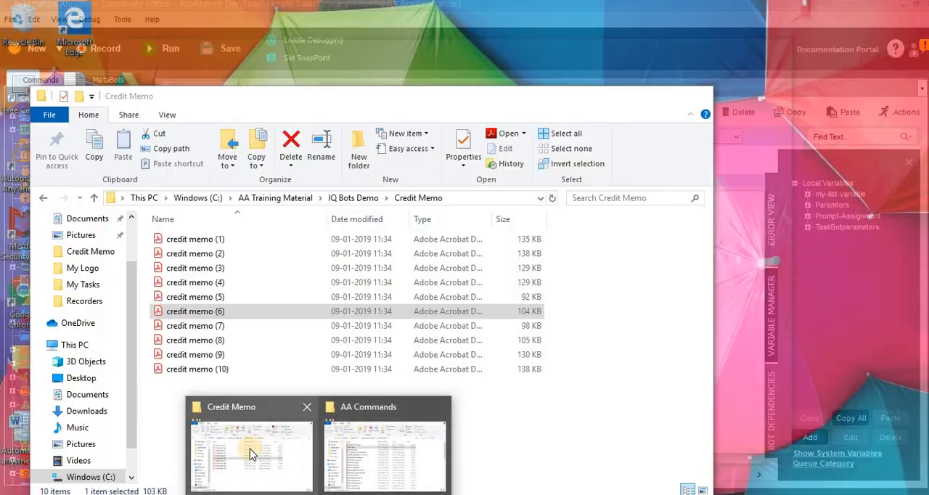
pyautogui.click(251, 451)
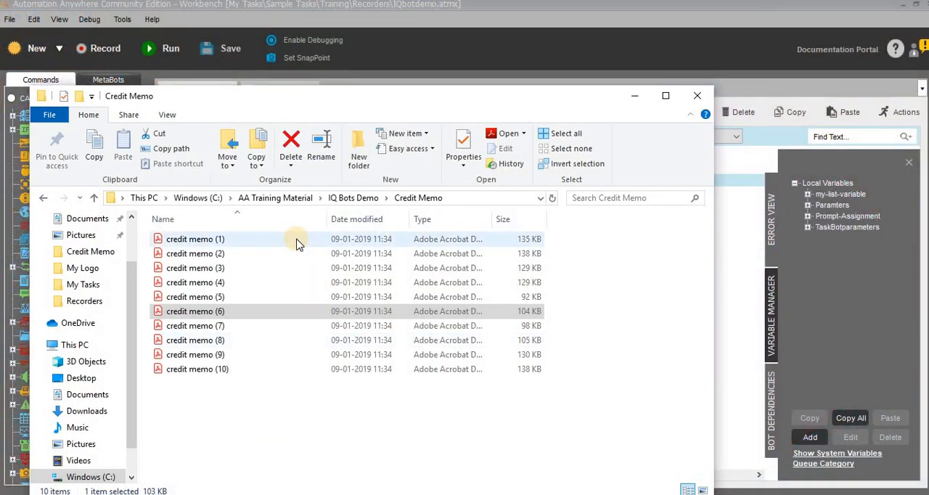
pyautogui.hotkey('alt', 'Tab')
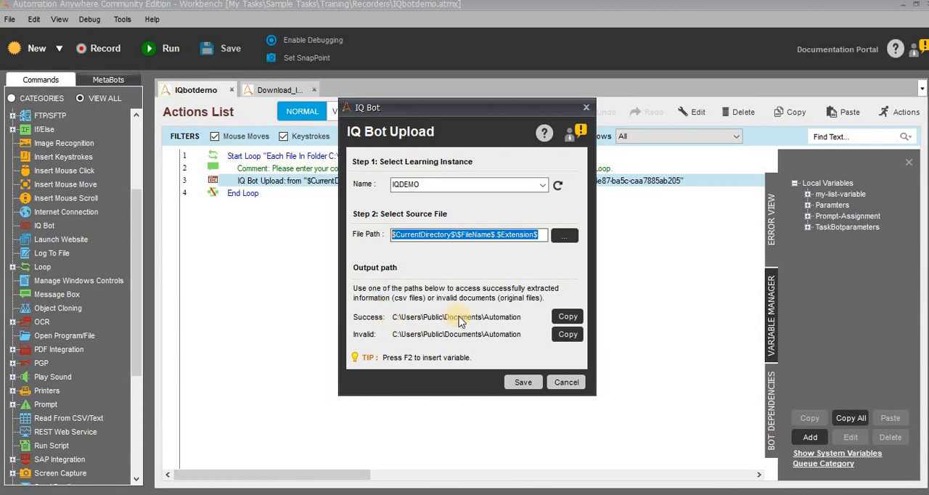
# - Copy the success output path from the IQ Bot Upload action, try to open that folder in File Explorer, and close the action unsaved
pyautogui.click(568, 318)
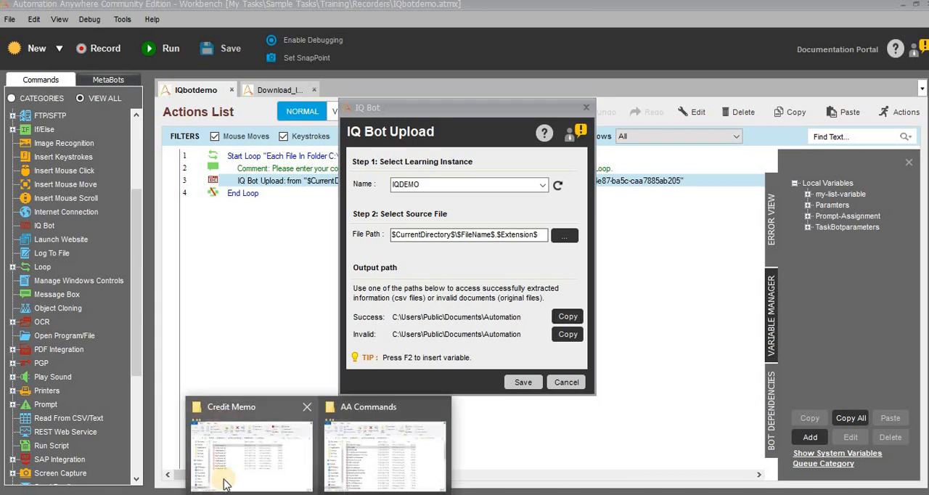
pyautogui.click(228, 473)
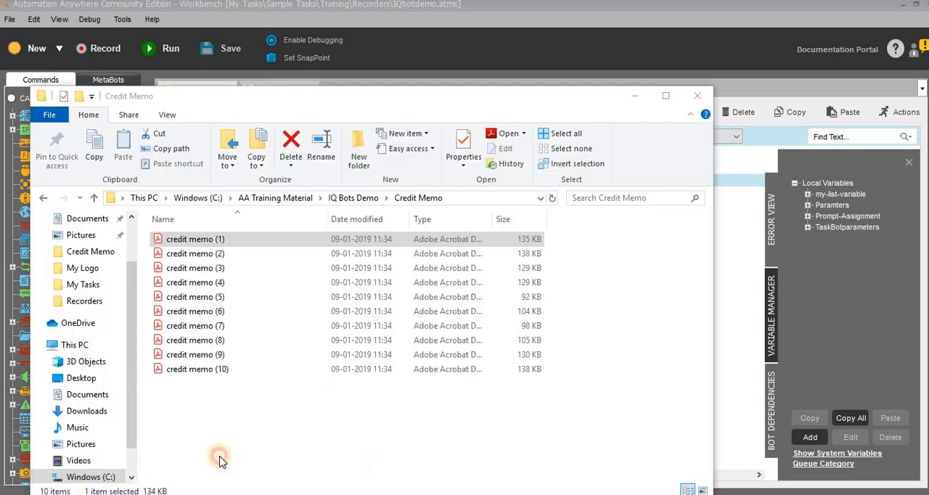
pyautogui.click(452, 196)
pyautogui.hotkey('ctrl', 'v')
pyautogui.hotkey('ctrl', 'a')
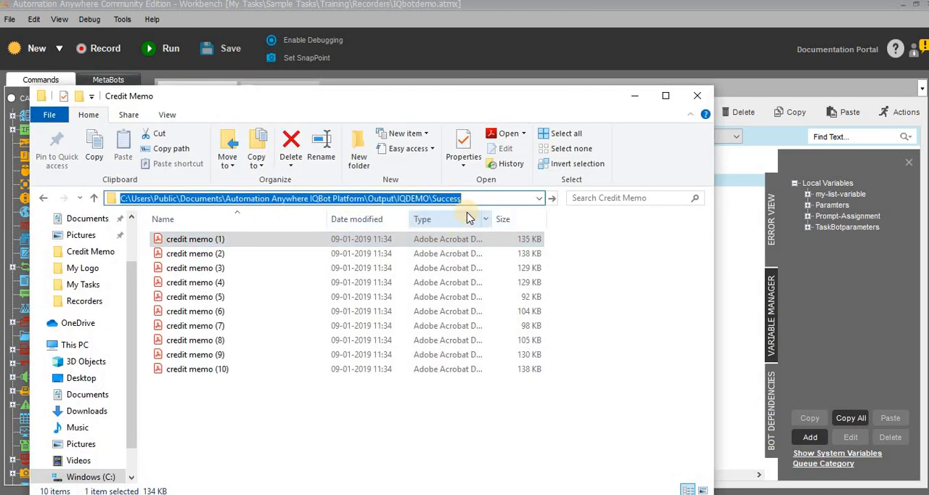
pyautogui.press('Return')
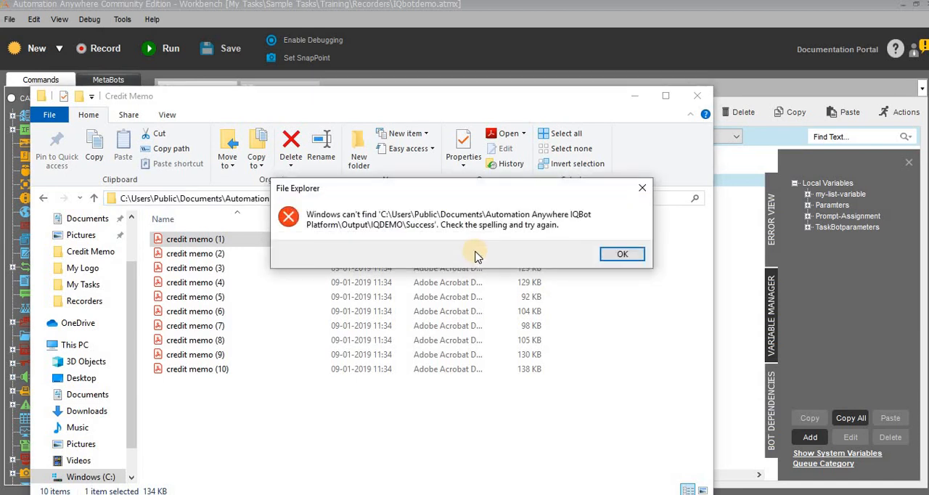
pyautogui.press('Return')
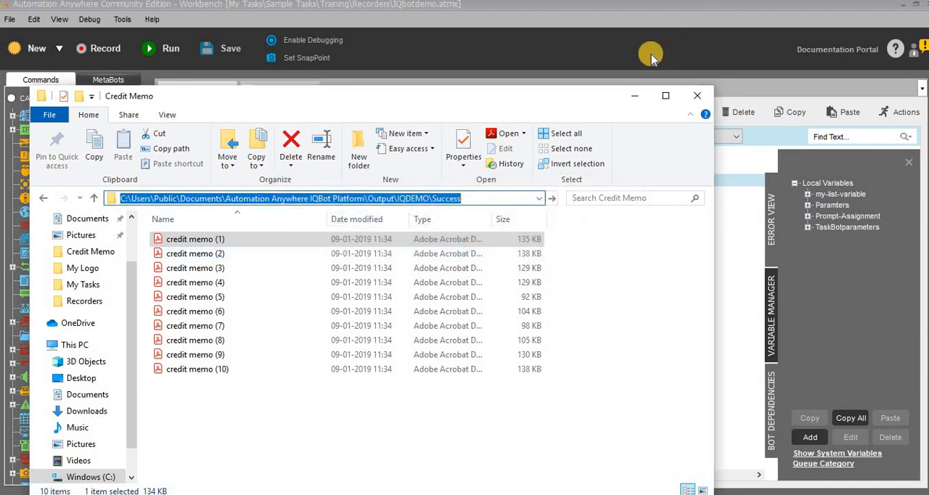
pyautogui.click(677, 52)
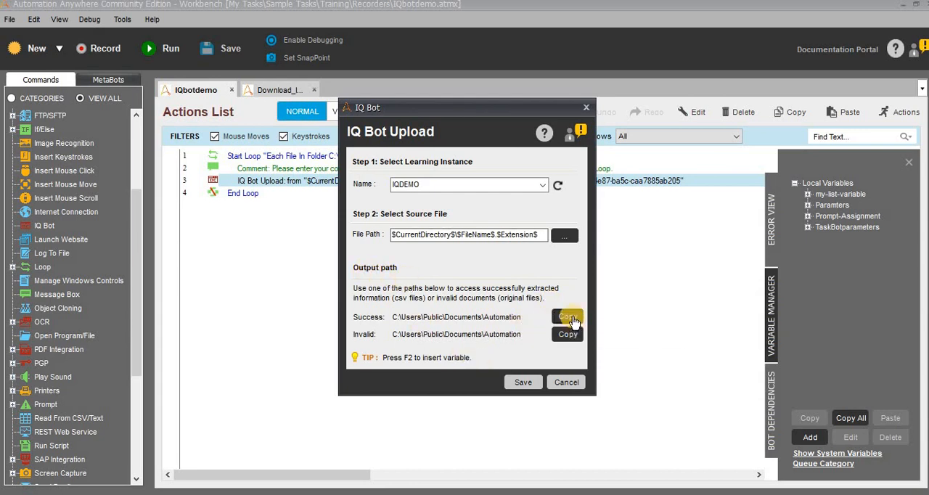
pyautogui.click(570, 384)
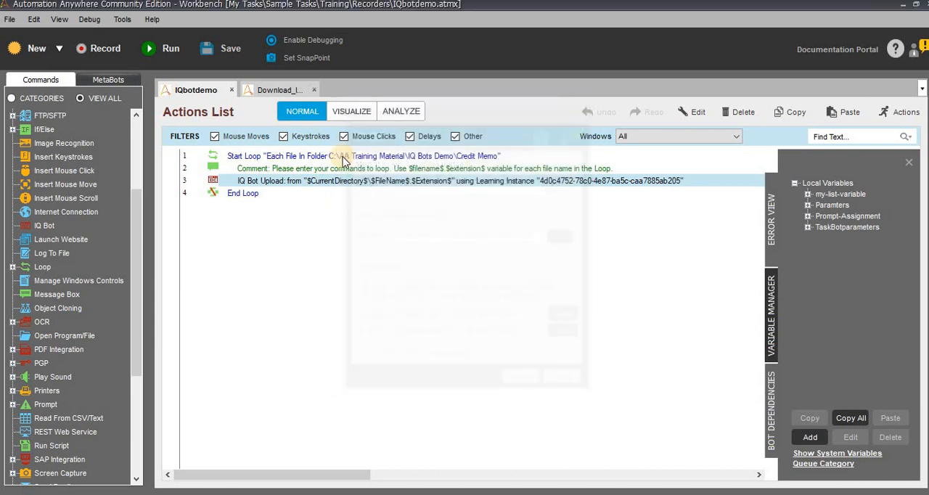
# - Review the Download_IQ_Bot_Extraction_Results task from its error handling block through the Bank Statements upload loop
pyautogui.click(275, 91)
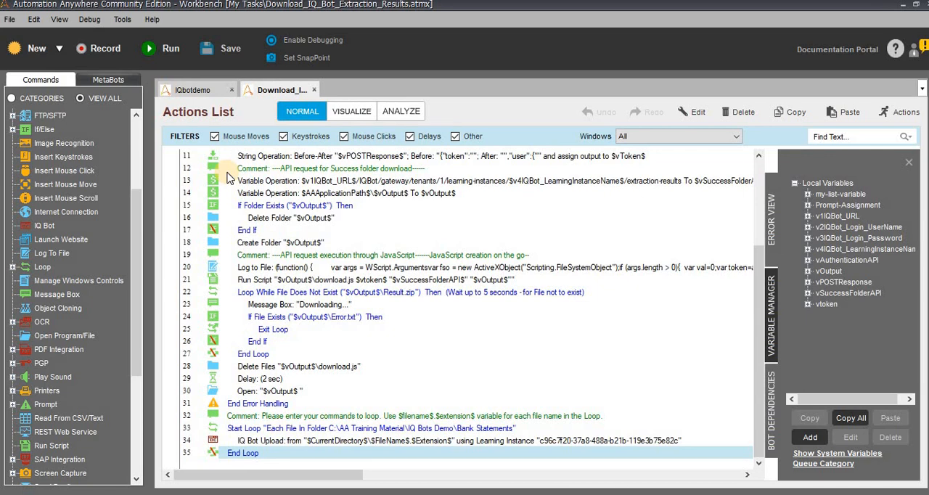
pyautogui.scroll(4, 247, 167)
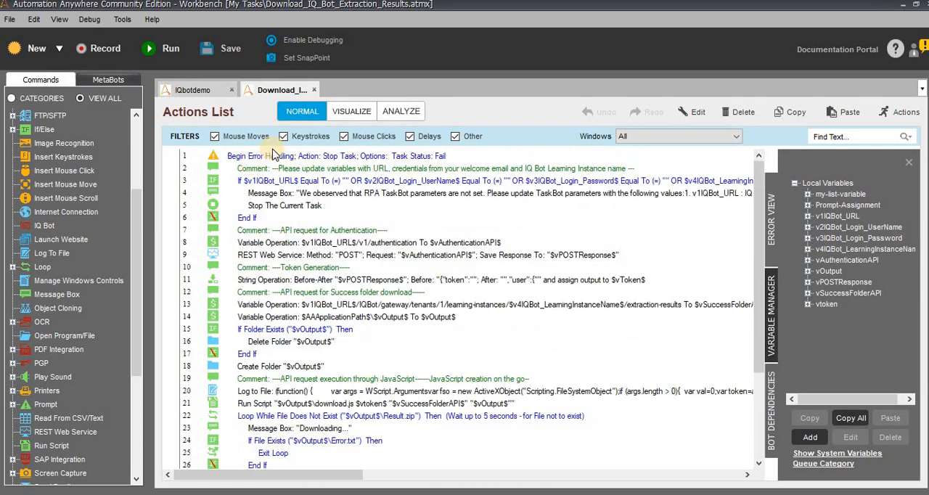
pyautogui.scroll(-2, 265, 218)
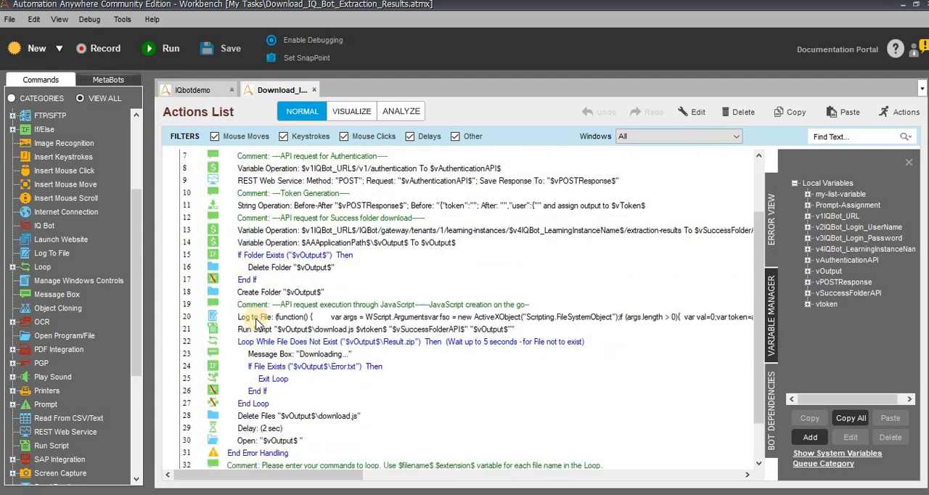
pyautogui.scroll(-2, 279, 395)
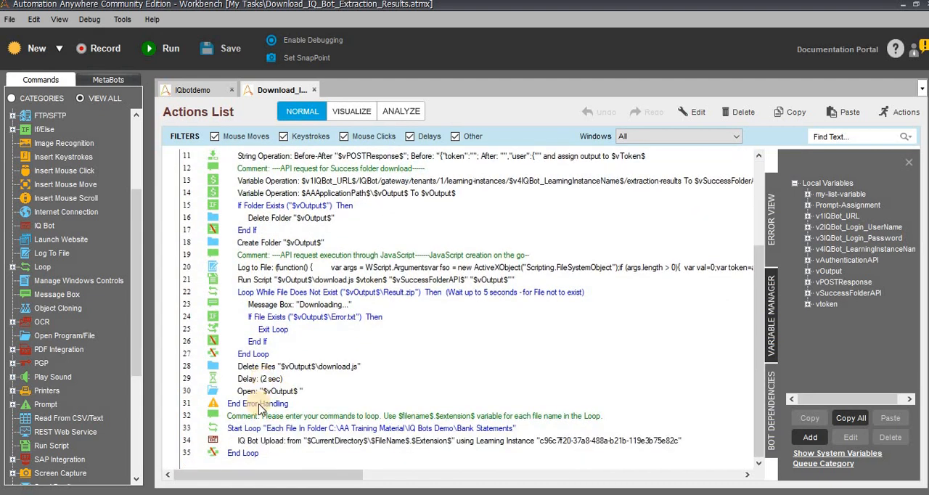
pyautogui.keyDown('shift'); pyautogui.click(259, 402); pyautogui.keyUp('shift')
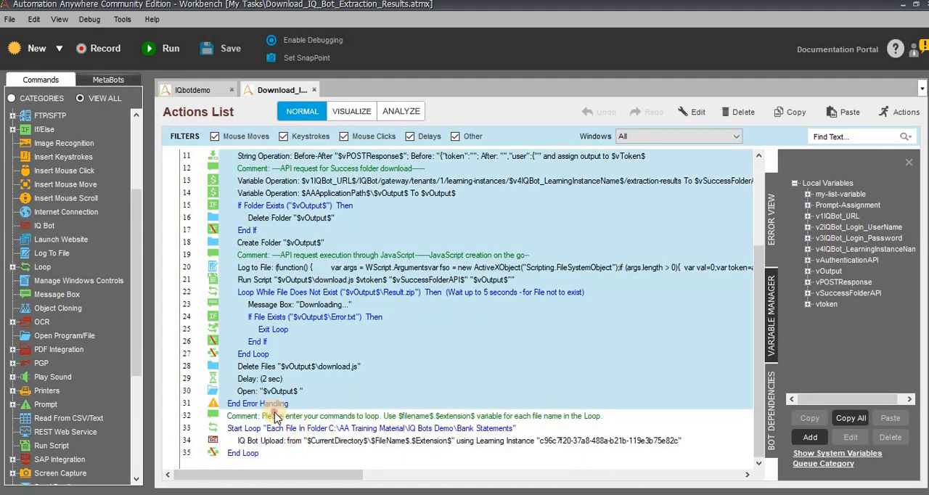
pyautogui.click(276, 417)
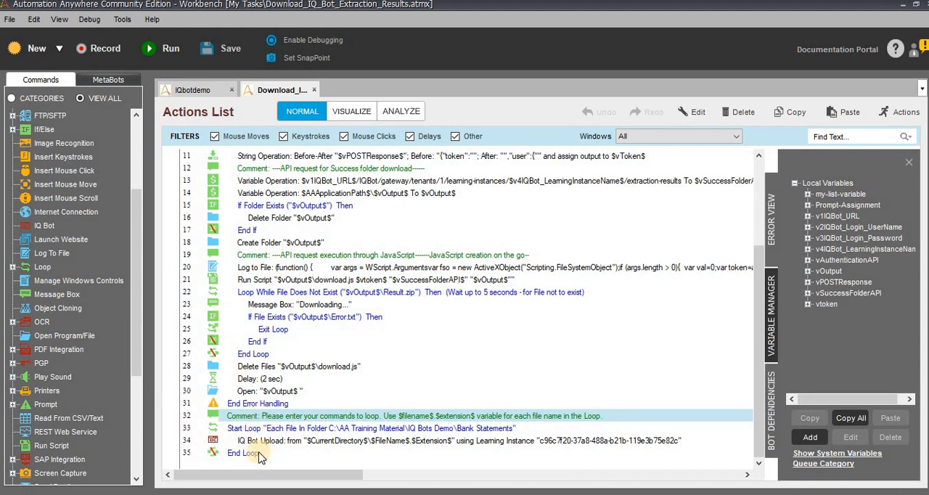
pyautogui.click(247, 428)
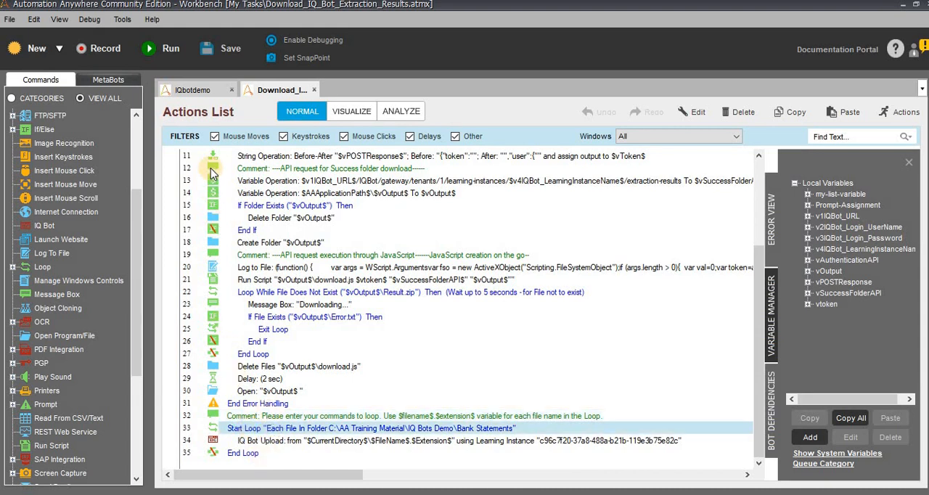
# - Compare the Credit Memo loop in the IQbotdemo task with the actions of the Download_IQ_Bot_Extraction_Results task
pyautogui.click(190, 90)
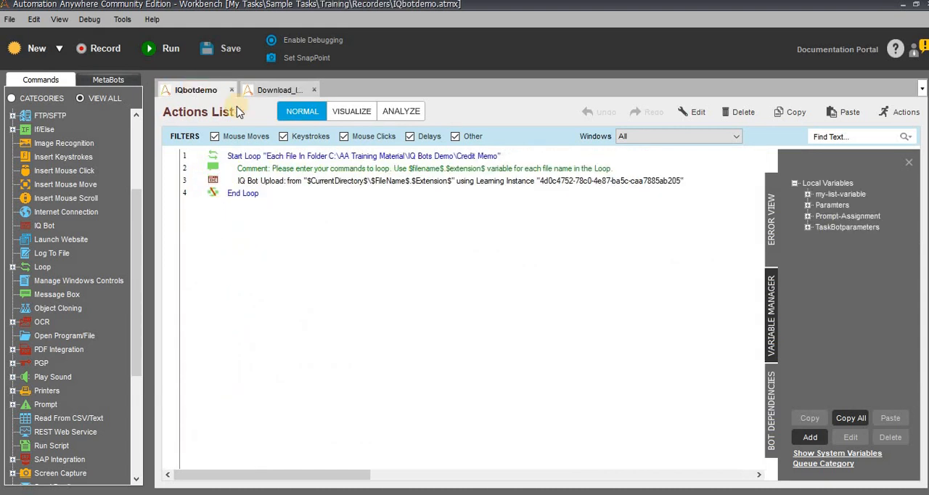
pyautogui.click(272, 159)
pyautogui.click(283, 92)
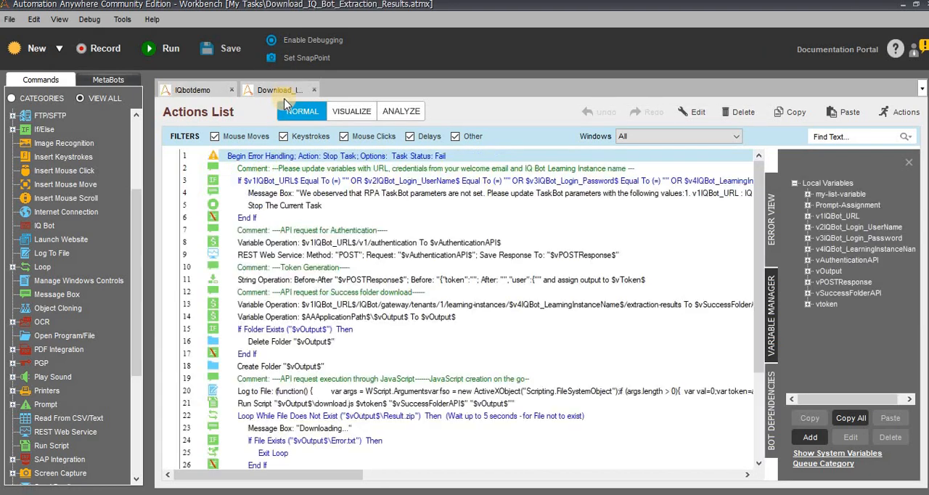
pyautogui.scroll(-5, 284, 229)
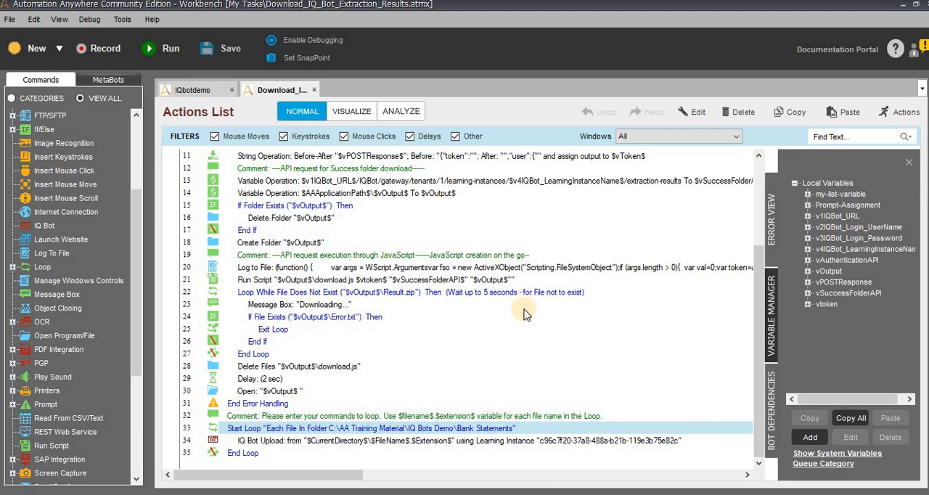
pyautogui.scroll(4, 361, 176)
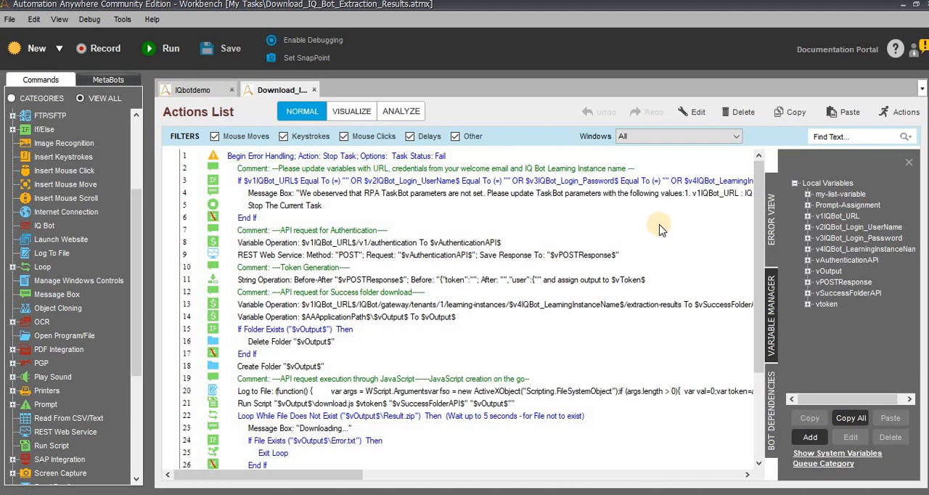
# - Open the v1IQBot_URL variable of the download task, check its value, and save the variable
pyautogui.click(411, 166)
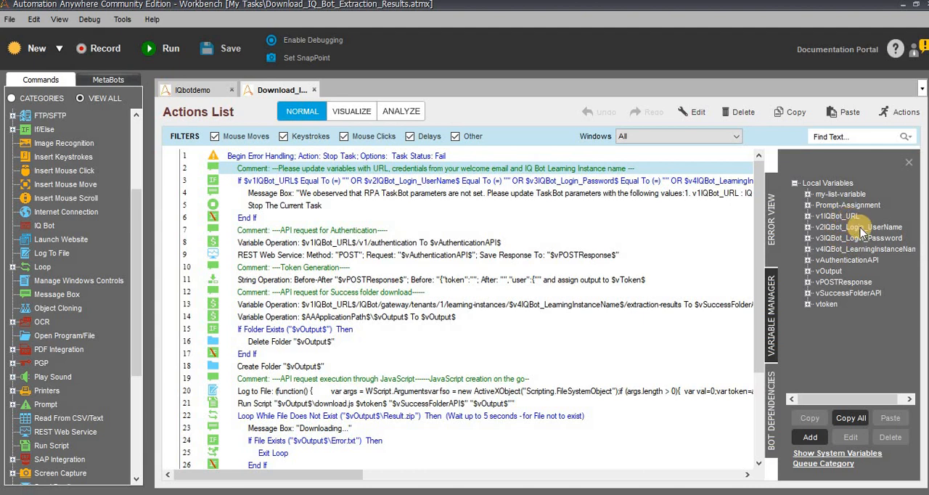
pyautogui.doubleClick(836, 217)
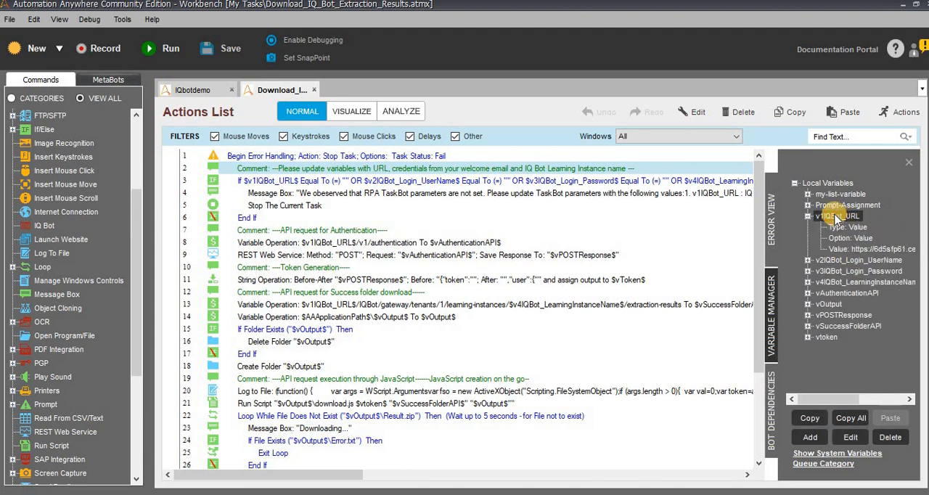
pyautogui.moveTo(502, 291); pyautogui.dragTo(296, 290)
pyautogui.click(594, 337)
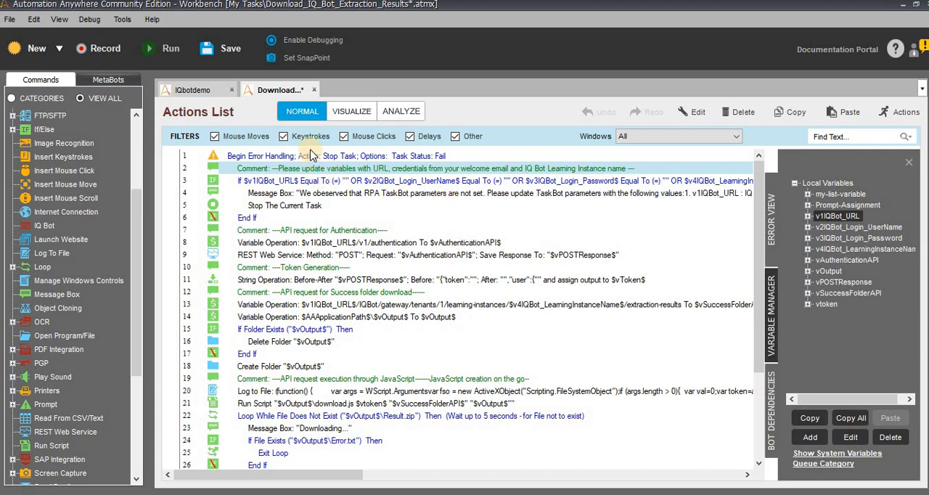
# - Highlight the download block in lines 1 to 31 and the upload loop in lines 32 to 35 to examine each
pyautogui.click(312, 156)
pyautogui.scroll(-4, 243, 374)
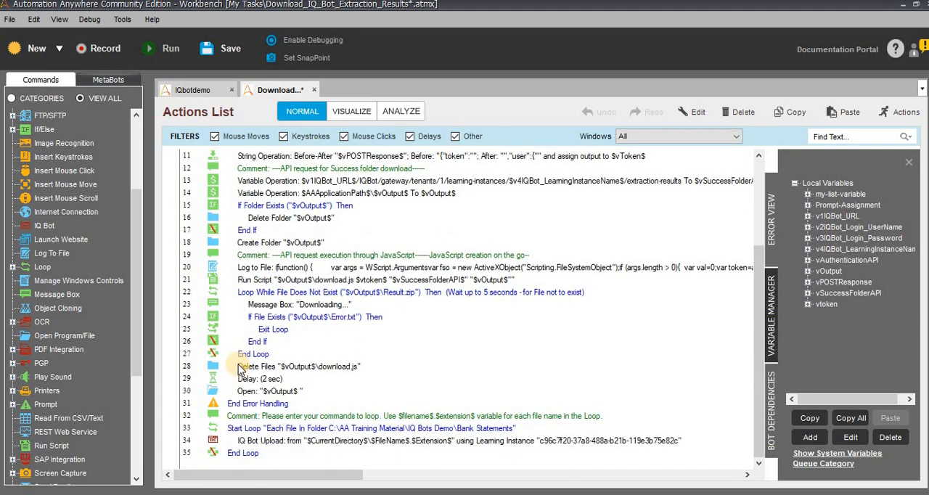
pyautogui.keyDown('shift'); pyautogui.click(250, 417); pyautogui.keyUp('shift')
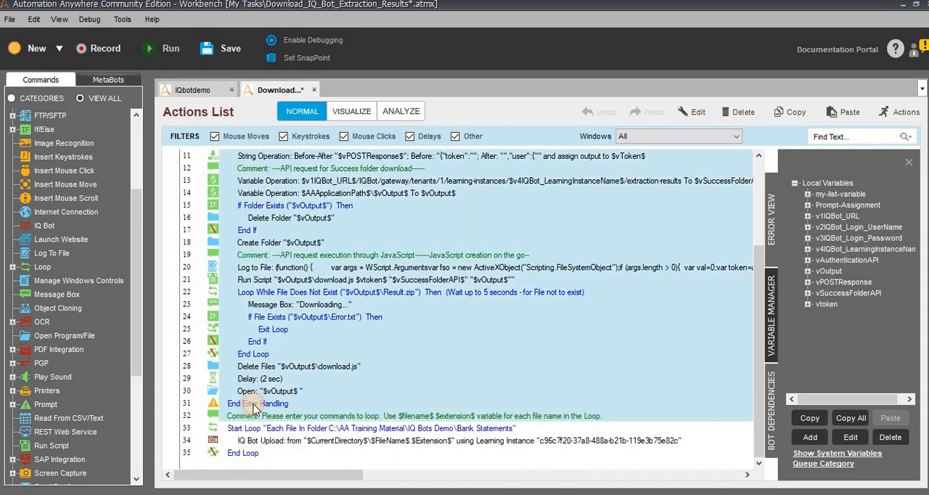
pyautogui.keyDown('shift'); pyautogui.click(282, 405); pyautogui.keyUp('shift')
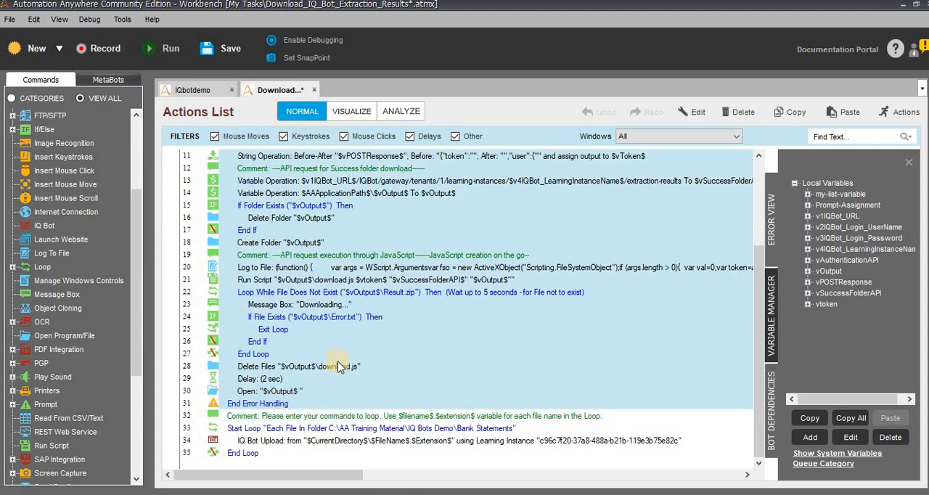
pyautogui.click(286, 405)
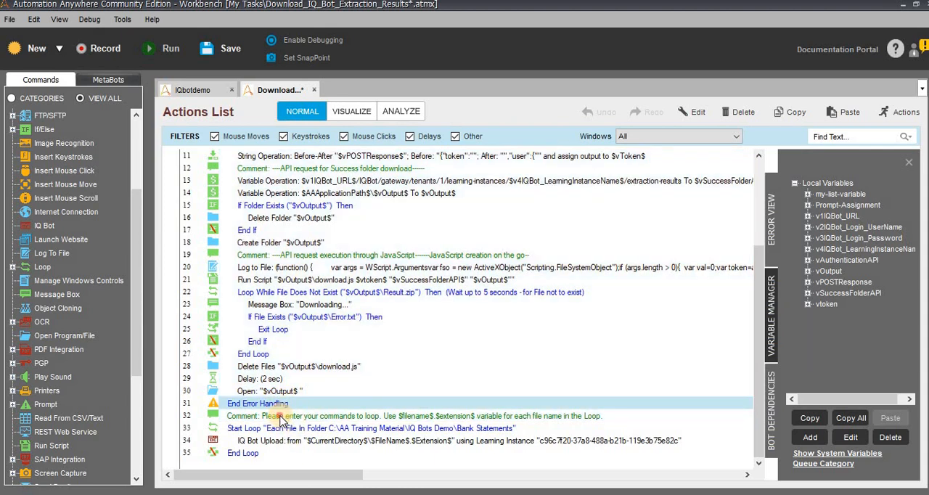
pyautogui.click(281, 418)
pyautogui.keyDown('shift'); pyautogui.click(255, 455); pyautogui.keyUp('shift')
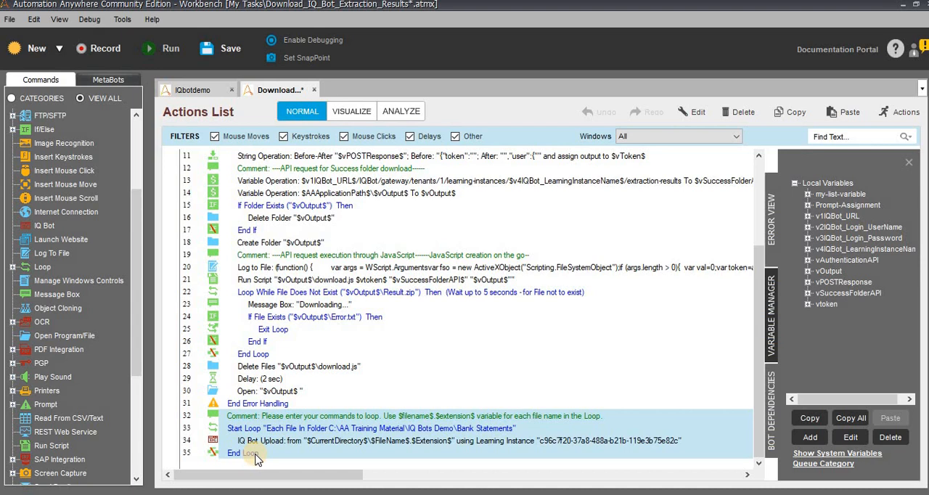
# - Save and run the Download_IQ_Bot_Extraction_Results task, and read the Error text file in the IQBot output folder
pyautogui.click(203, 52)
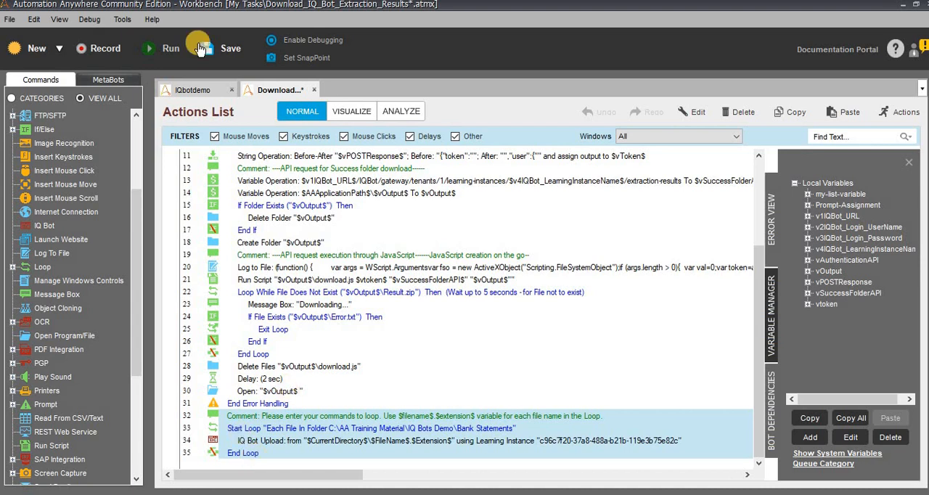
pyautogui.click(168, 55)
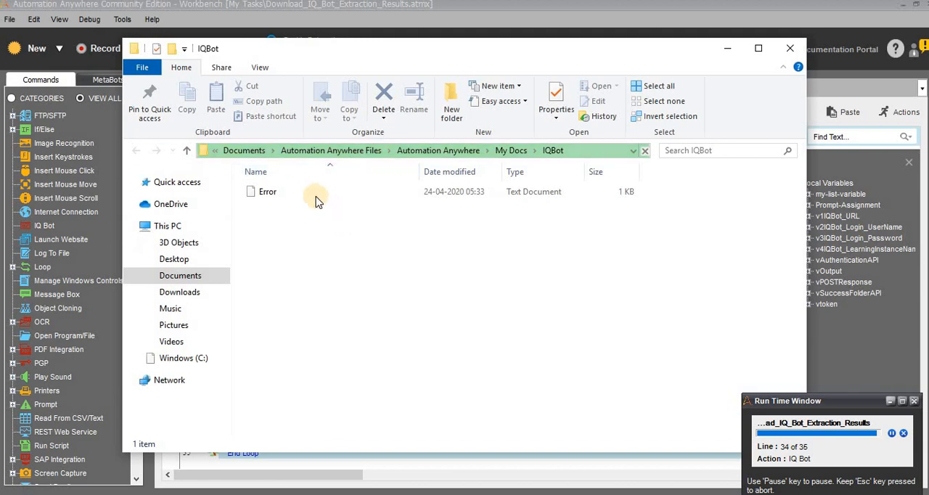
pyautogui.click(317, 201)
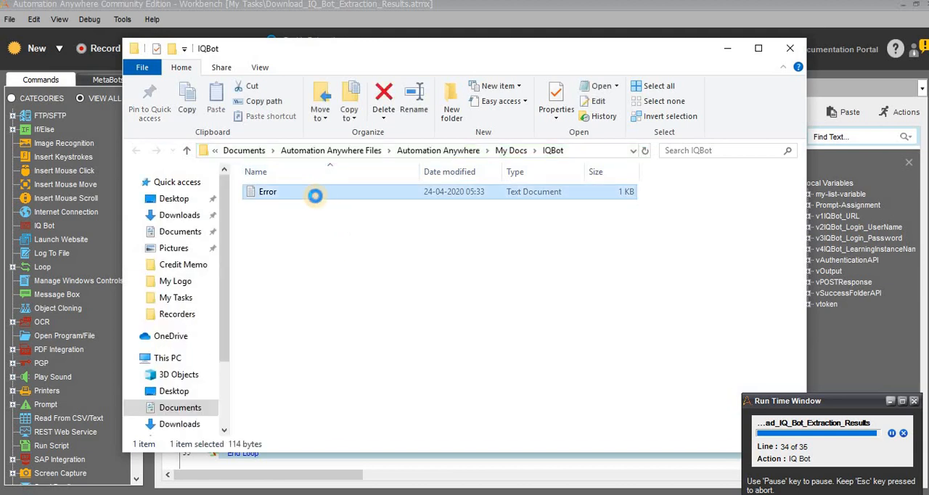
pyautogui.doubleClick(315, 195)
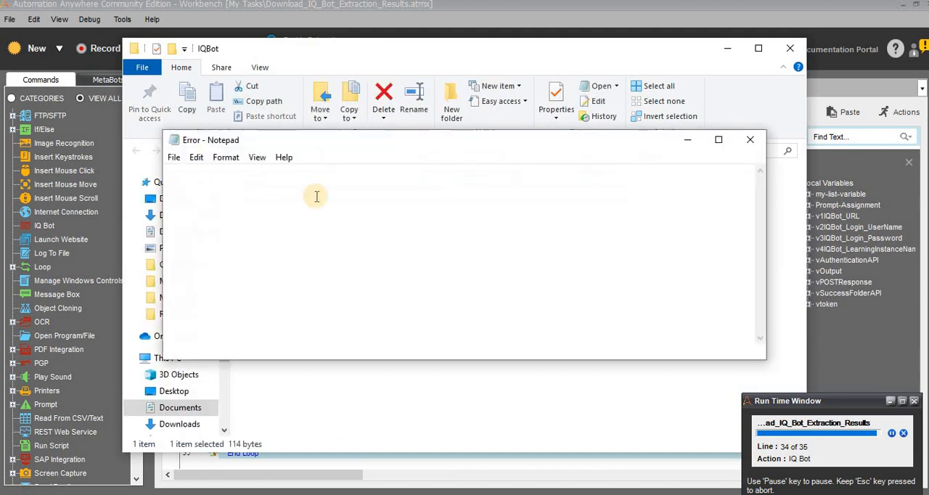
pyautogui.click(755, 141)
pyautogui.click(717, 45)
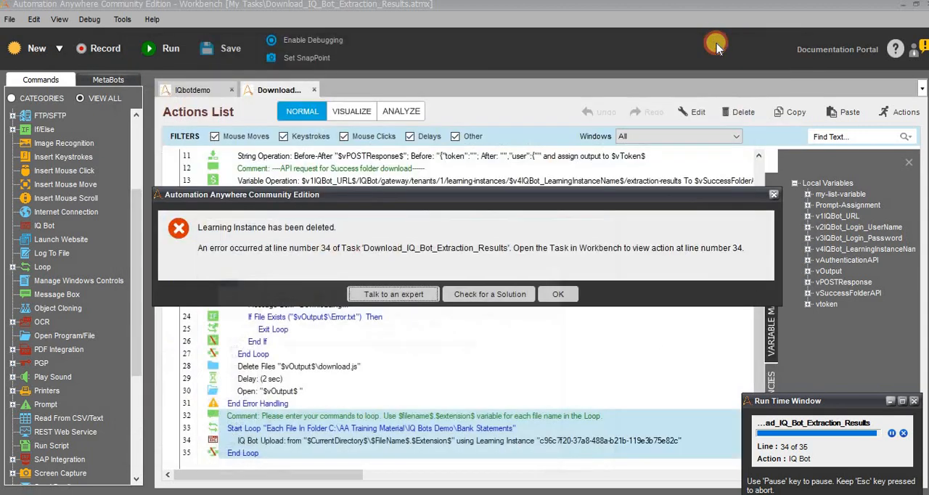
pyautogui.click(559, 295)
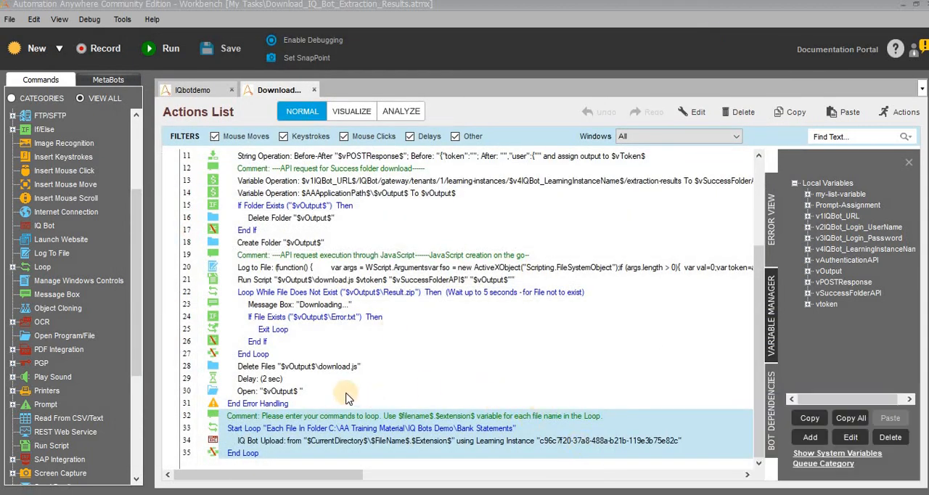
# - Switch to the IQ Bot page in Chrome and log in again with the remembered username and filled-in password
pyautogui.click(381, 244)
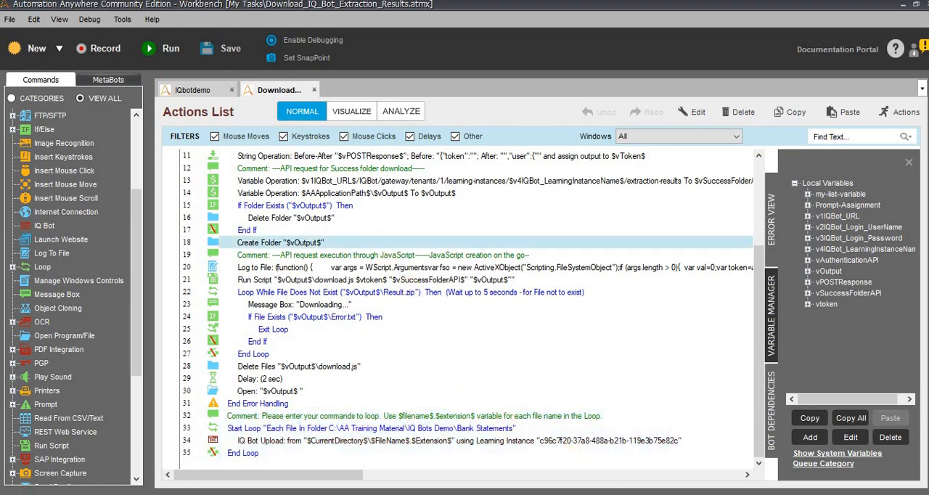
pyautogui.click(511, 494)
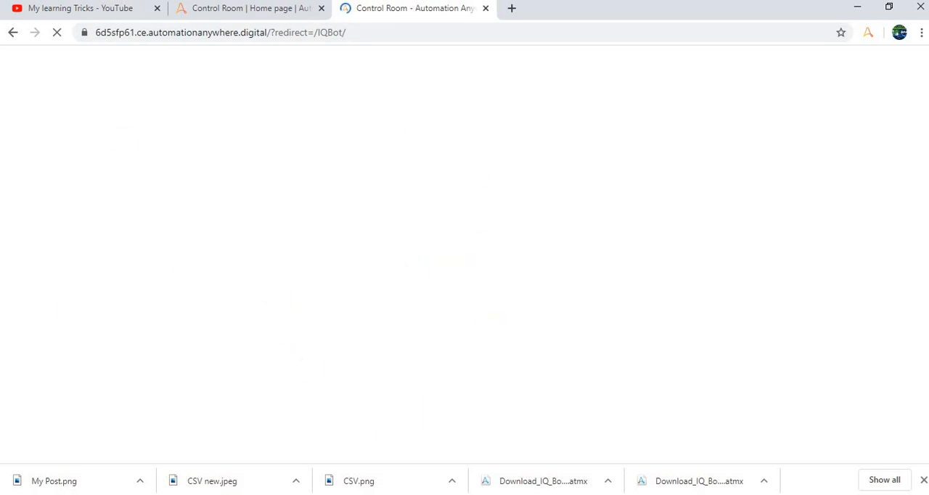
pyautogui.click(241, 16)
pyautogui.click(388, 8)
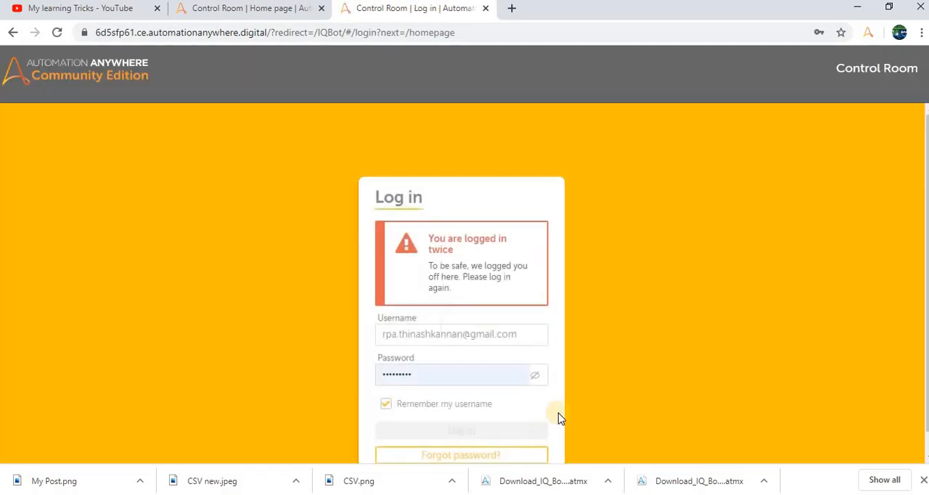
pyautogui.click(440, 376)
pyautogui.click(453, 429)
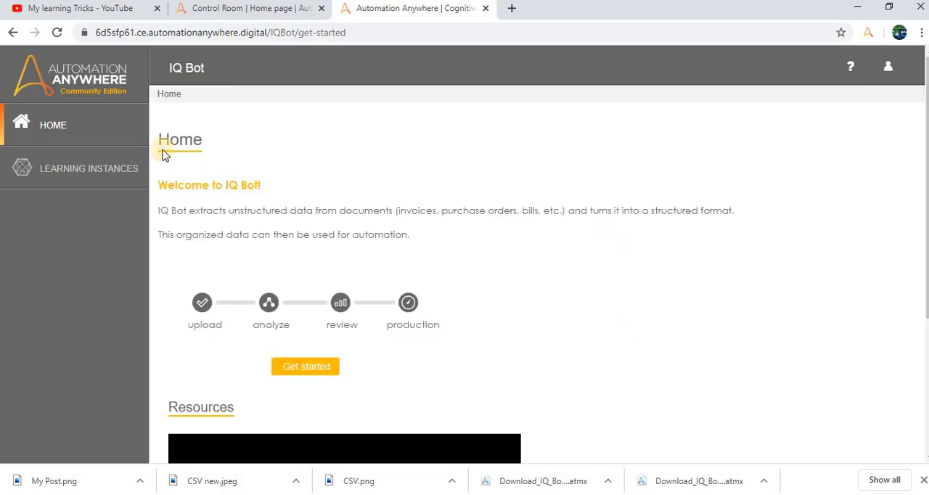
# - Open the IQDEMO learning instance and set it from production to staging
pyautogui.click(51, 169)
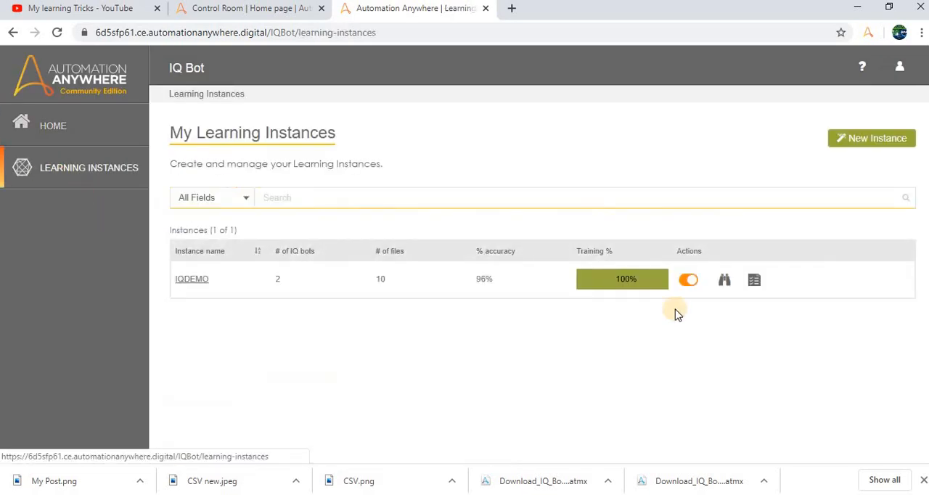
pyautogui.click(193, 281)
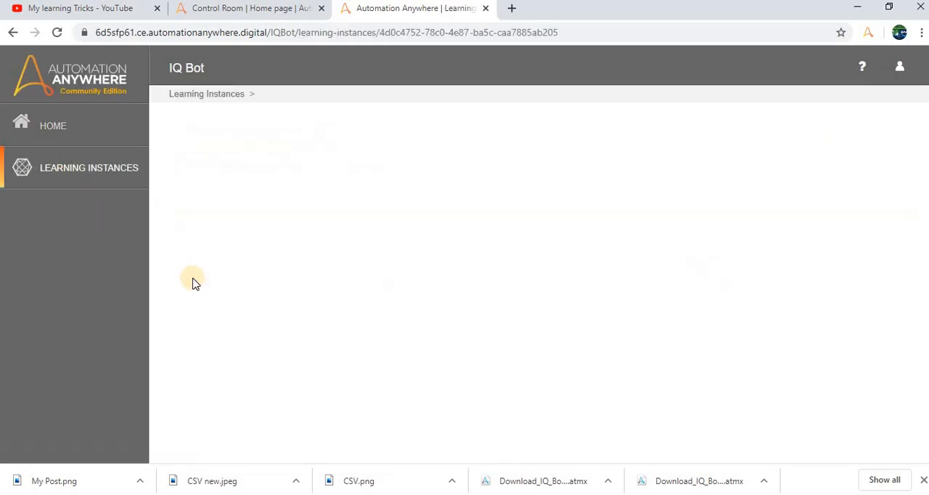
pyautogui.scroll(-2, 809, 312)
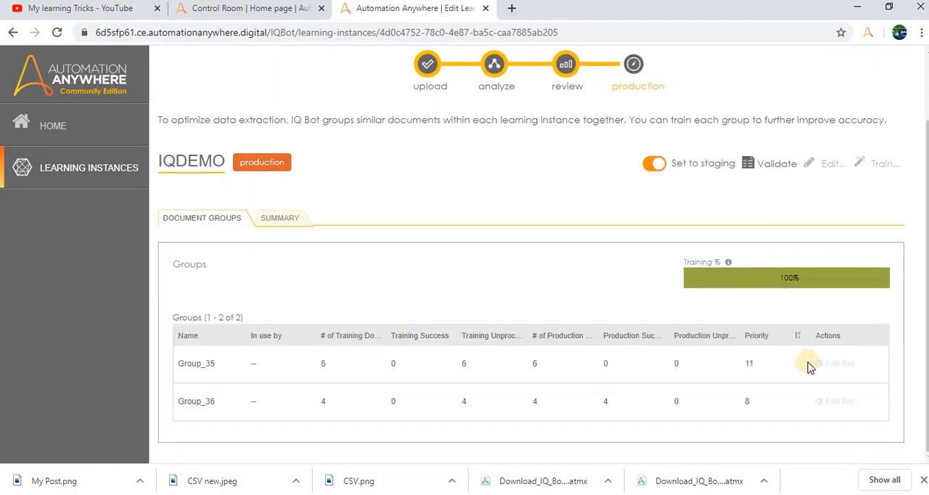
pyautogui.click(654, 169)
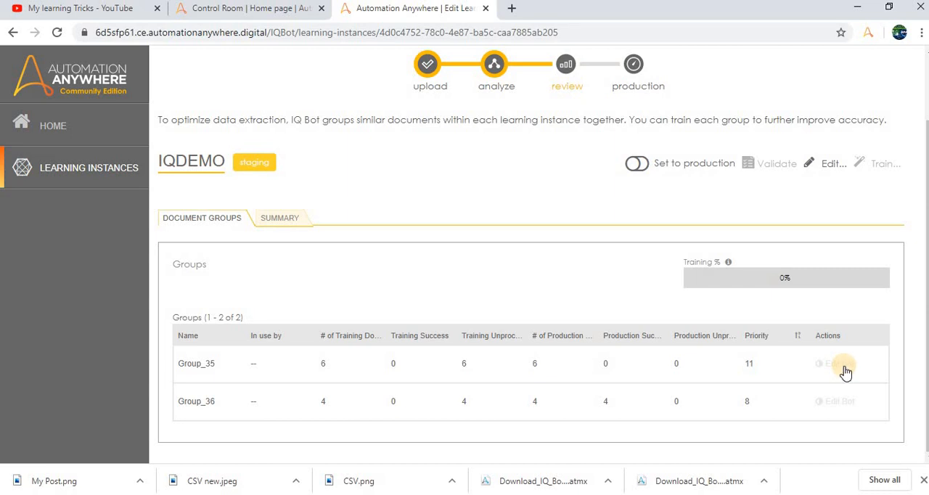
# - Open the Group_35 bot, show its extraction results, and export the results of credit memo (10).pdf to CSV
pyautogui.click(844, 372)
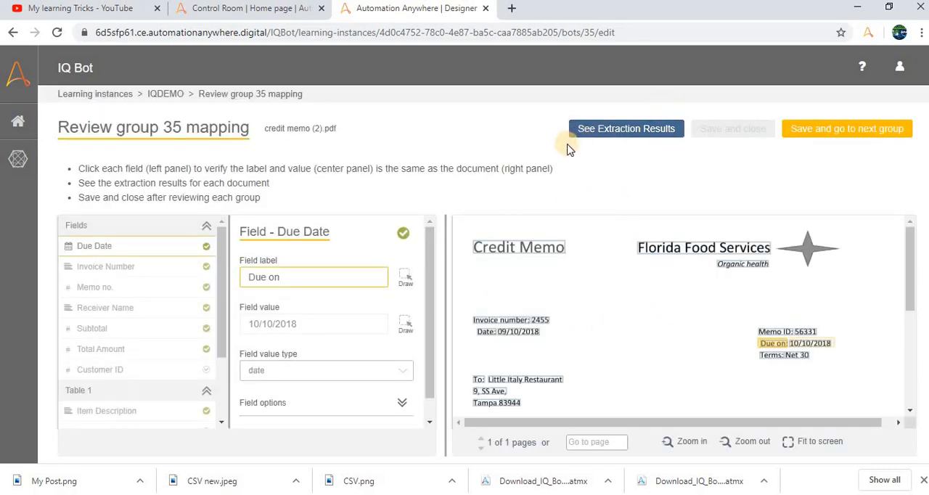
pyautogui.click(624, 130)
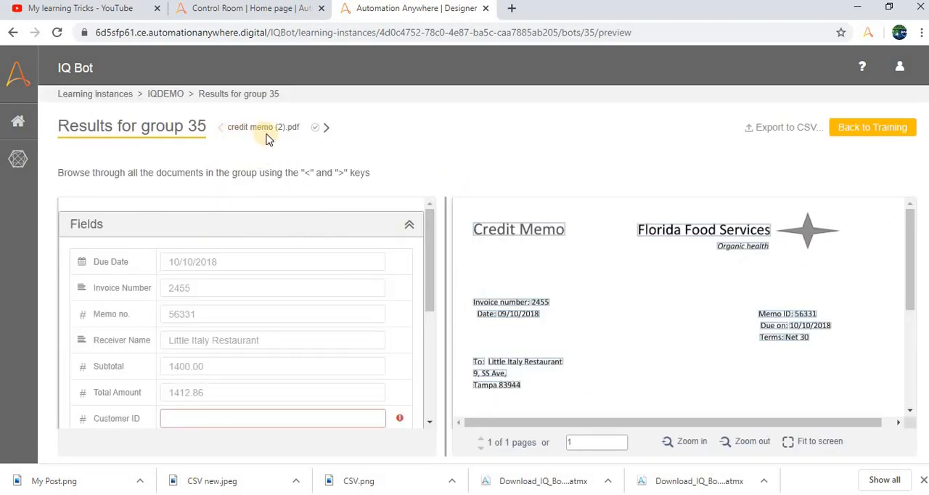
pyautogui.click(328, 129)
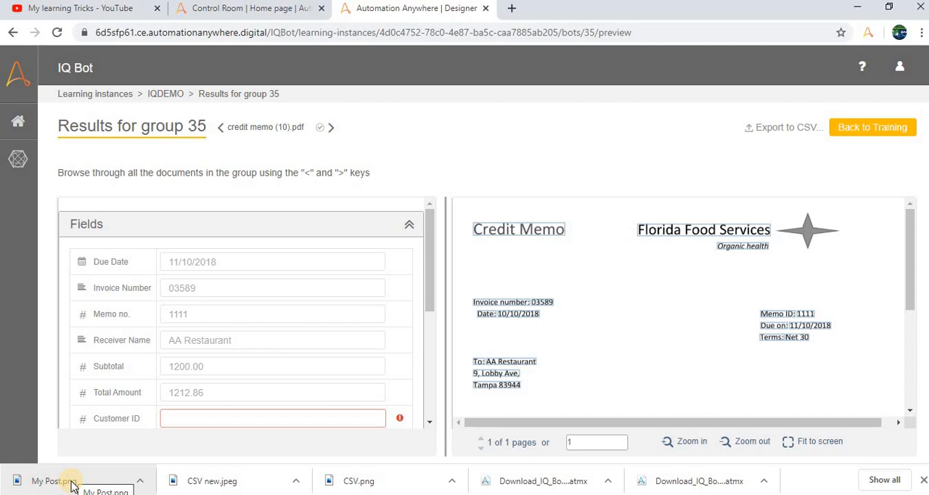
pyautogui.click(771, 135)
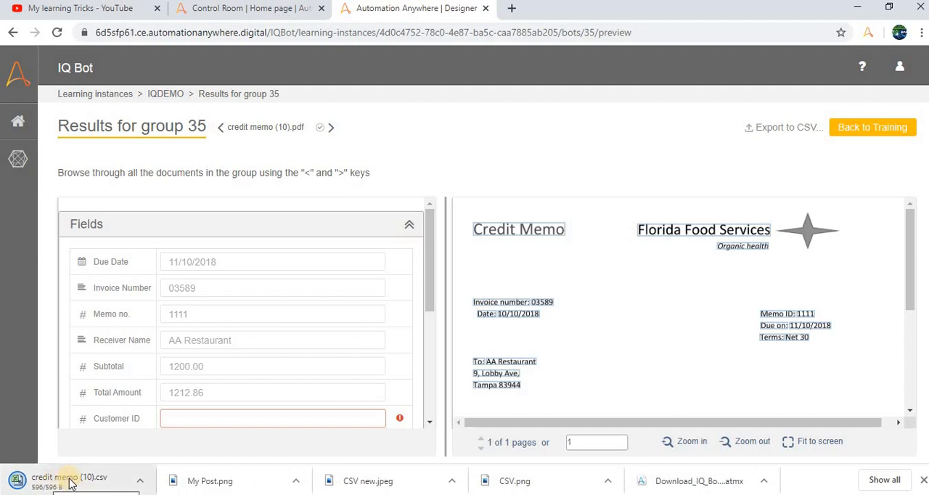
# - Open the exported credit memo (10) CSV in Excel, autofit the Due_Date column, and compare its data with the IQ Bot fields
pyautogui.click(63, 486)
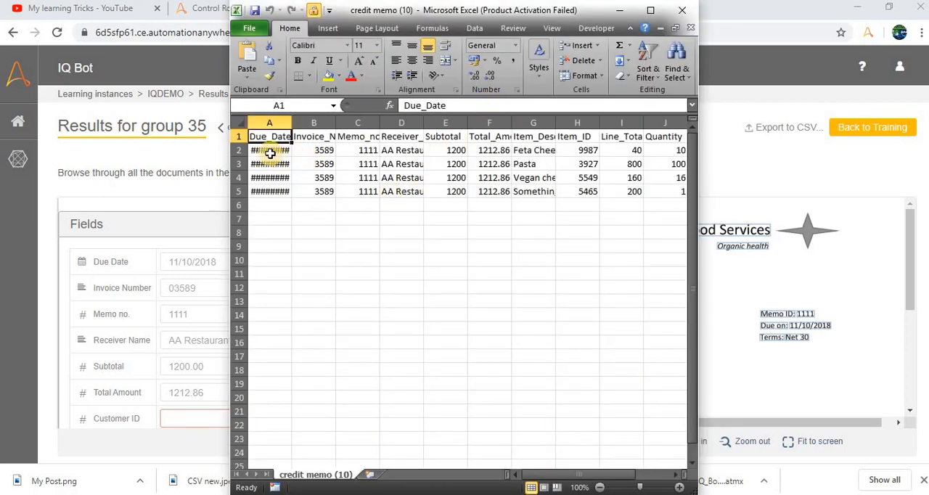
pyautogui.moveTo(269, 151); pyautogui.dragTo(279, 190)
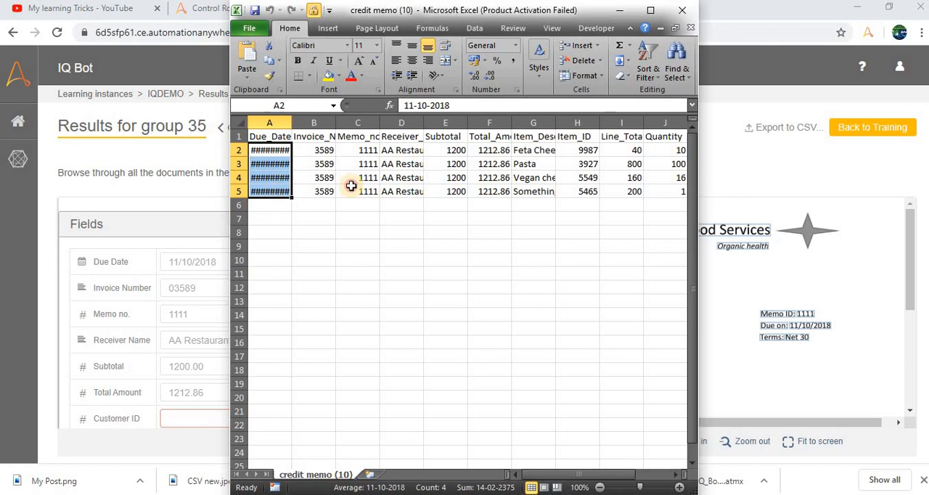
pyautogui.doubleClick(293, 122)
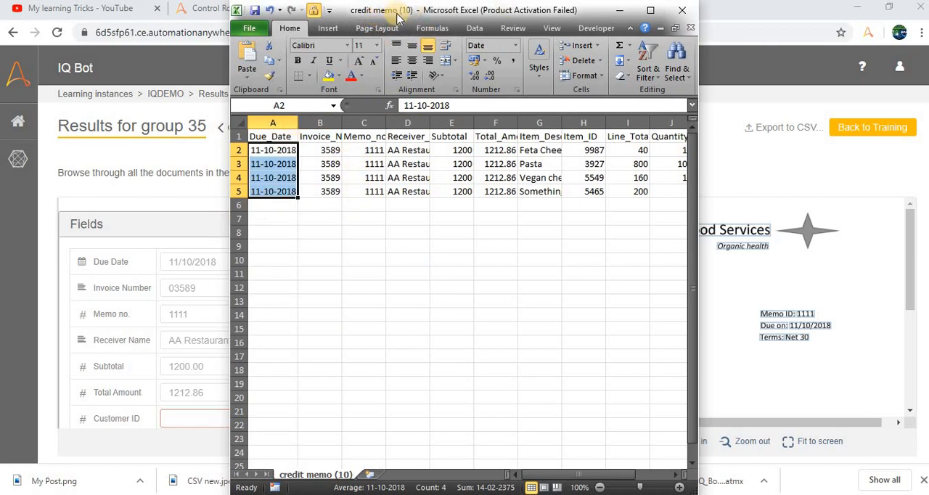
pyautogui.moveTo(415, 16); pyautogui.dragTo(559, 71)
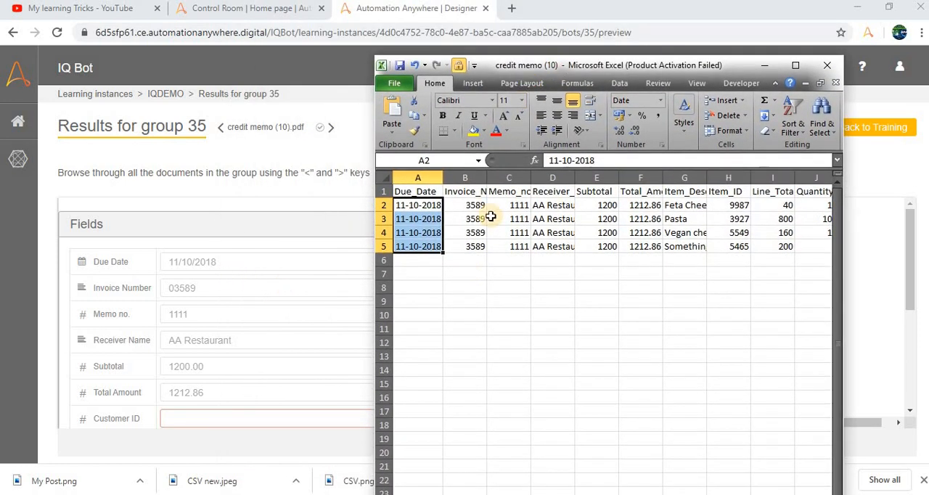
pyautogui.moveTo(519, 205); pyautogui.dragTo(501, 249)
# - Return to the group 35 results in Chrome and browse back to credit memo (2).pdf, then forward to credit memo (10).pdf
pyautogui.click(290, 156)
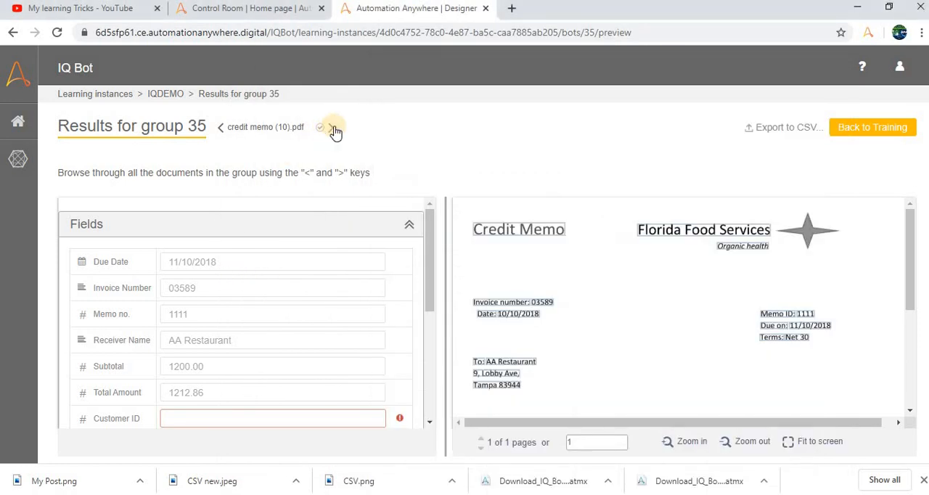
pyautogui.click(224, 129)
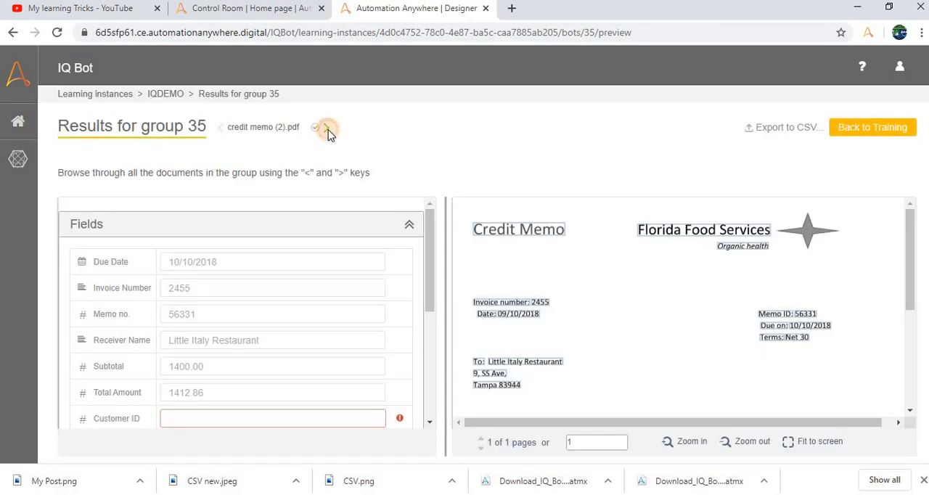
pyautogui.click(327, 129)
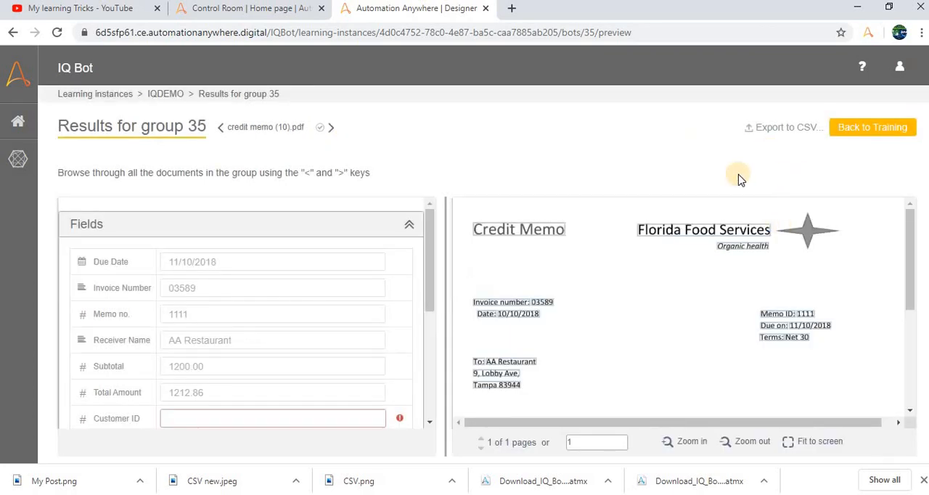
# - Switch to the credit memo (10) workbook in Excel, dismiss the Office activation wizard, and close the file without saving
pyautogui.hotkey('alt', 'Tab')
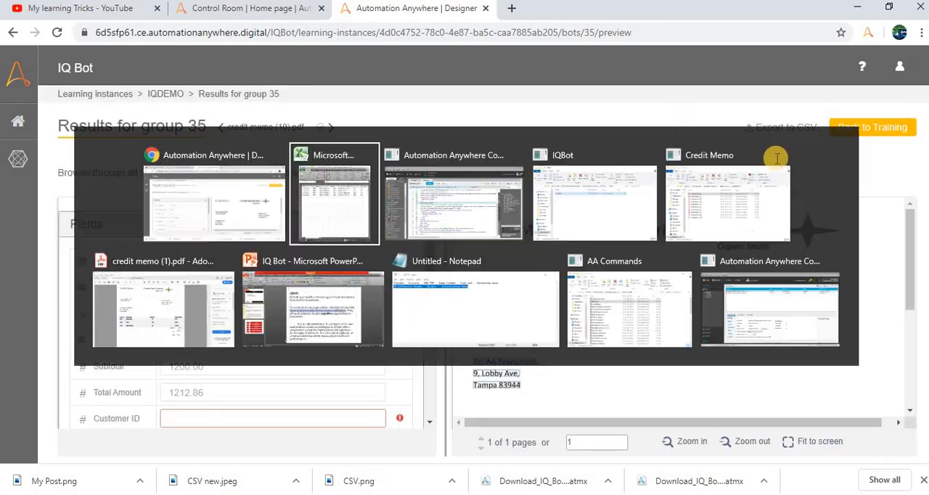
pyautogui.click(780, 247)
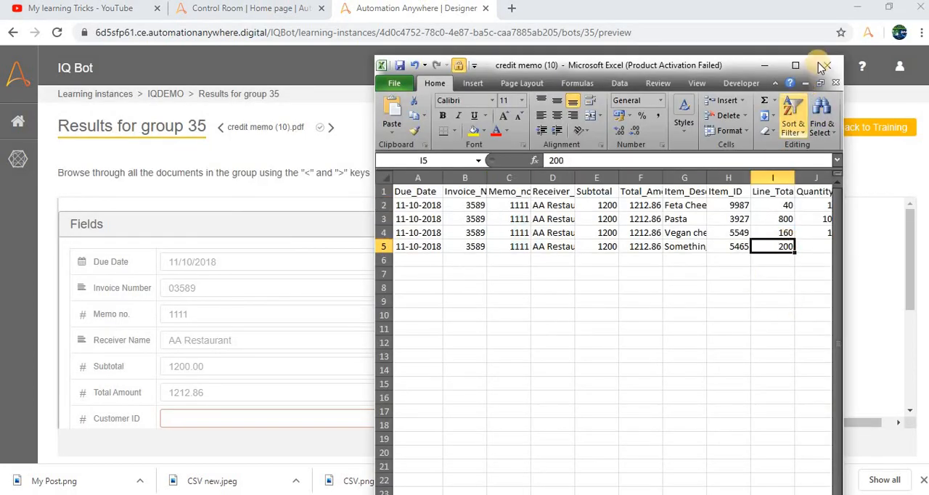
pyautogui.click(749, 442)
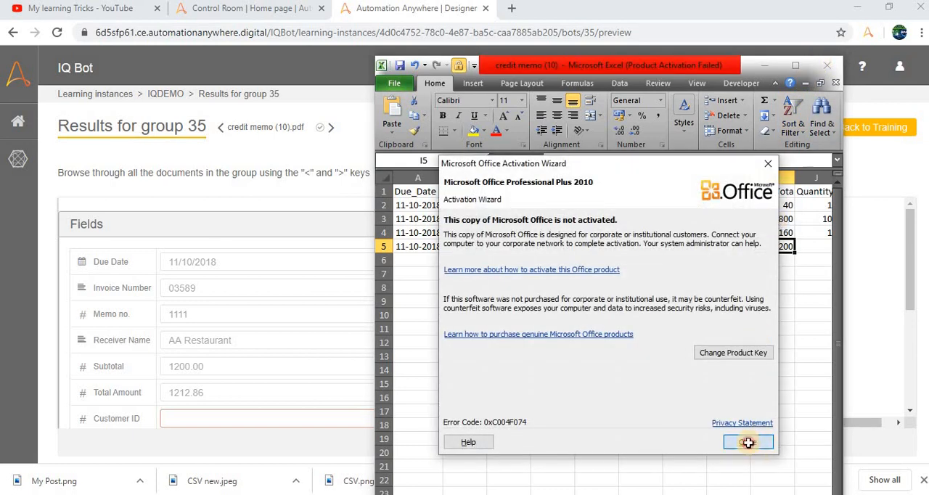
pyautogui.click(827, 68)
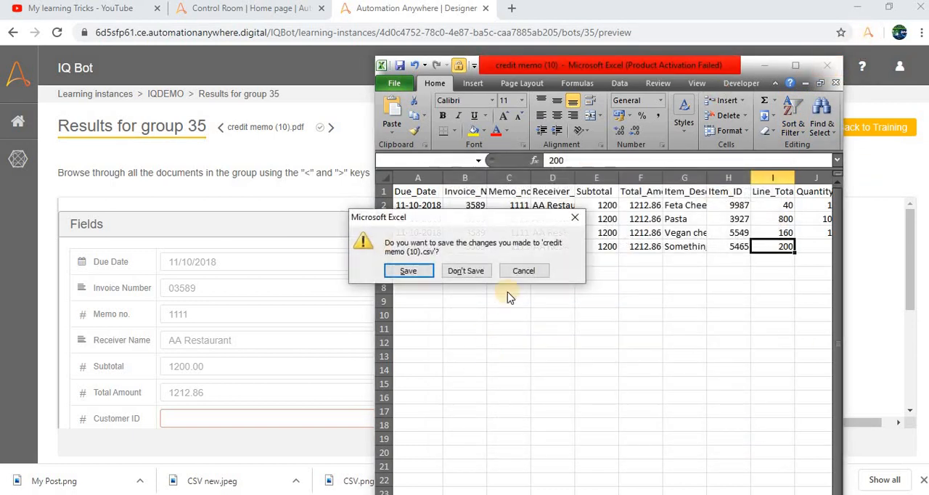
pyautogui.click(467, 270)
# - Switch to the Automation Anywhere Workbench and review the command lines of the Download_IQ_Bot_Extraction_Results task
pyautogui.hotkey('alt', 'Tab')
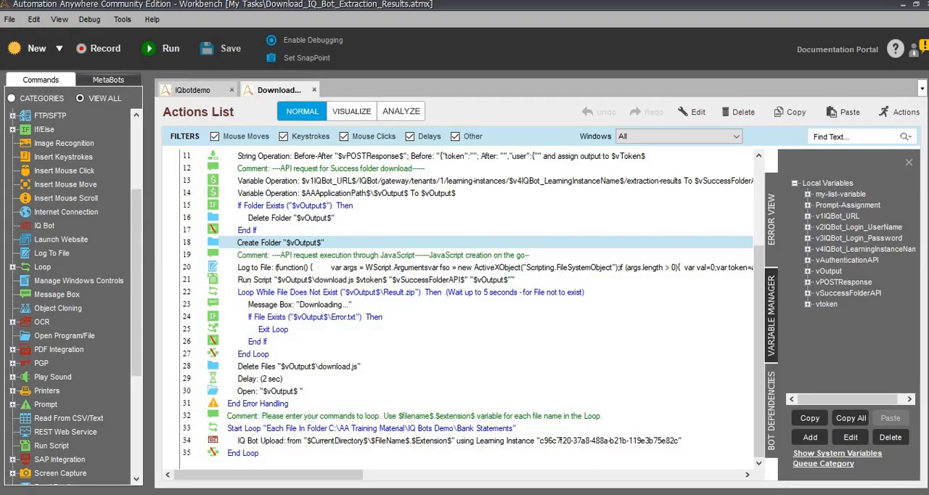
pyautogui.scroll(3, 312, 207)
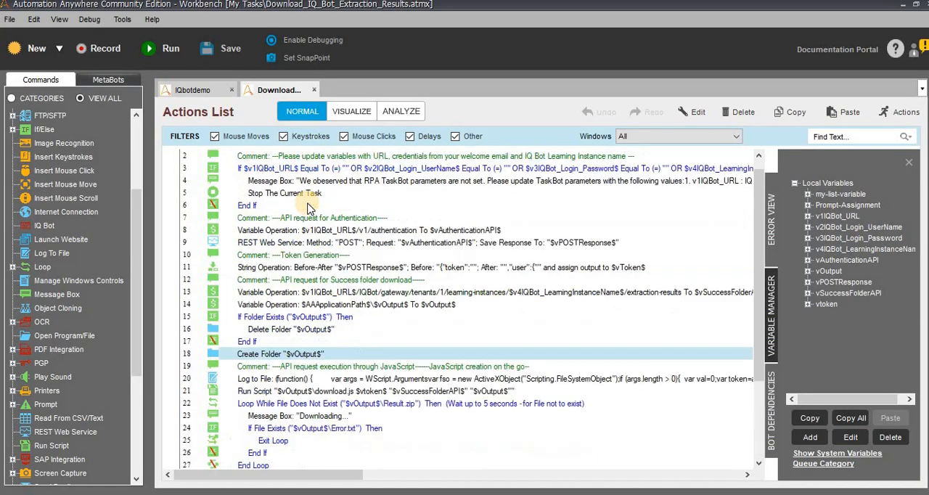
pyautogui.click(335, 161)
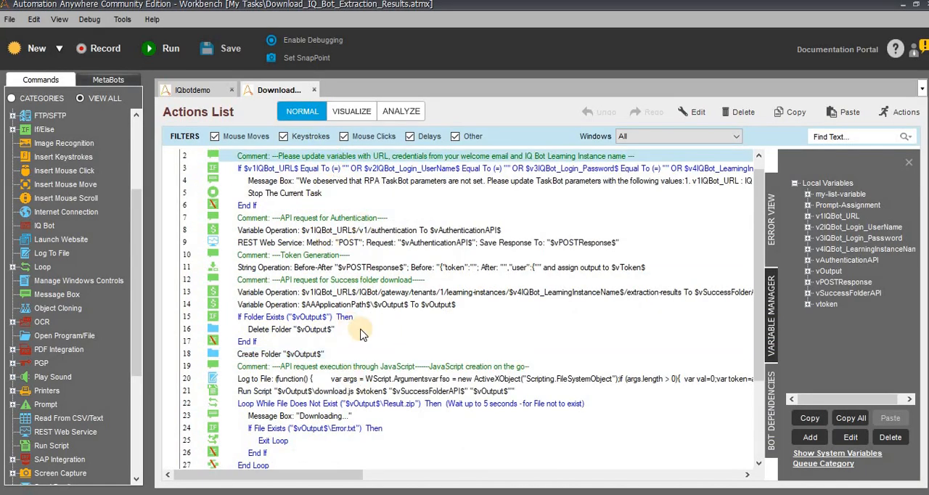
pyautogui.scroll(-2, 392, 301)
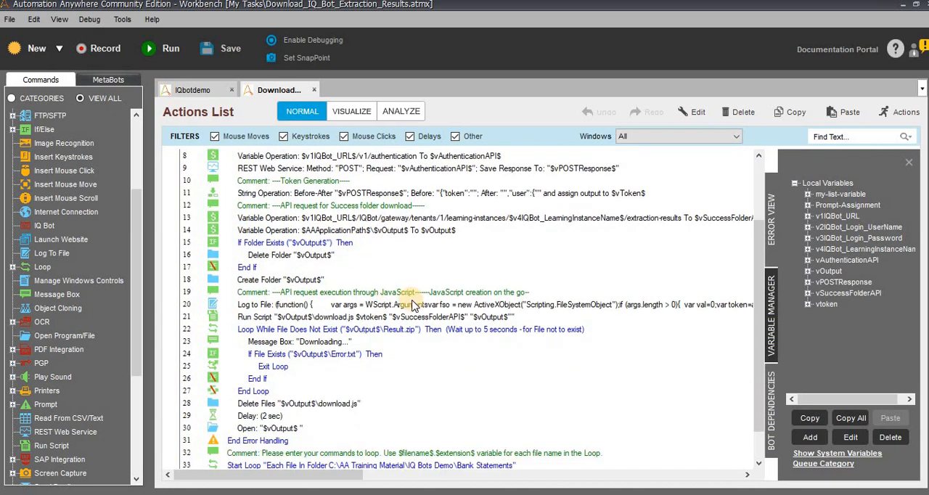
pyautogui.scroll(-1, 406, 285)
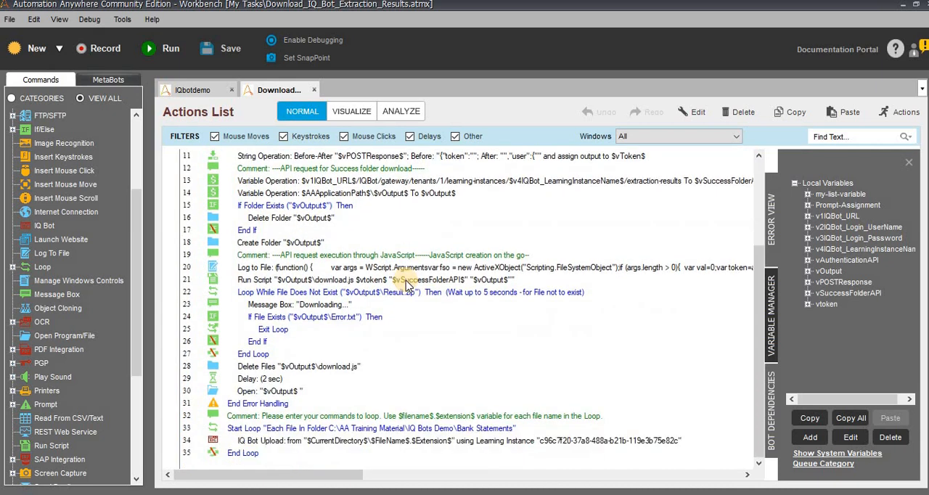
# - Check the IQ Bot Upload command's settings in the IQbotdemo task without changing them, and return to the download task
pyautogui.click(193, 93)
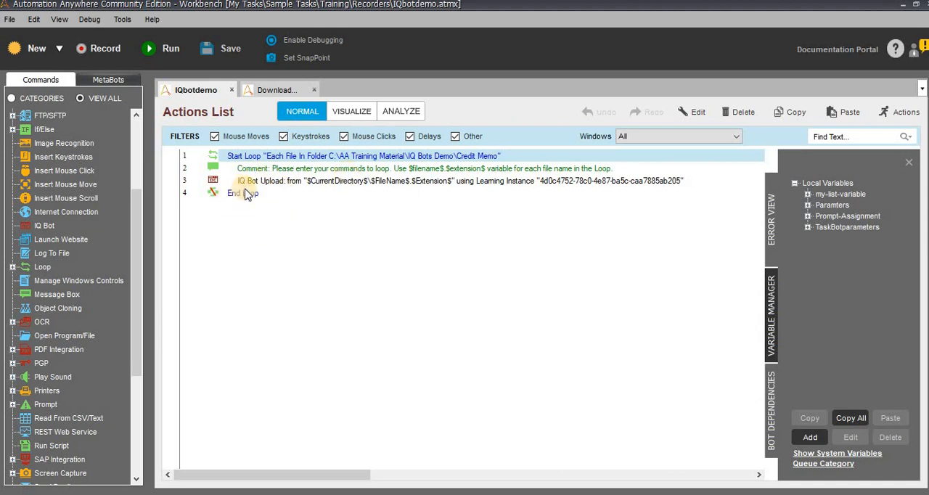
pyautogui.keyDown('shift'); pyautogui.click(243, 194); pyautogui.keyUp('shift')
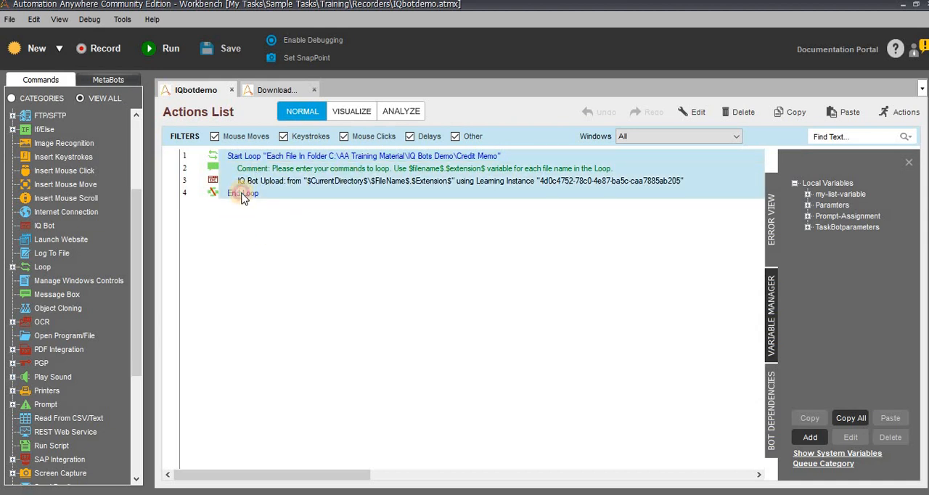
pyautogui.click(267, 179)
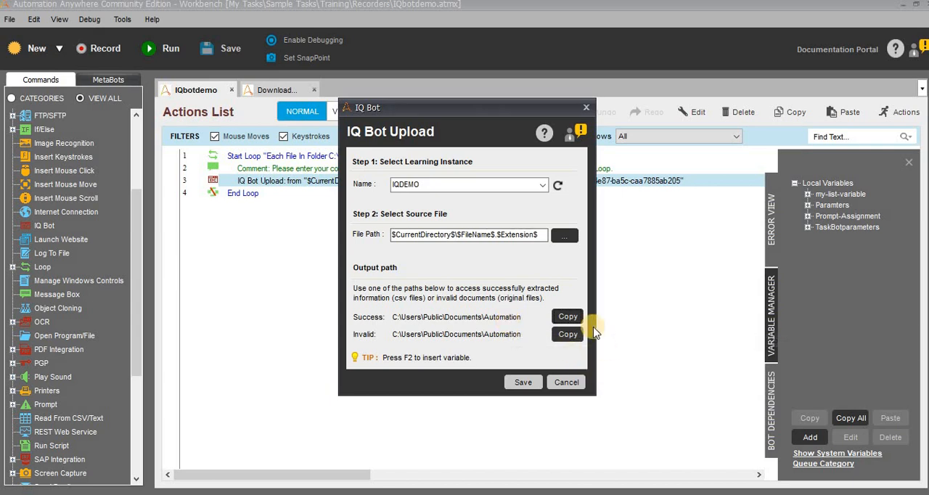
pyautogui.click(570, 383)
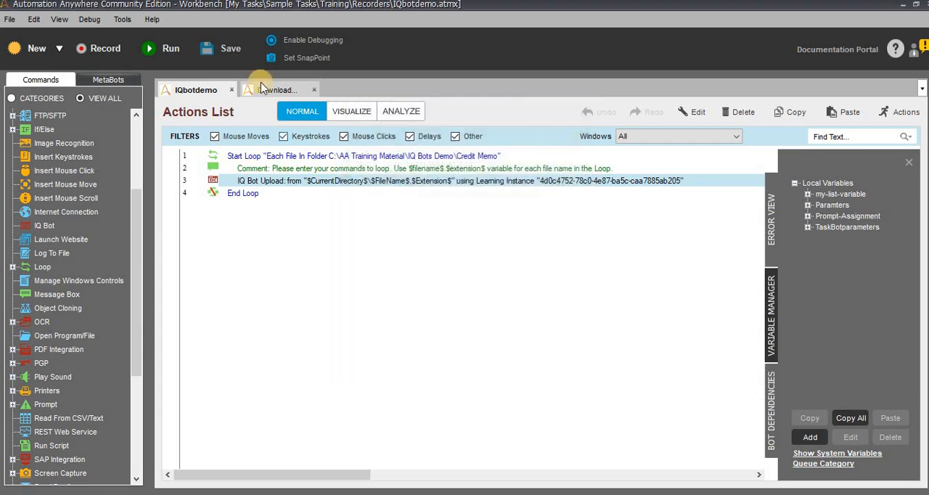
pyautogui.click(280, 90)
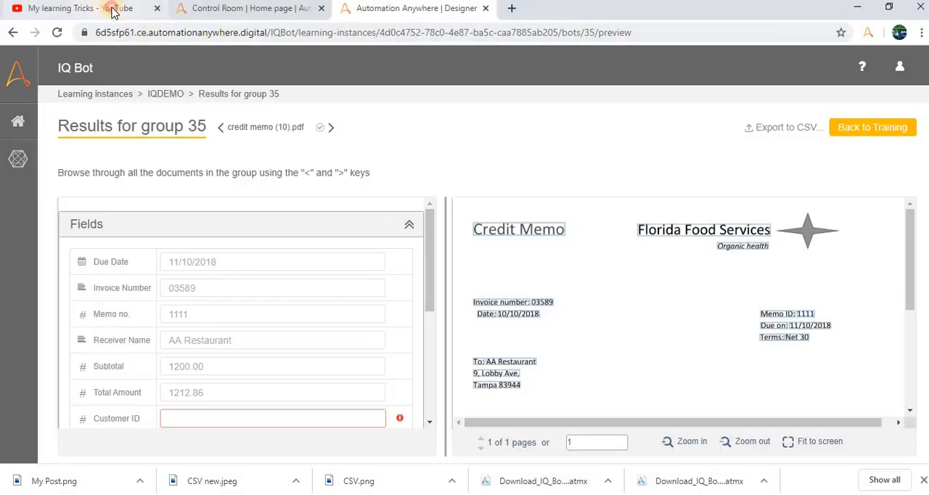
# - Switch to the My learning Tricks YouTube channel in Chrome and look through its list of uploaded videos
pyautogui.click(113, 11)
pyautogui.scroll(-3, 442, 336)
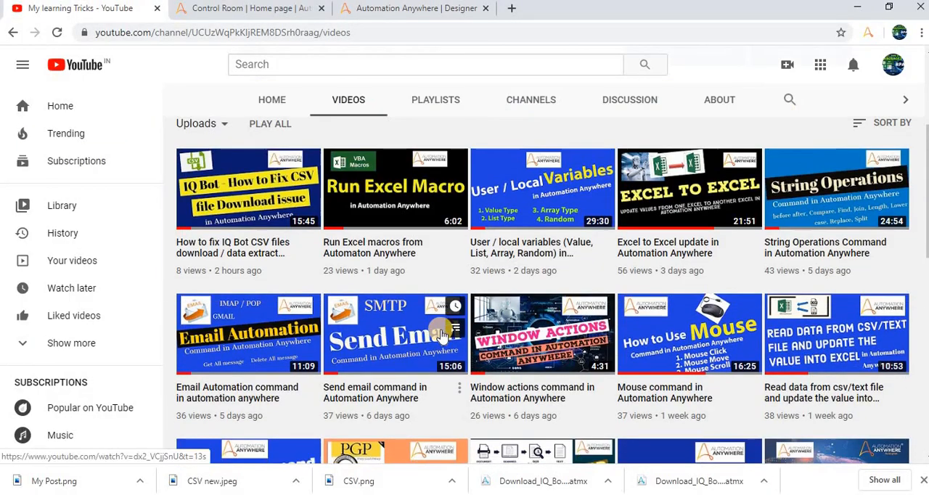
pyautogui.scroll(-1, 442, 335)
pyautogui.scroll(-2, 442, 335)
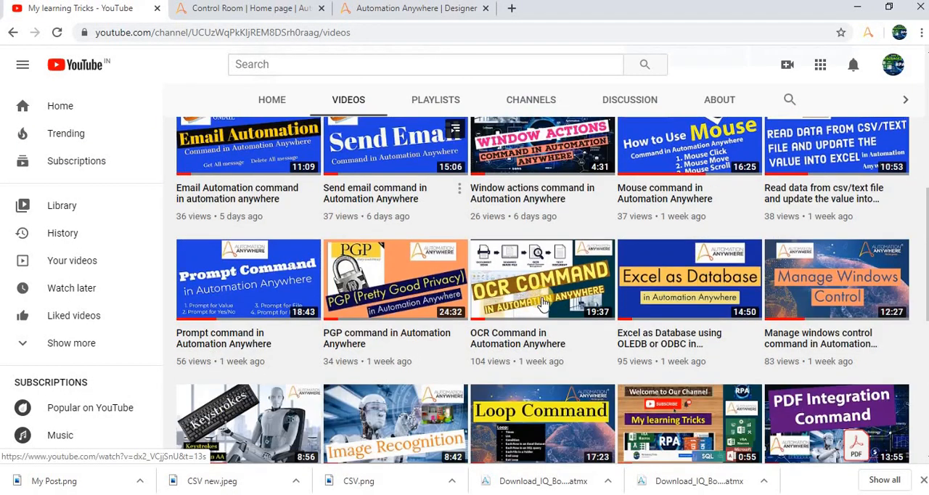
pyautogui.scroll(-3, 595, 299)
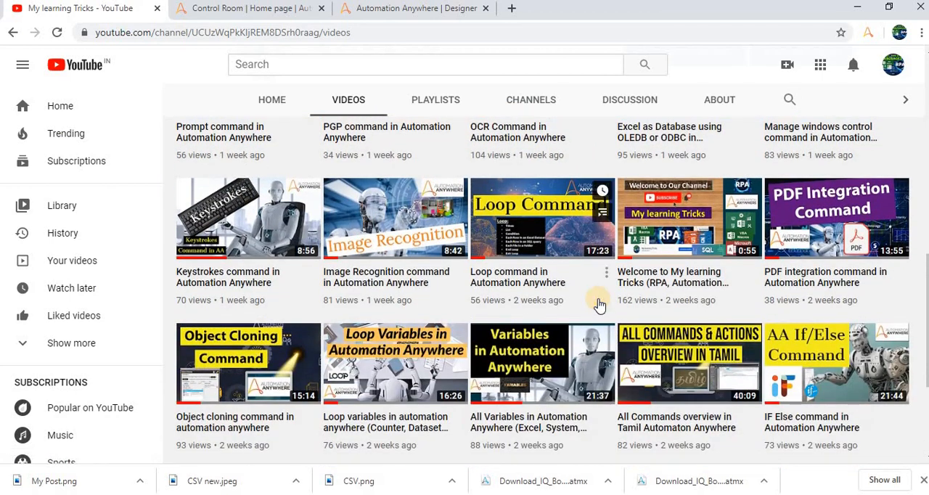
pyautogui.scroll(-2, 610, 280)
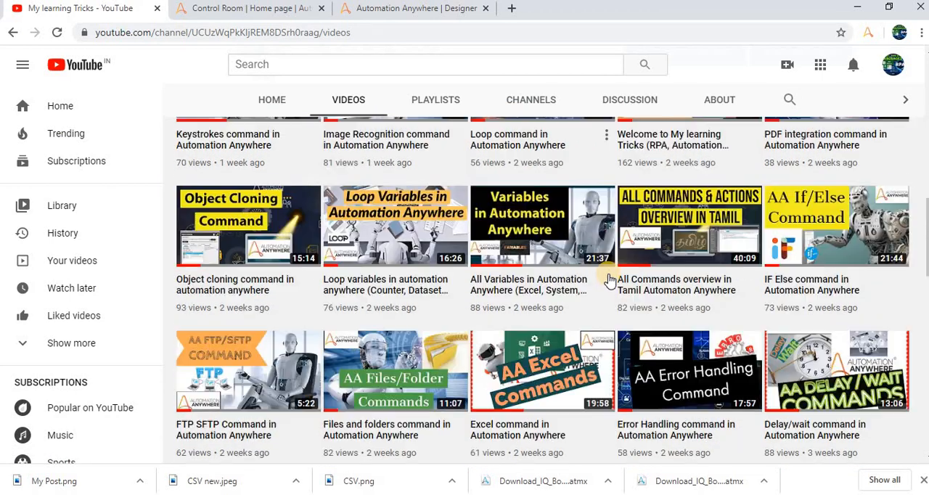
pyautogui.scroll(-2, 610, 279)
pyautogui.scroll(-3, 613, 279)
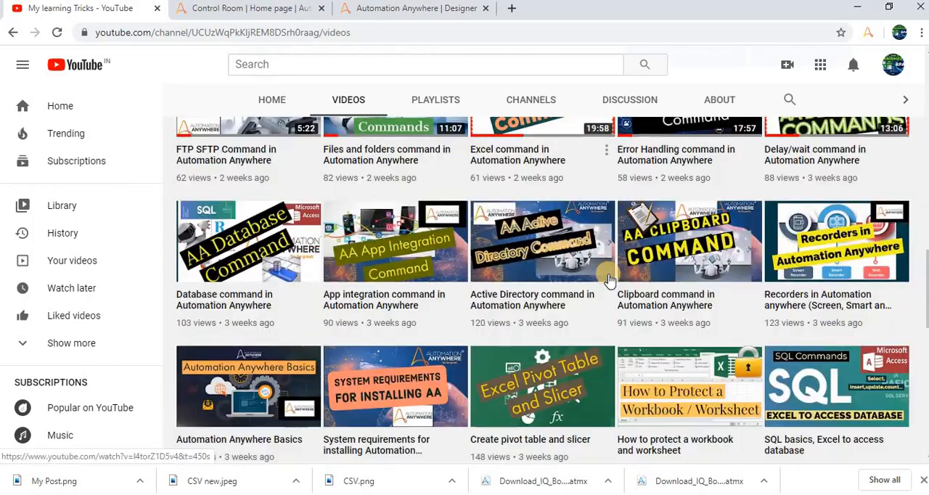
pyautogui.scroll(3, 614, 278)
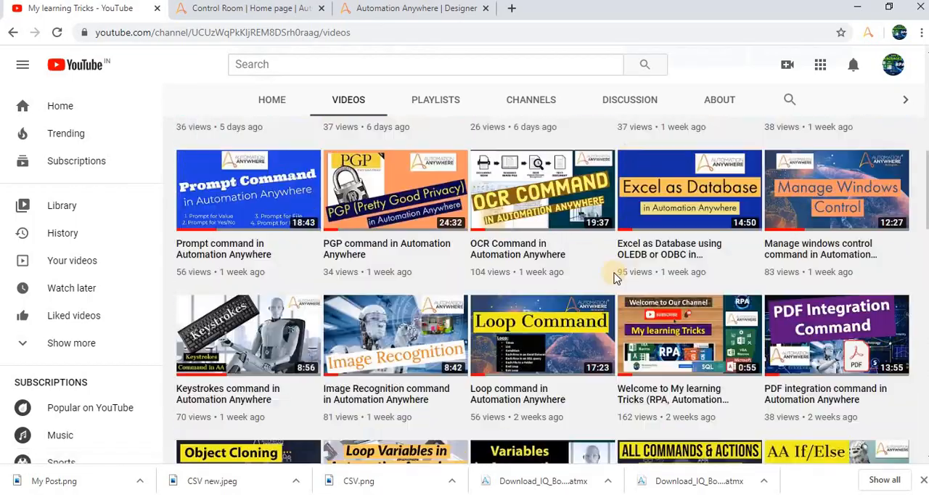